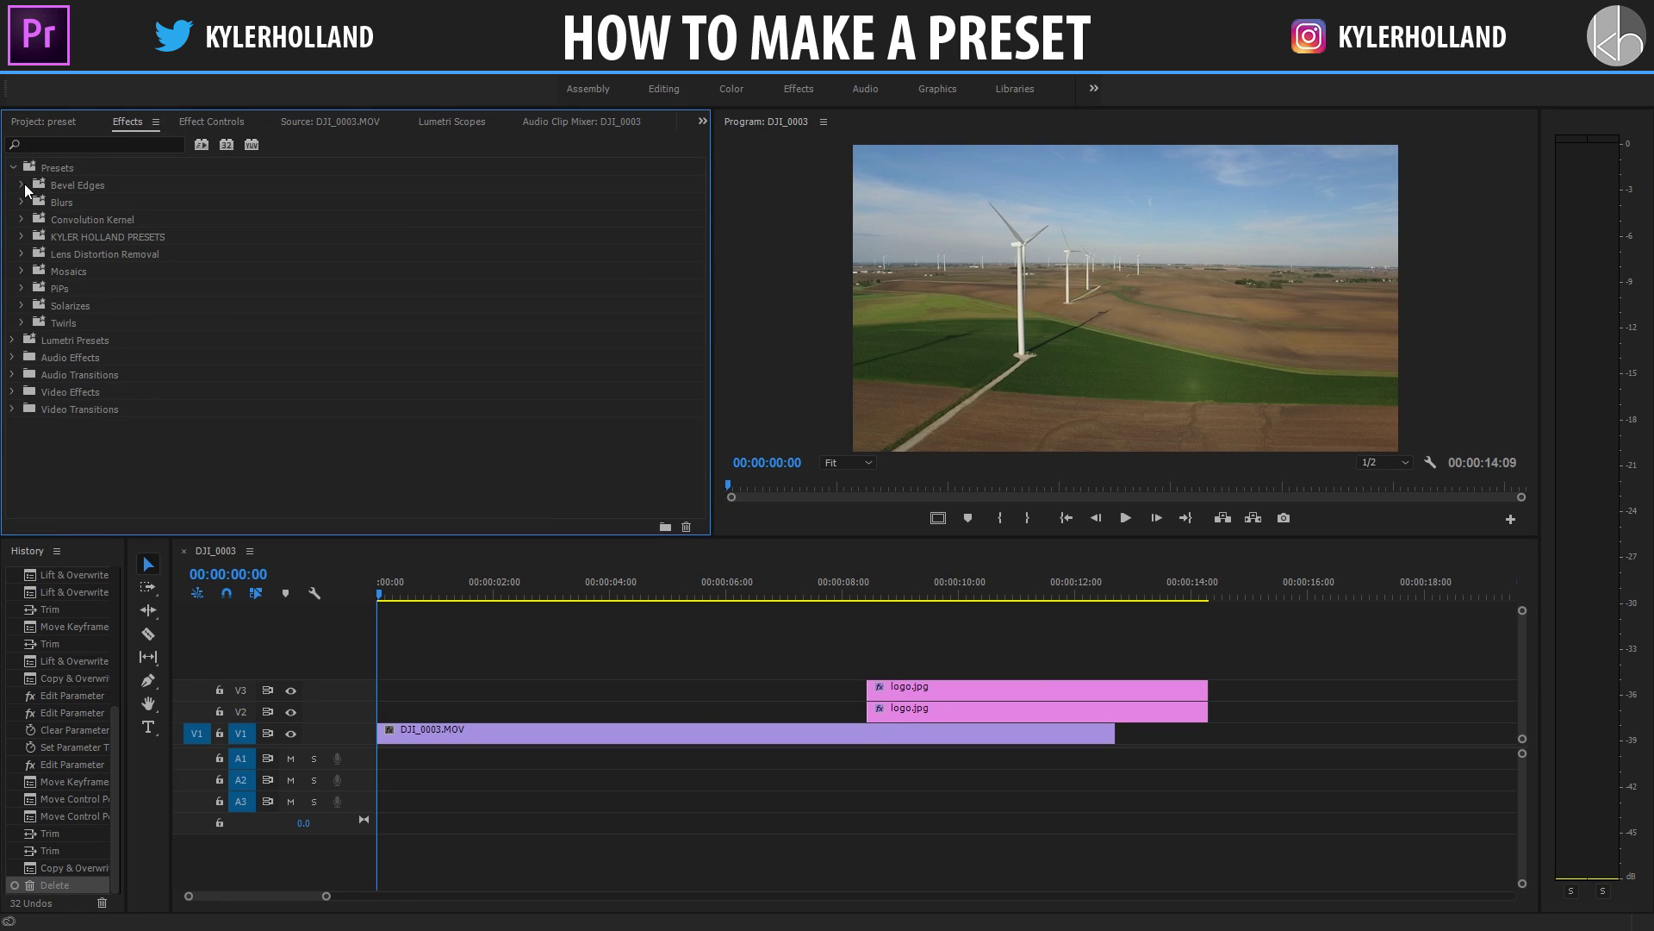
Step: Expand the custom presets folder and its TRANSITIONS set, then look inside RGB SPLIT and collapse it
click(22, 239)
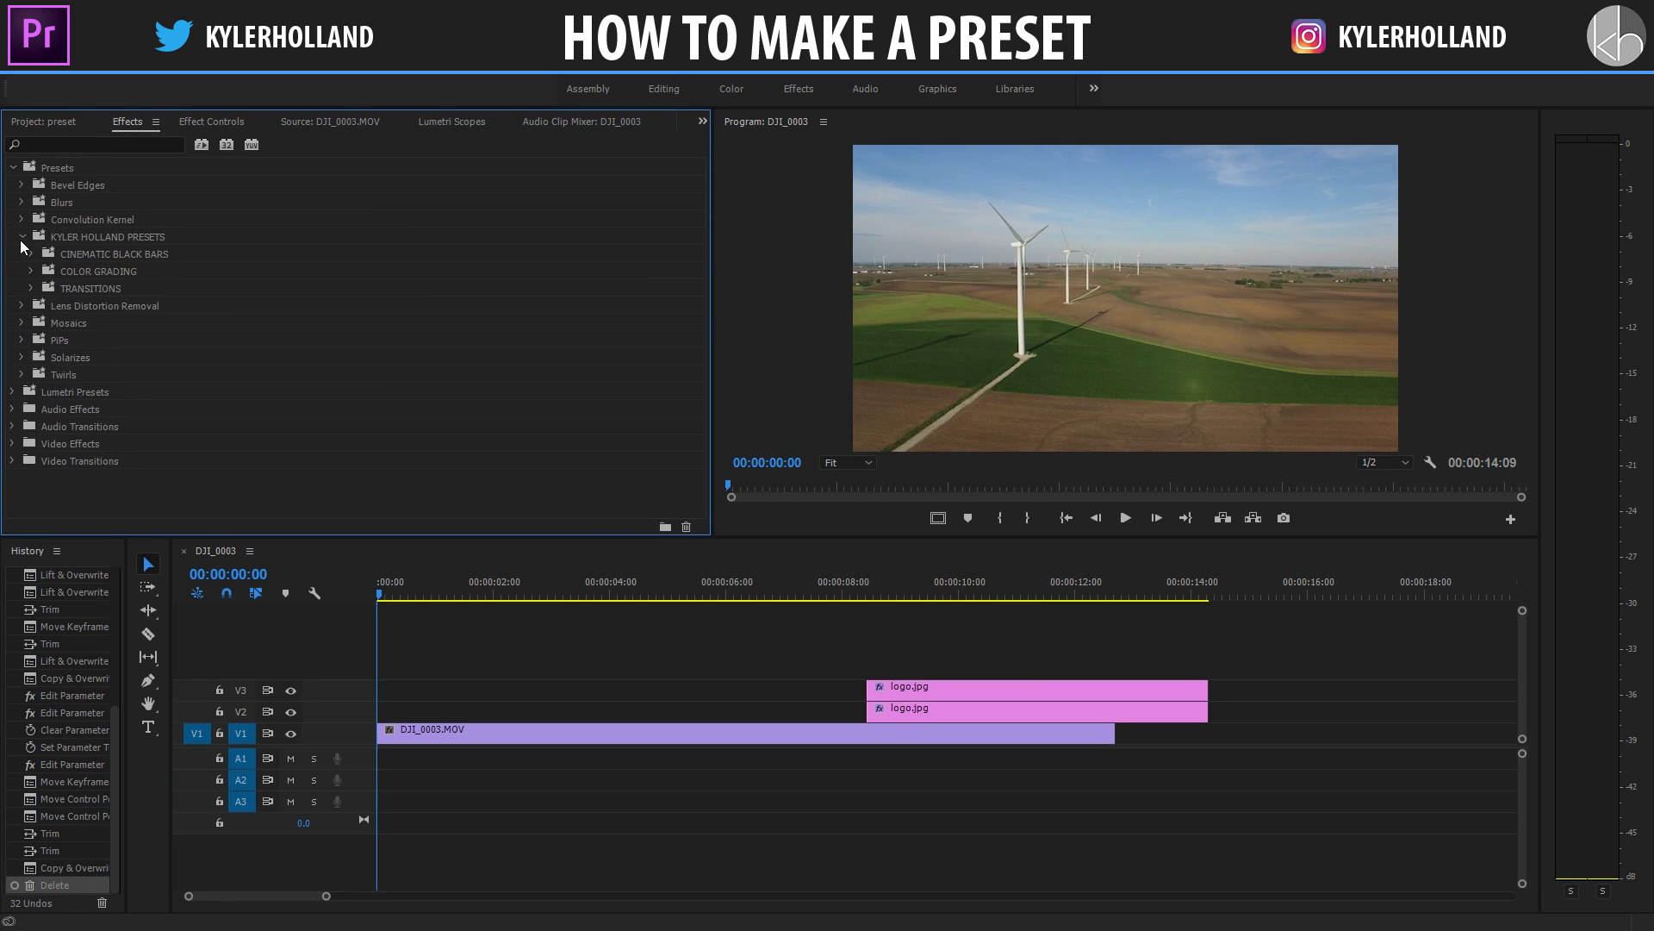
click(31, 289)
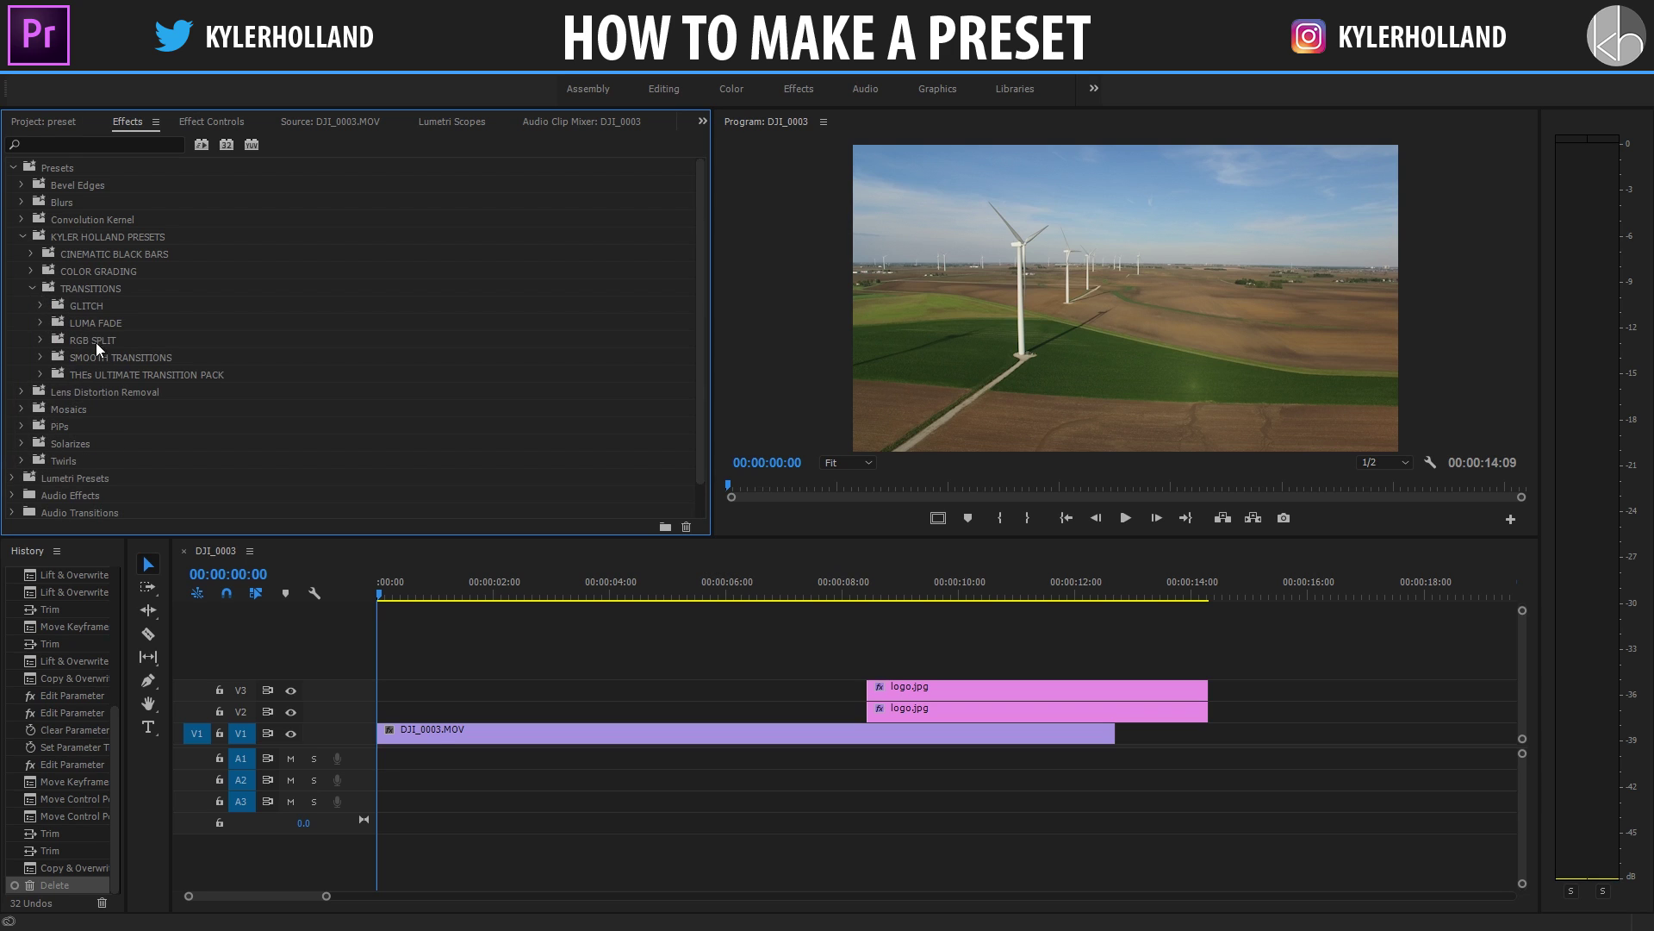
click(39, 339)
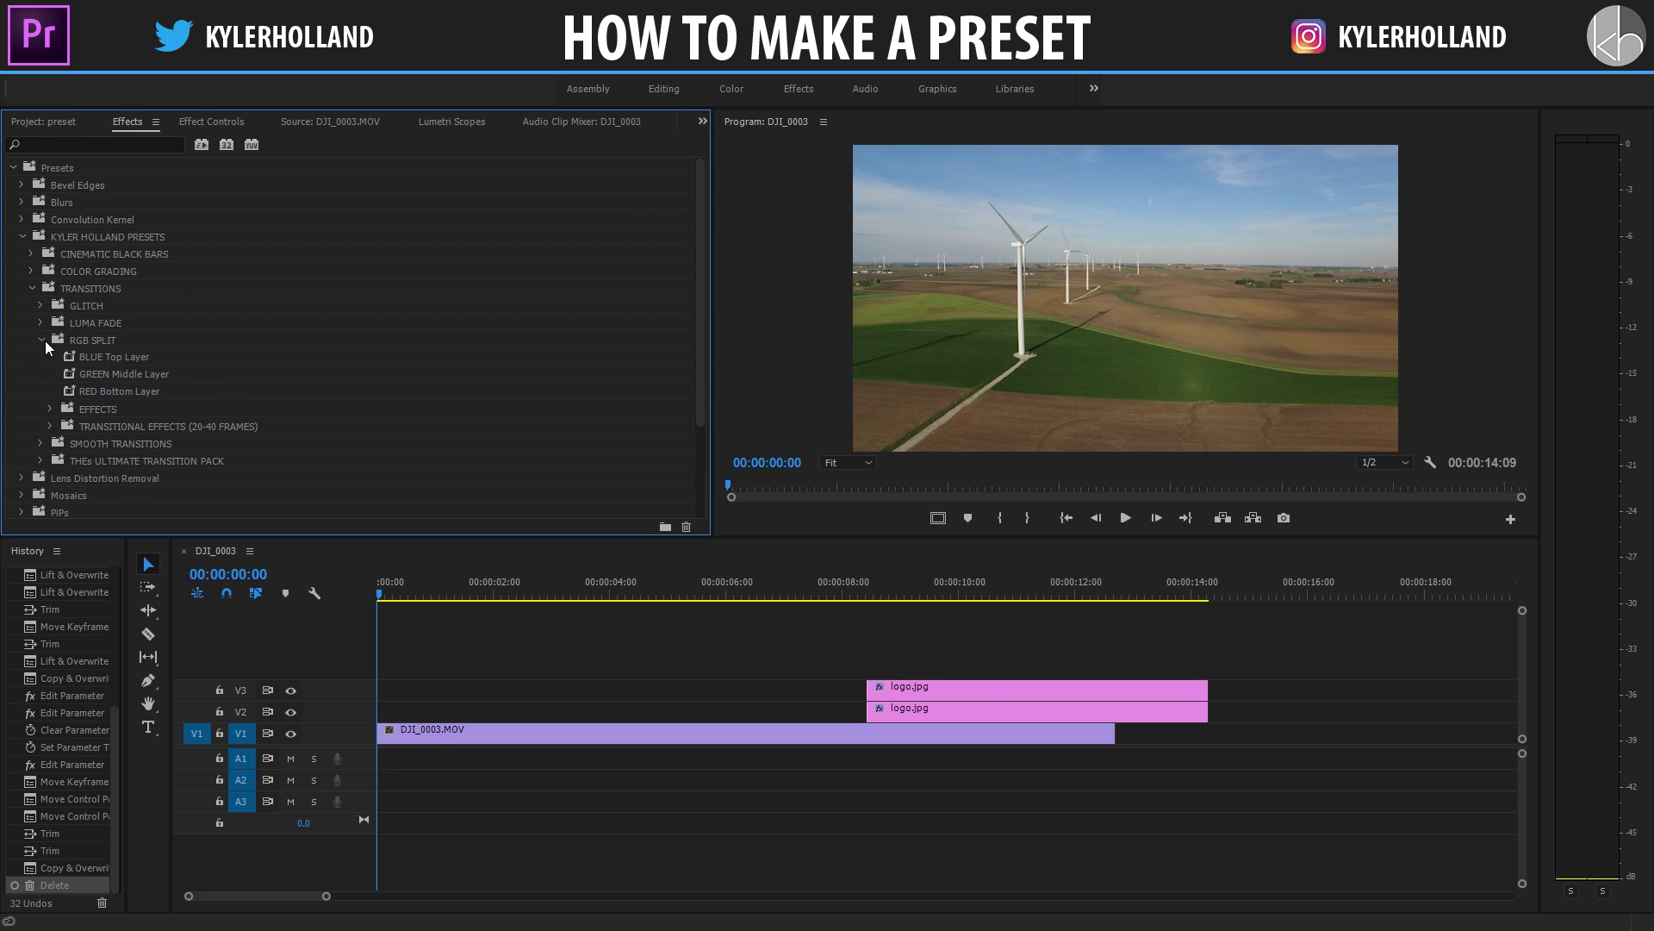
click(105, 356)
click(40, 339)
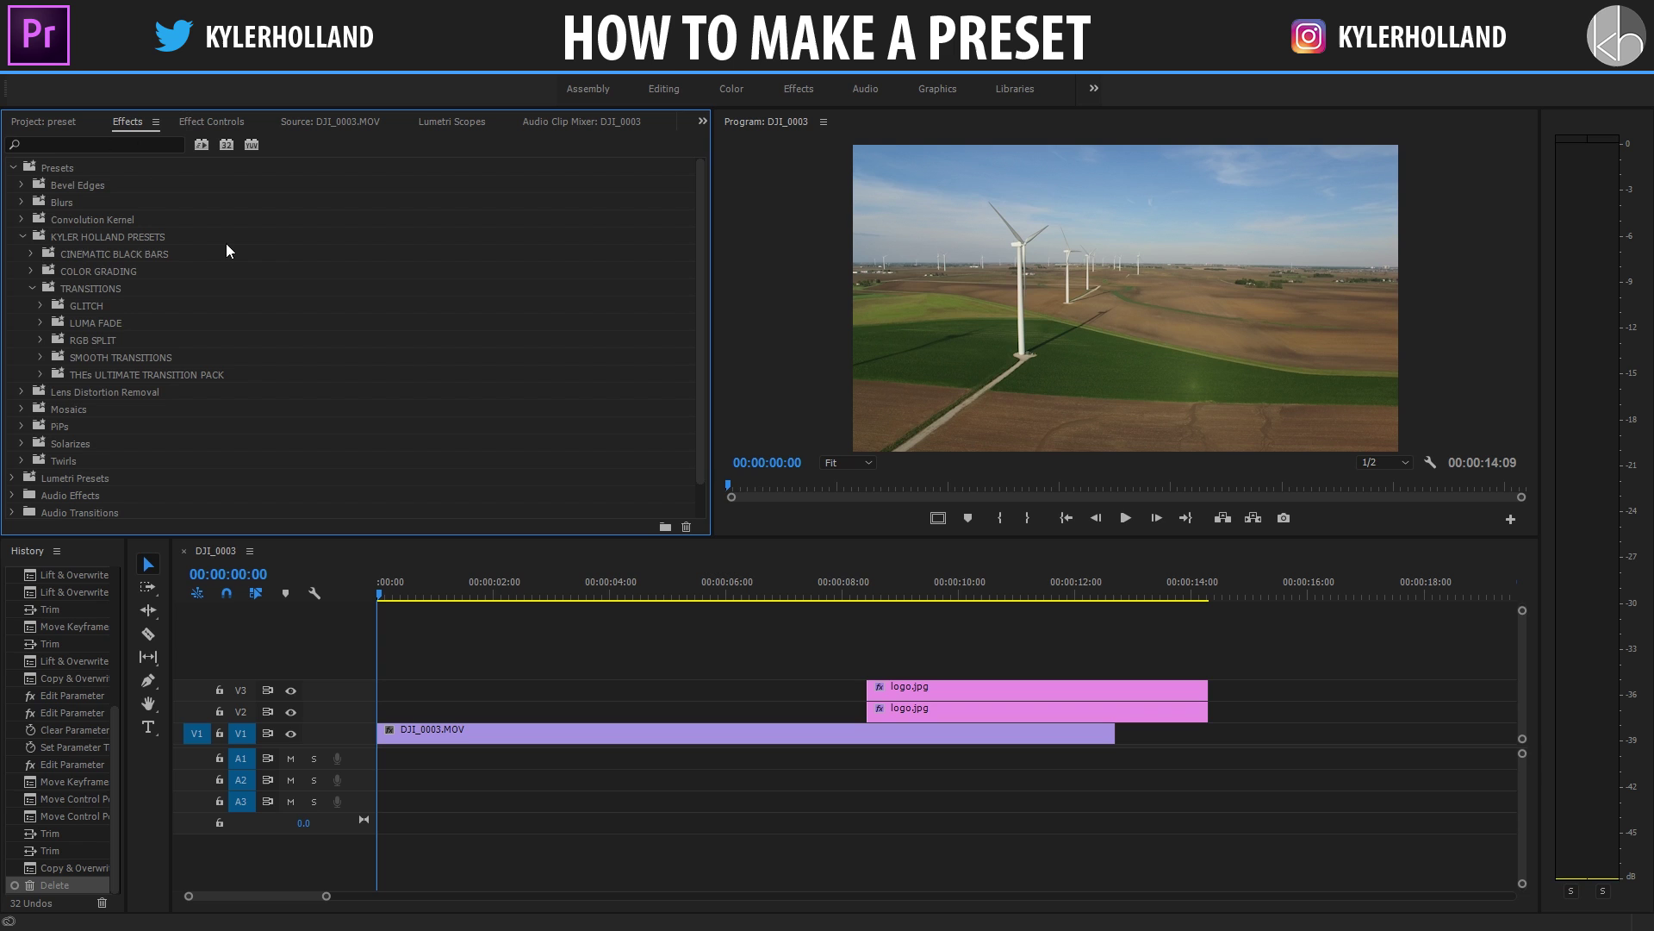
Step: In the Color workspace, warm the drone clip's Temperature and keyframe it at 00:00:06:28
key(alt+shift+3)
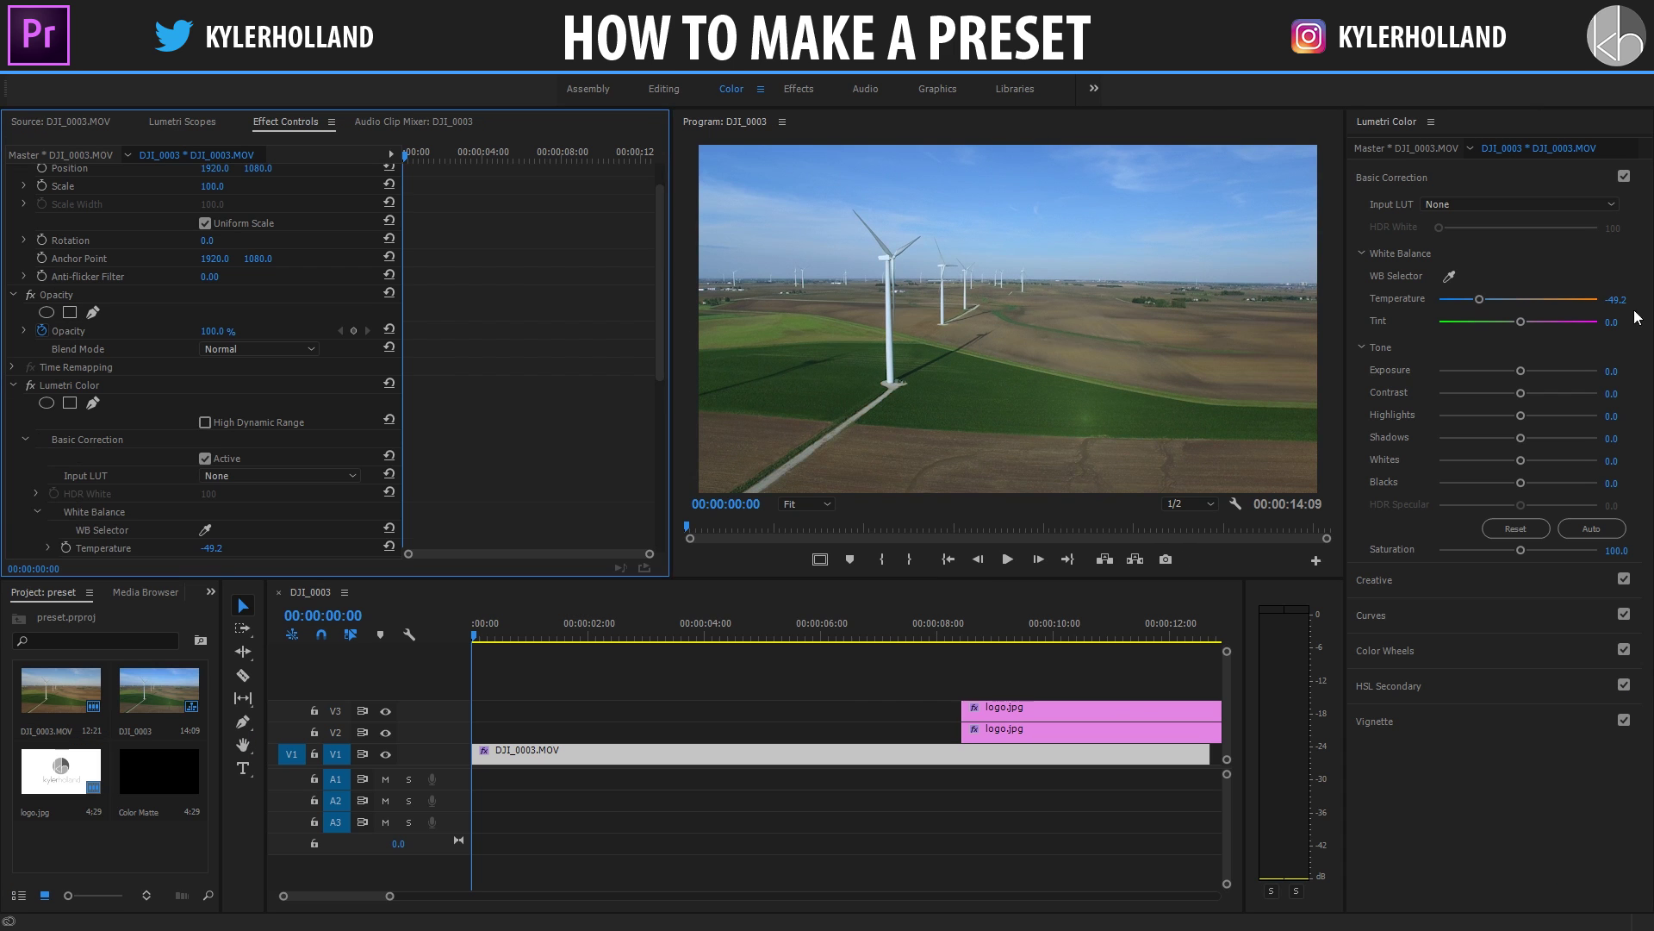
drag(1479, 298, 1593, 301)
scroll(646, 406, down, 3)
click(119, 422)
drag(471, 212, 540, 212)
drag(209, 422, 200, 422)
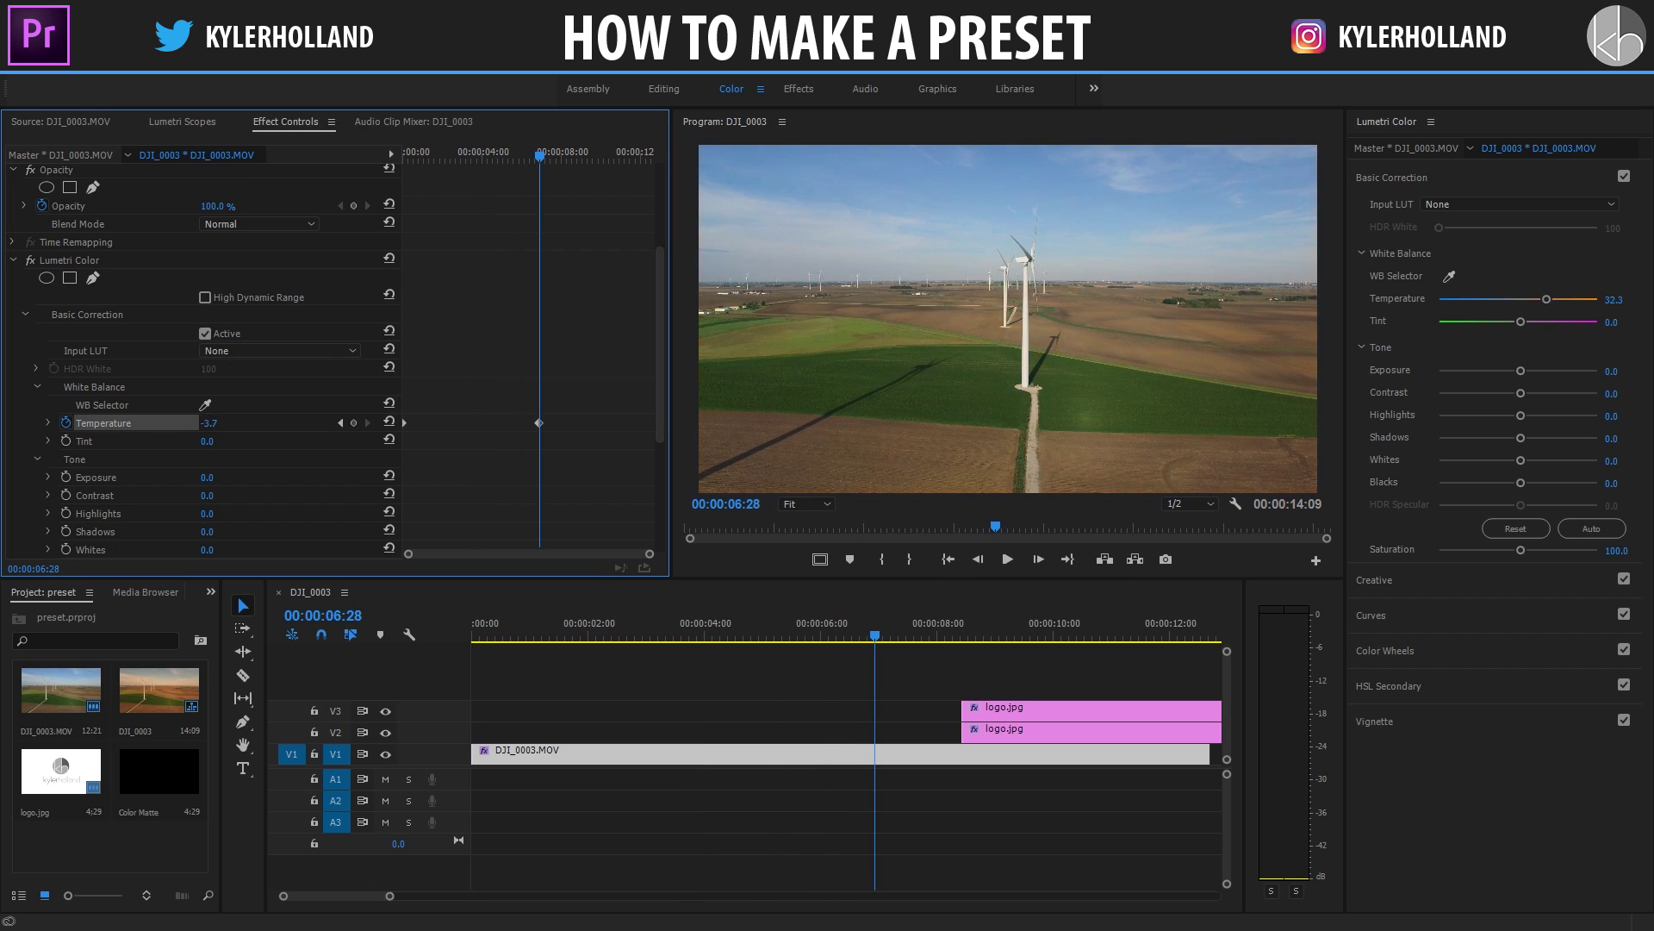
Step: Preview the warming from the start, then delete the Lumetri Color effect from DJI_0003.MOV
key(Home)
key(space)
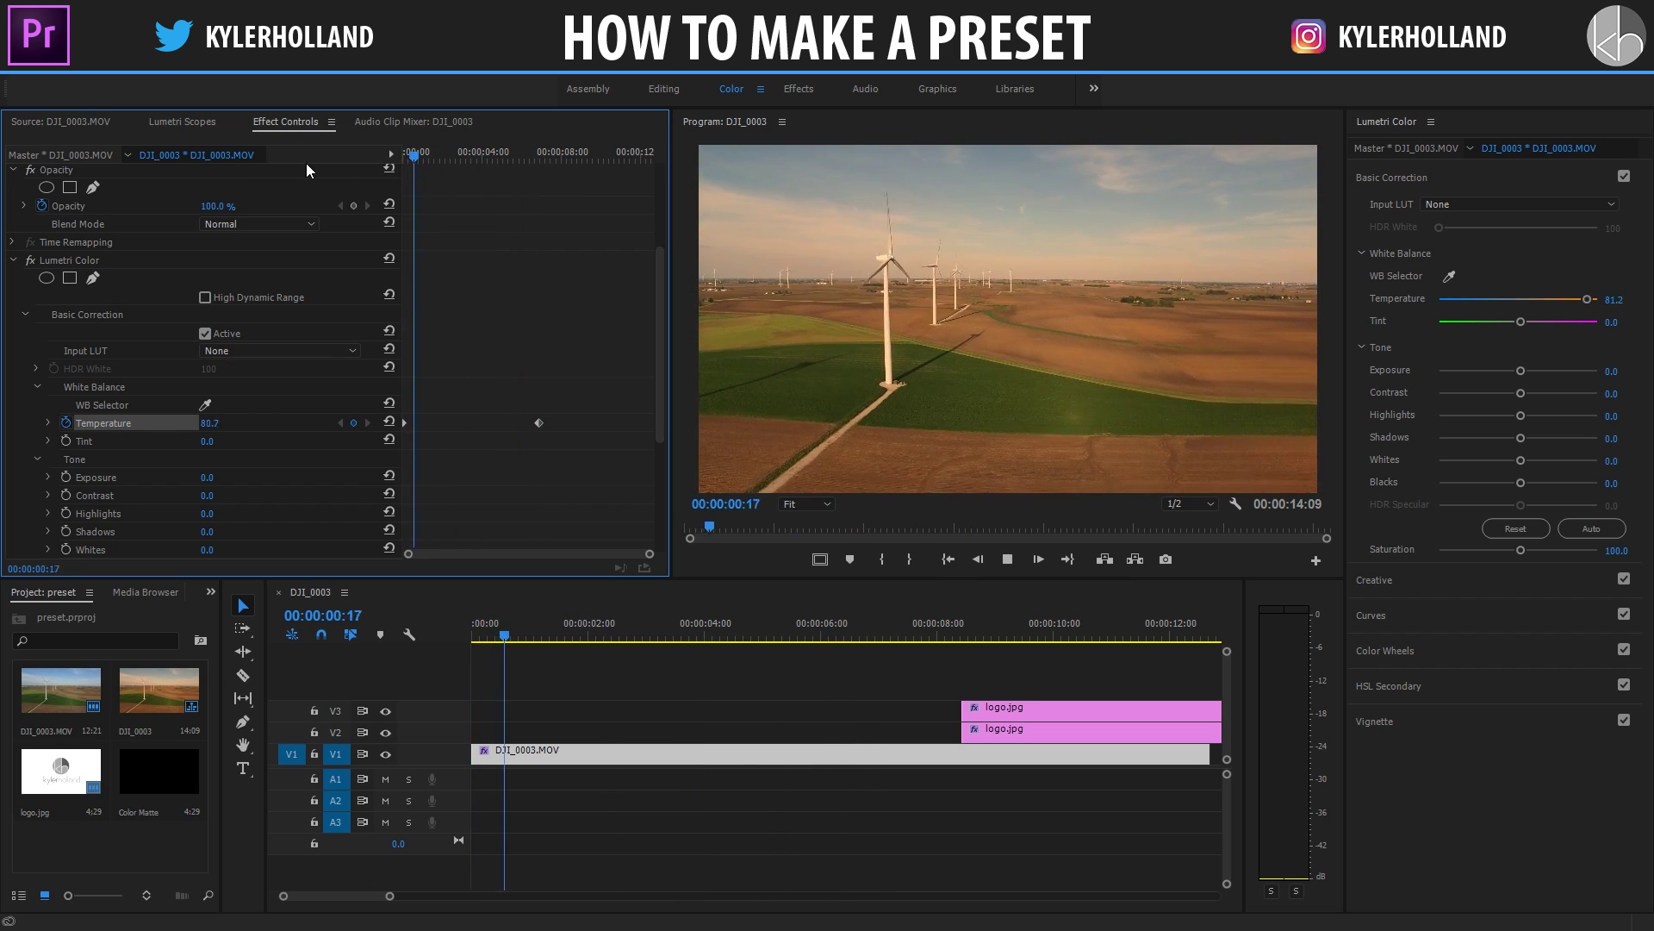
click(70, 263)
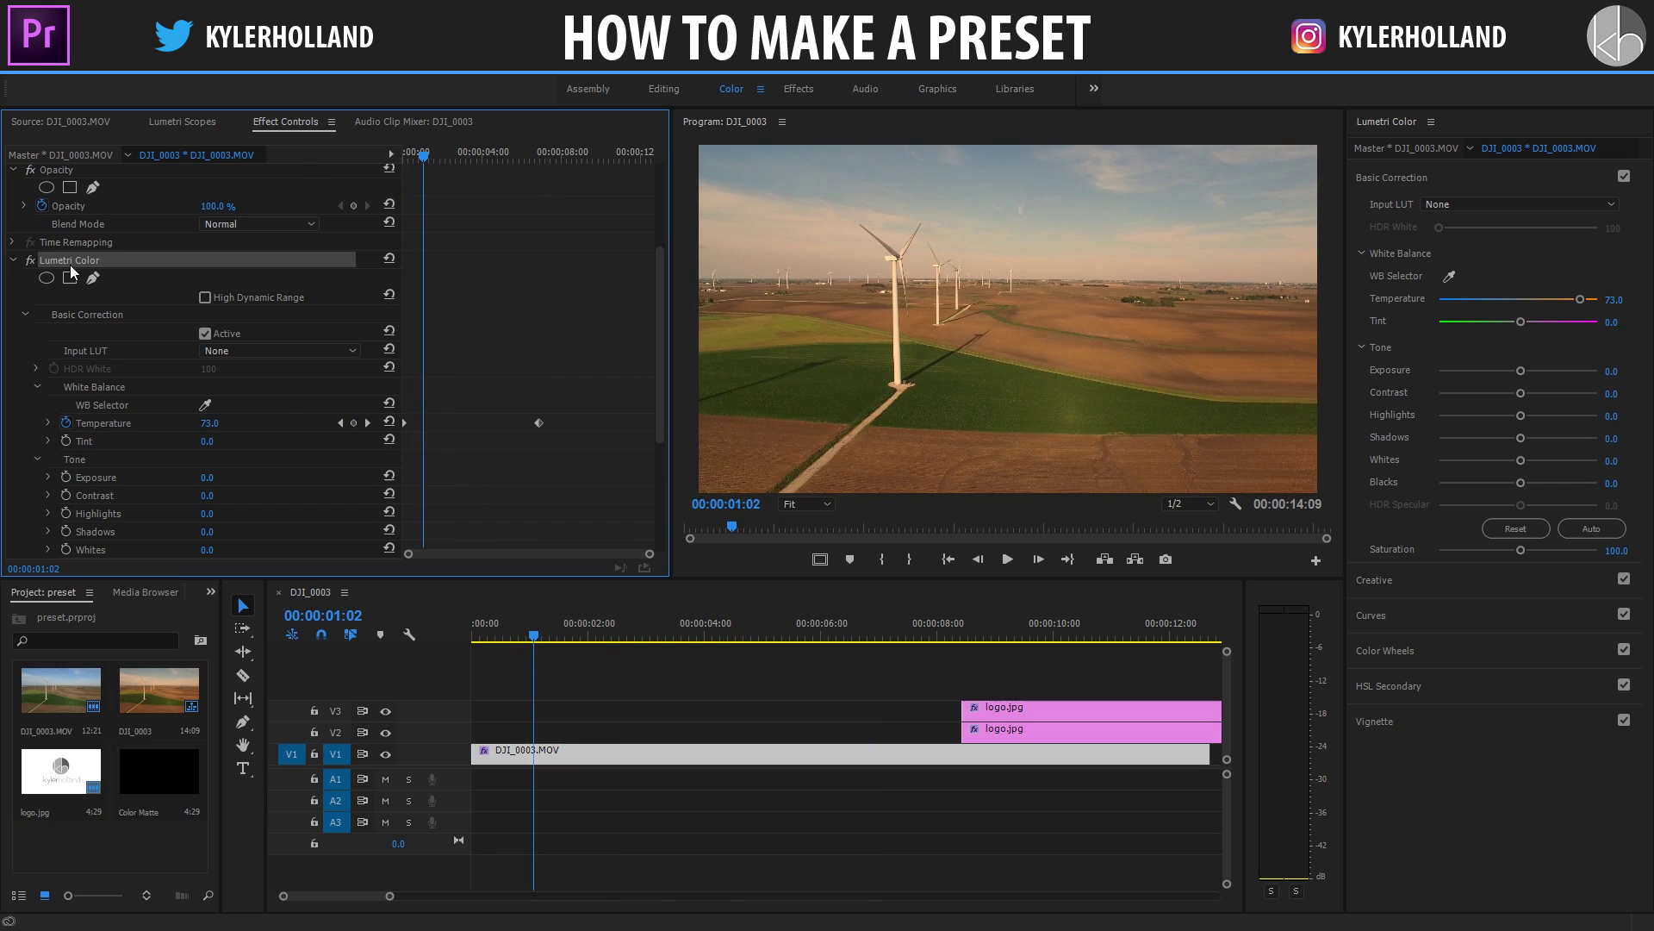
key(Delete)
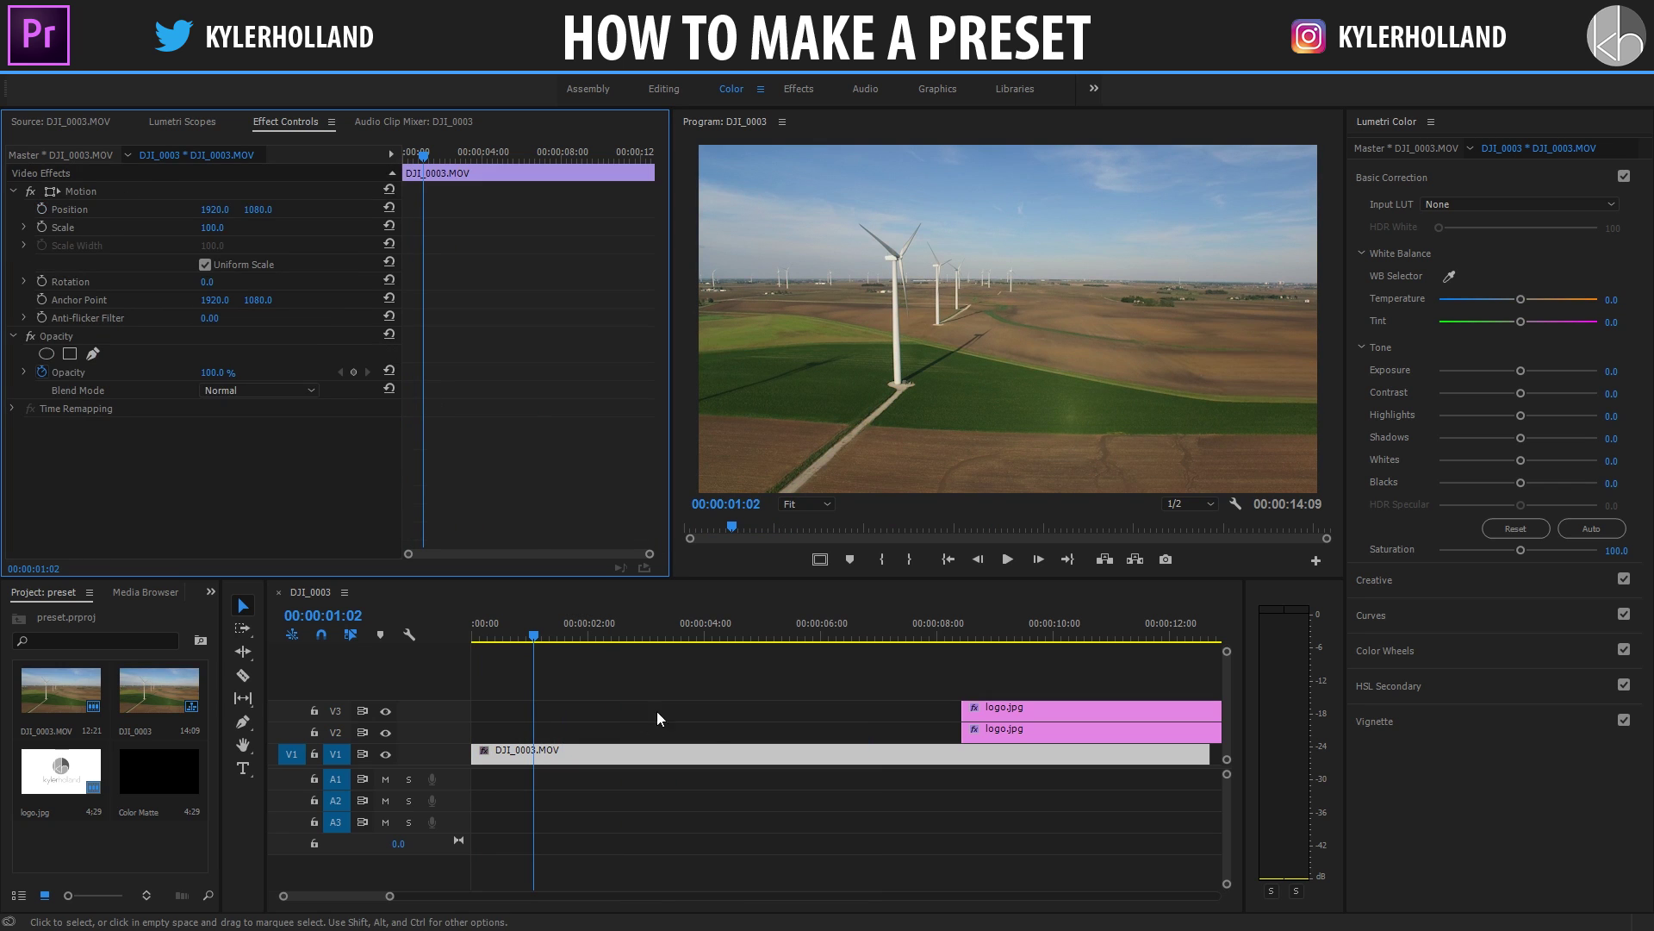
Step: Play the sequence from about 5 seconds to preview the logo over the drone footage
click(853, 690)
scroll(853, 690, down, 4)
click(701, 619)
drag(702, 623, 631, 635)
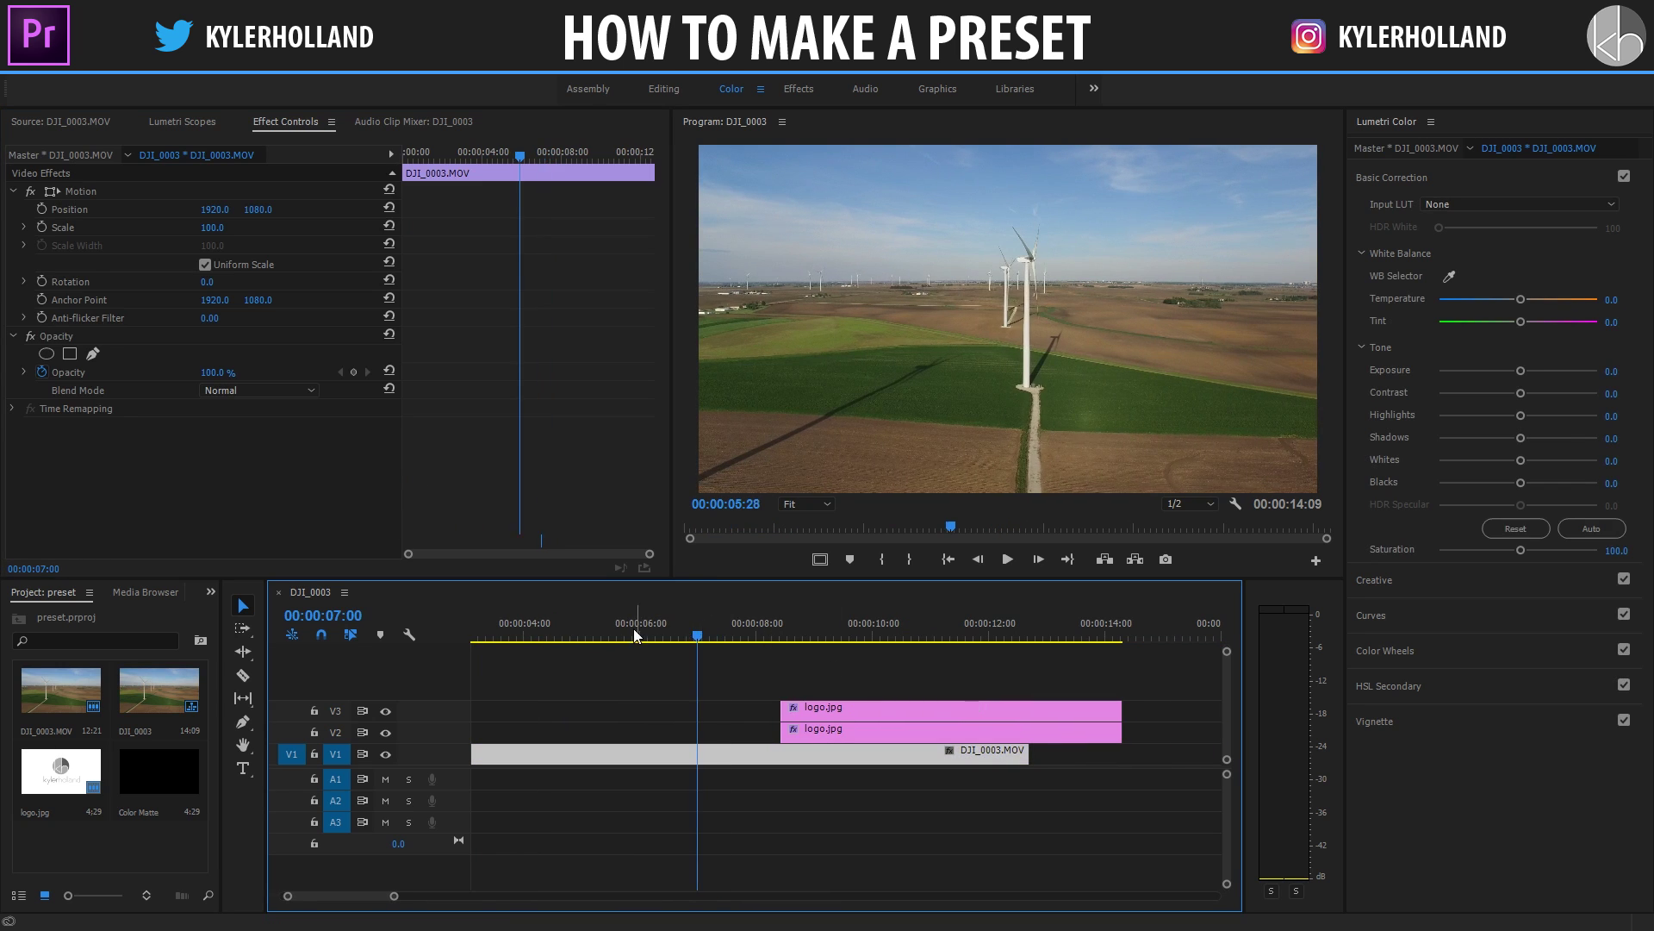
key(space)
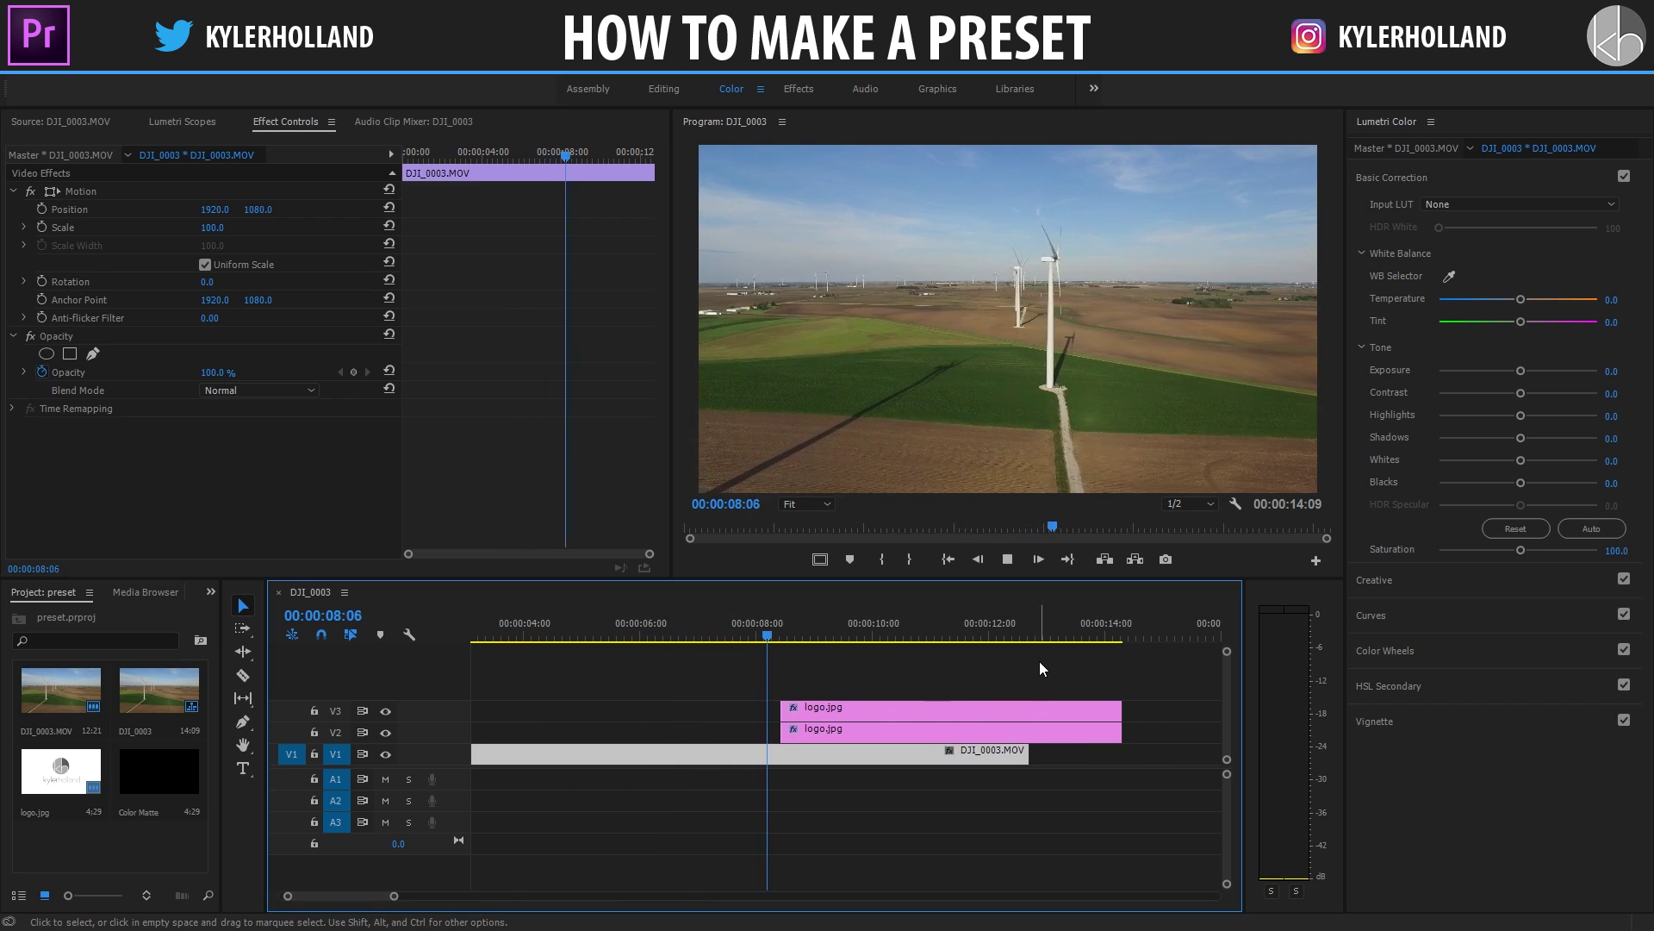
drag(818, 637, 806, 637)
Step: Inspect and ease the top logo.jpg clip's Crop keyframes, then select both logo clips
click(823, 715)
scroll(551, 391, down, 1)
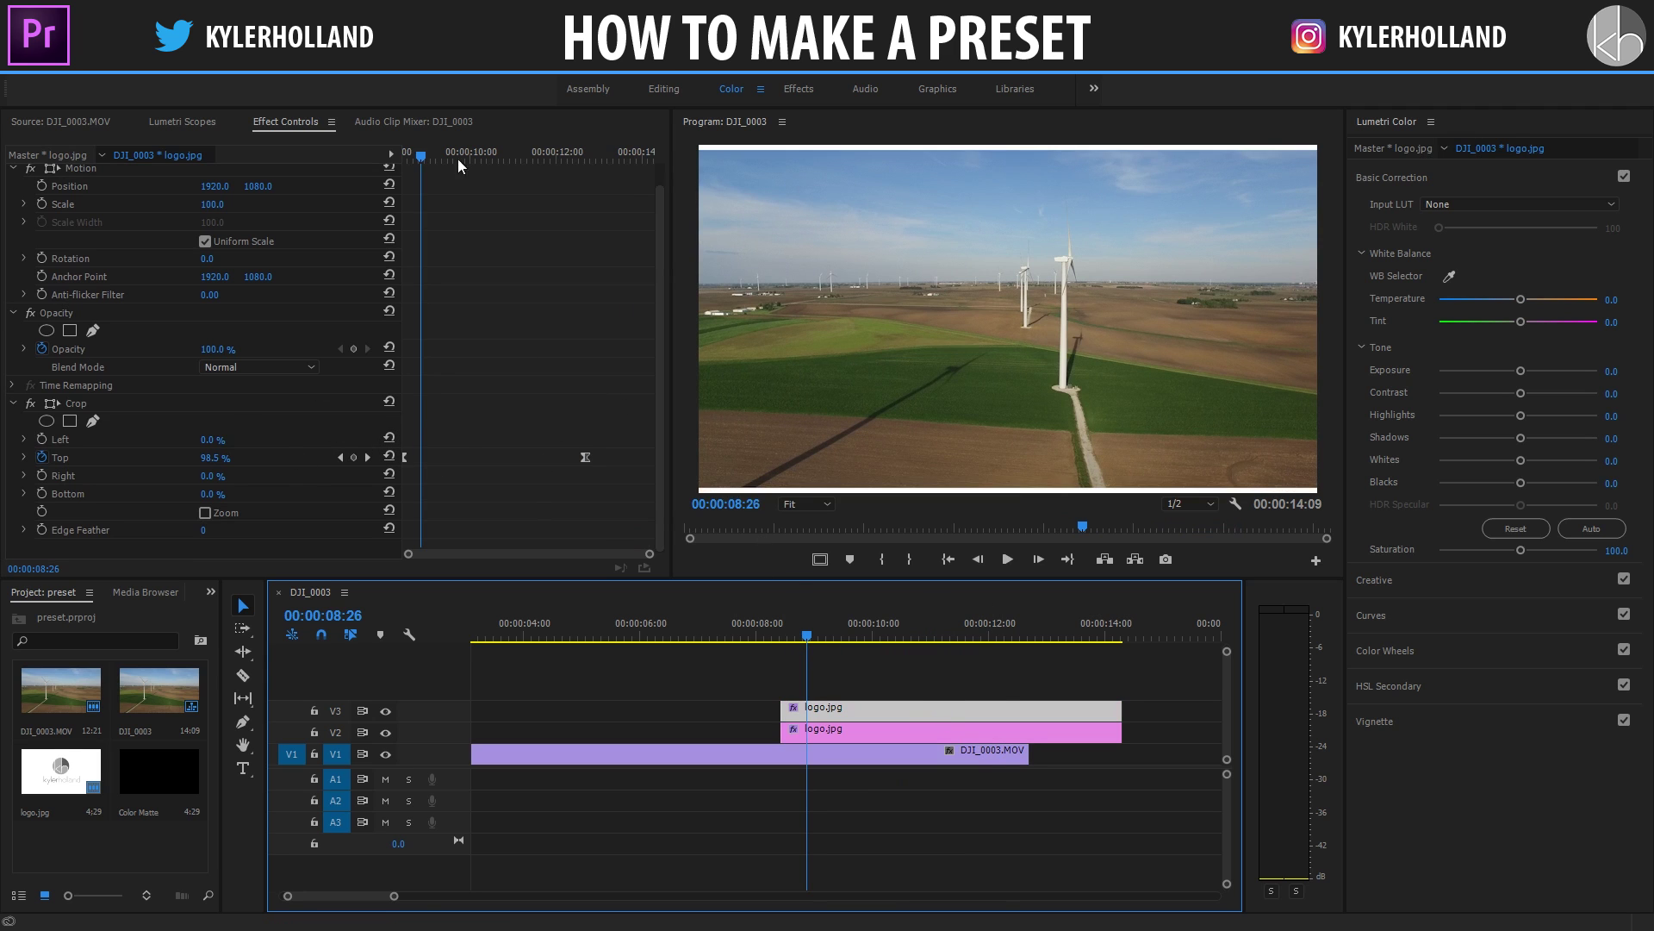
drag(458, 158, 374, 177)
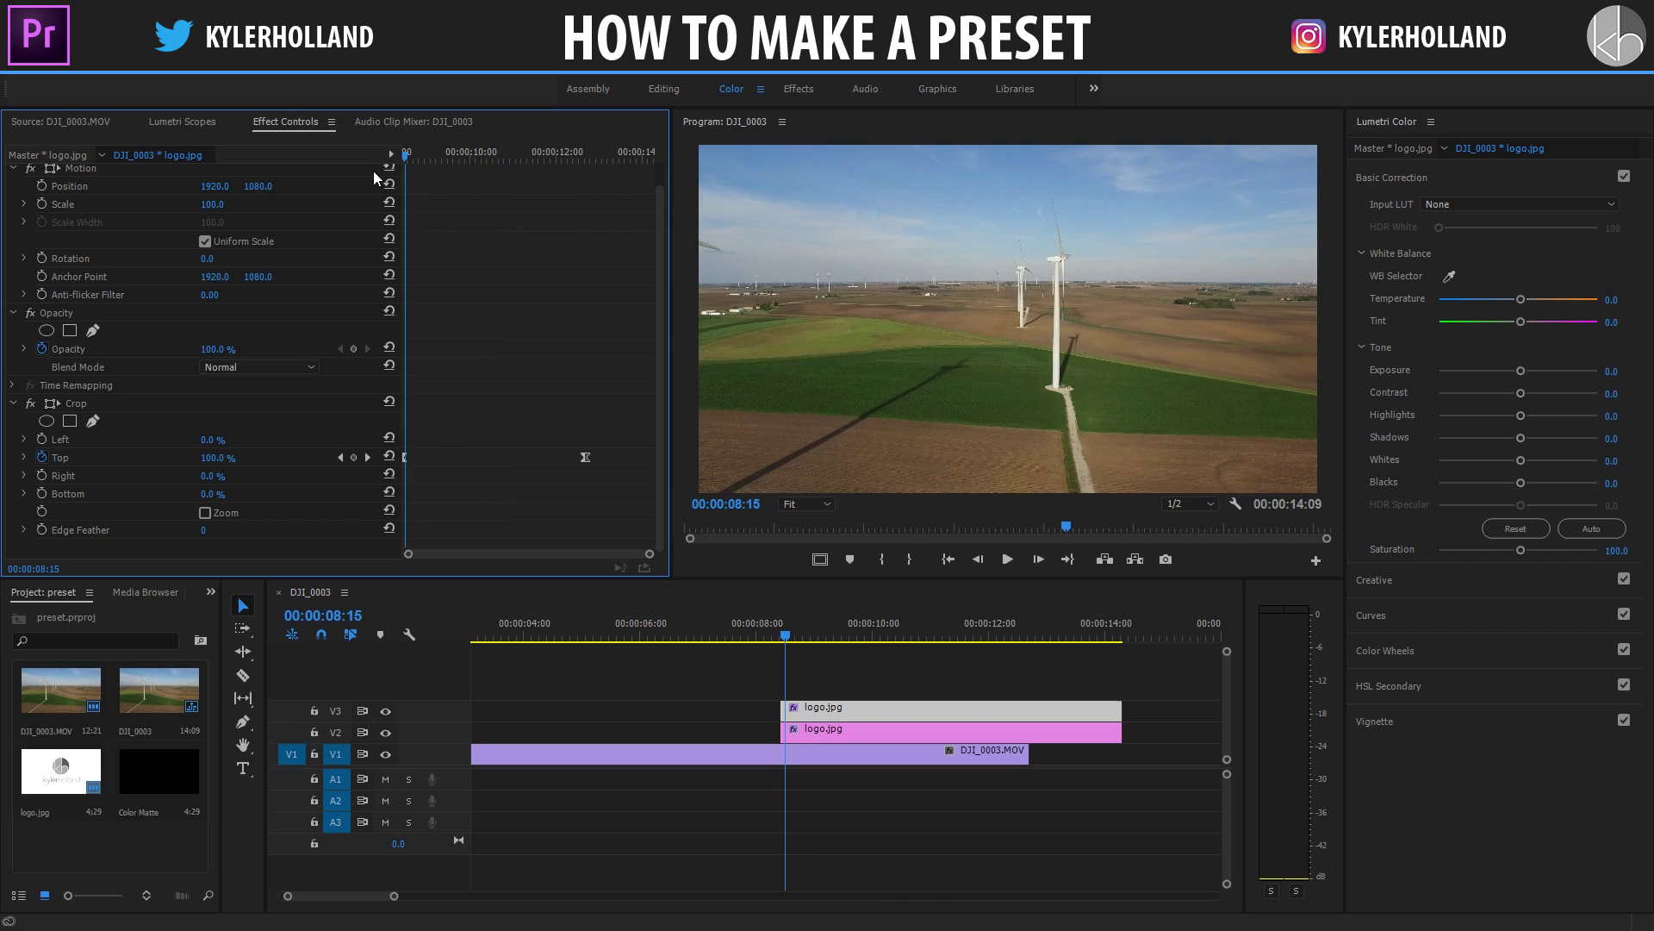
drag(539, 155, 585, 157)
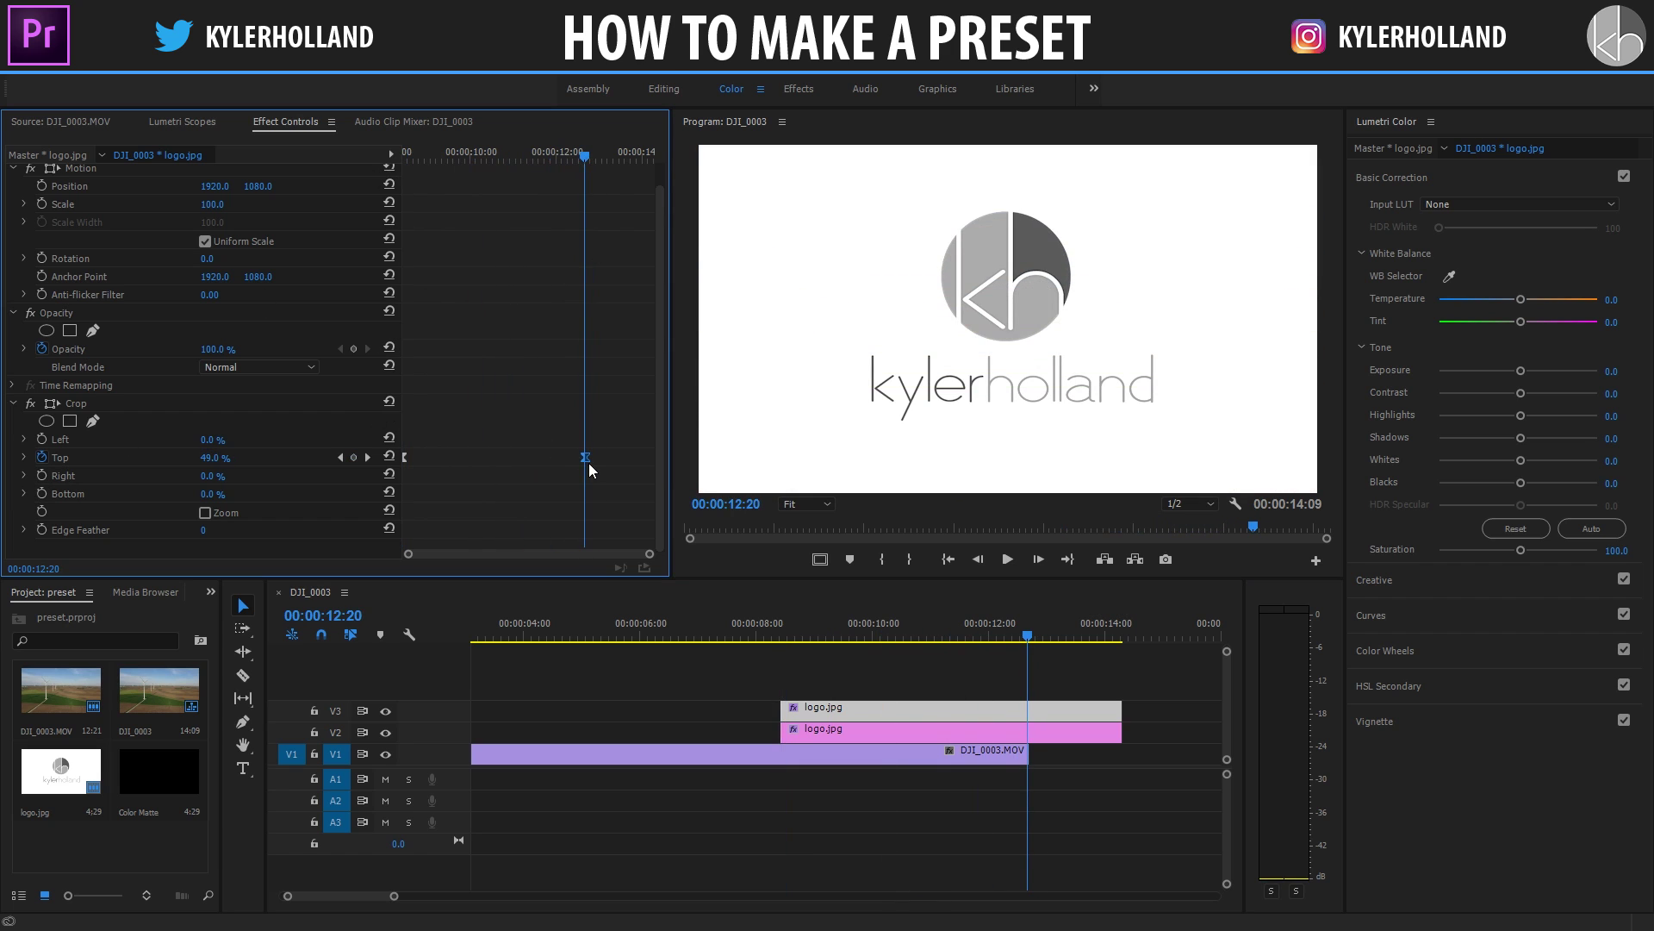
right_click(589, 463)
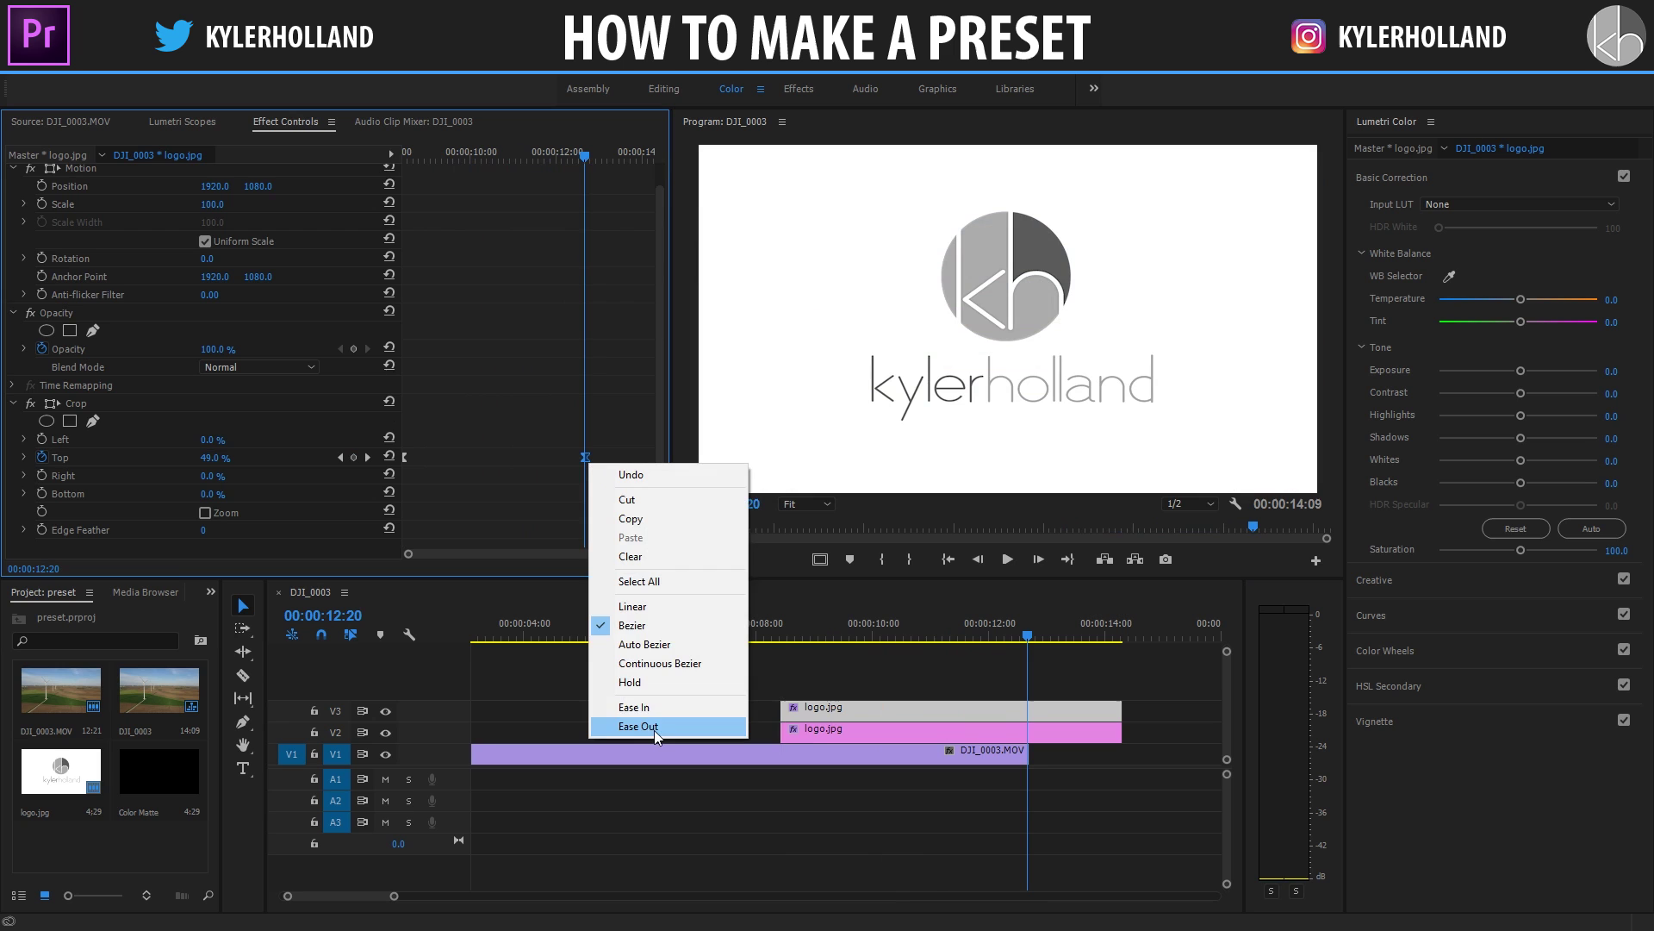
click(681, 706)
drag(535, 629, 607, 629)
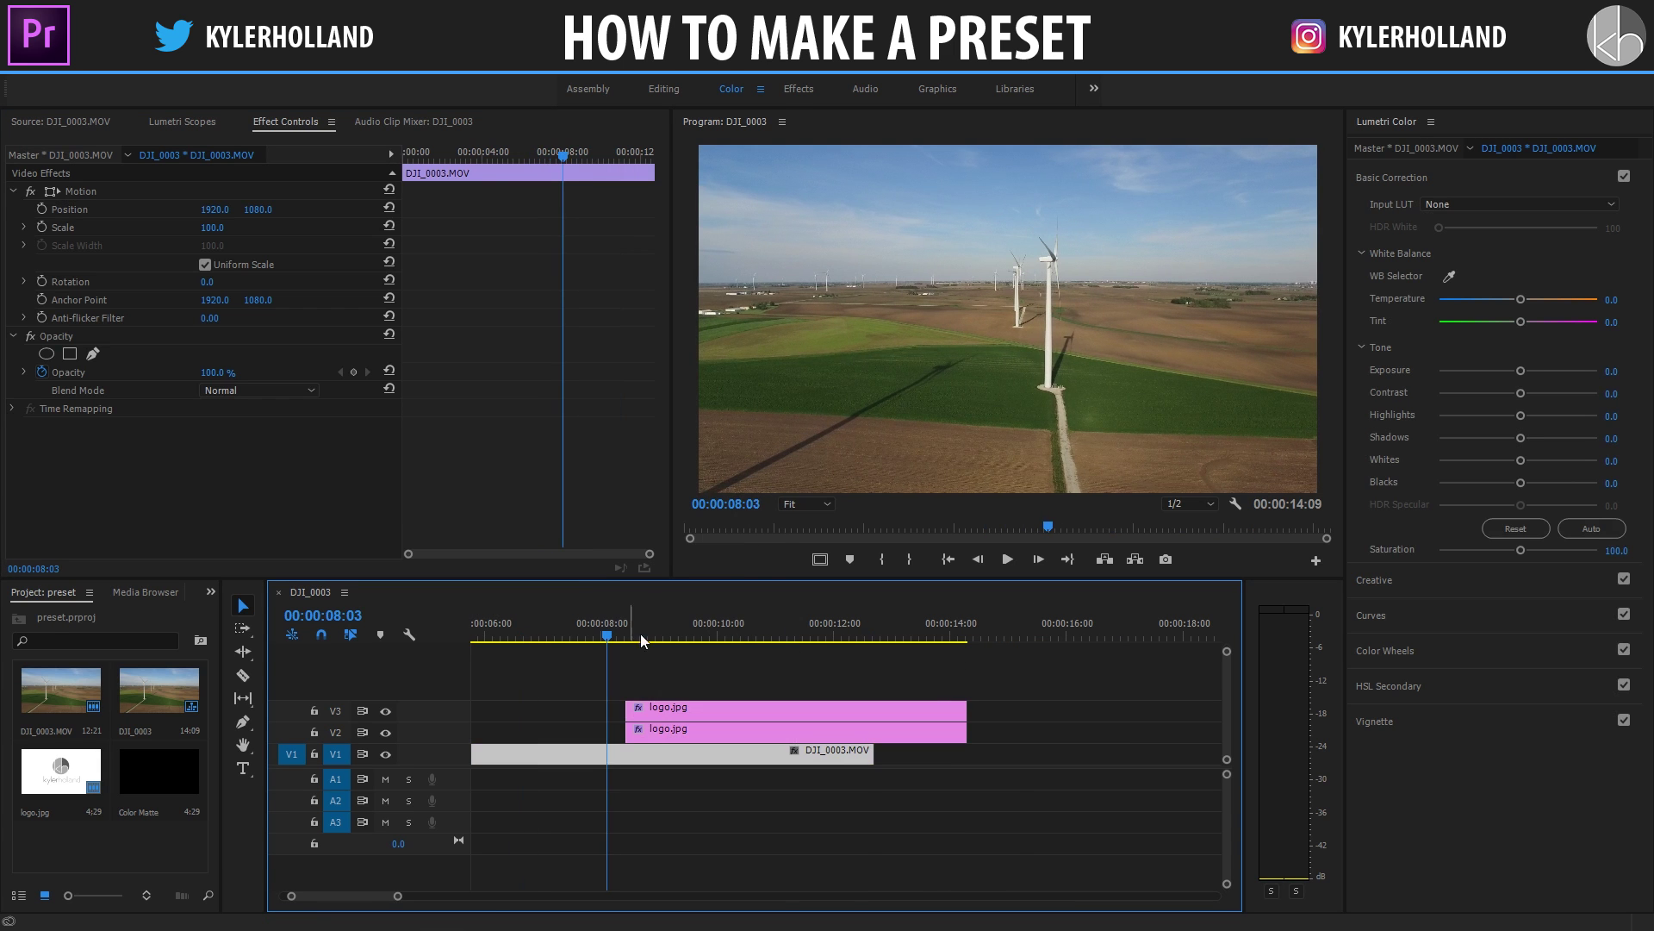
drag(692, 672, 785, 731)
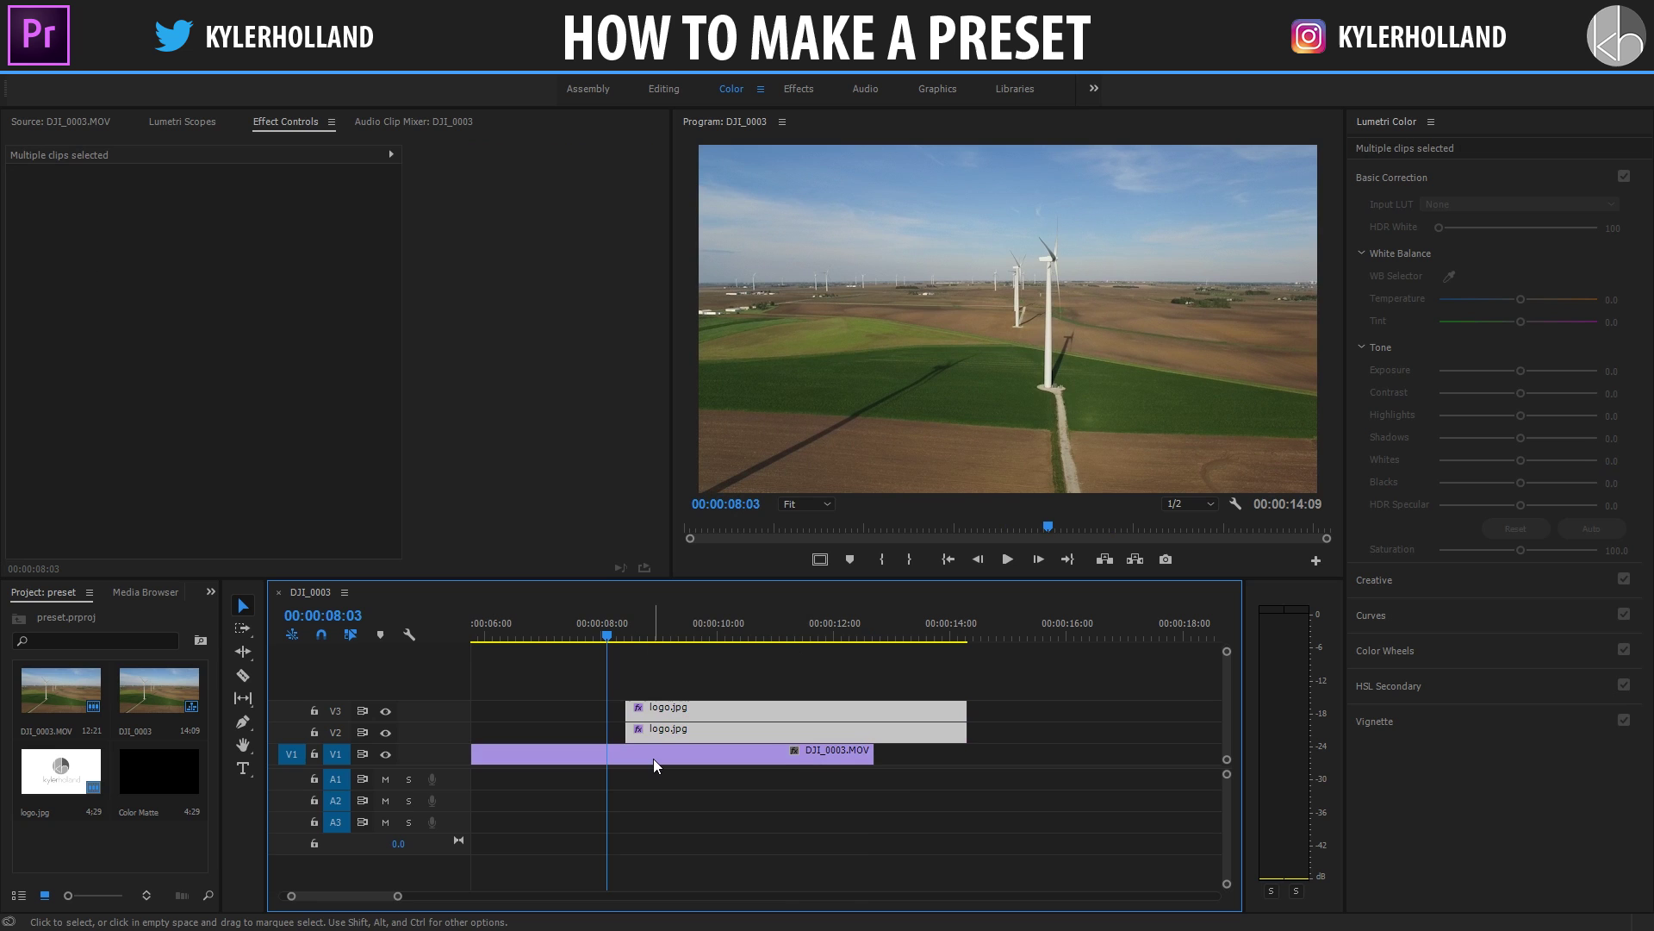
Step: Replace the old logo clips with a fresh logo.jpg and apply the Crop effect to it
key(Delete)
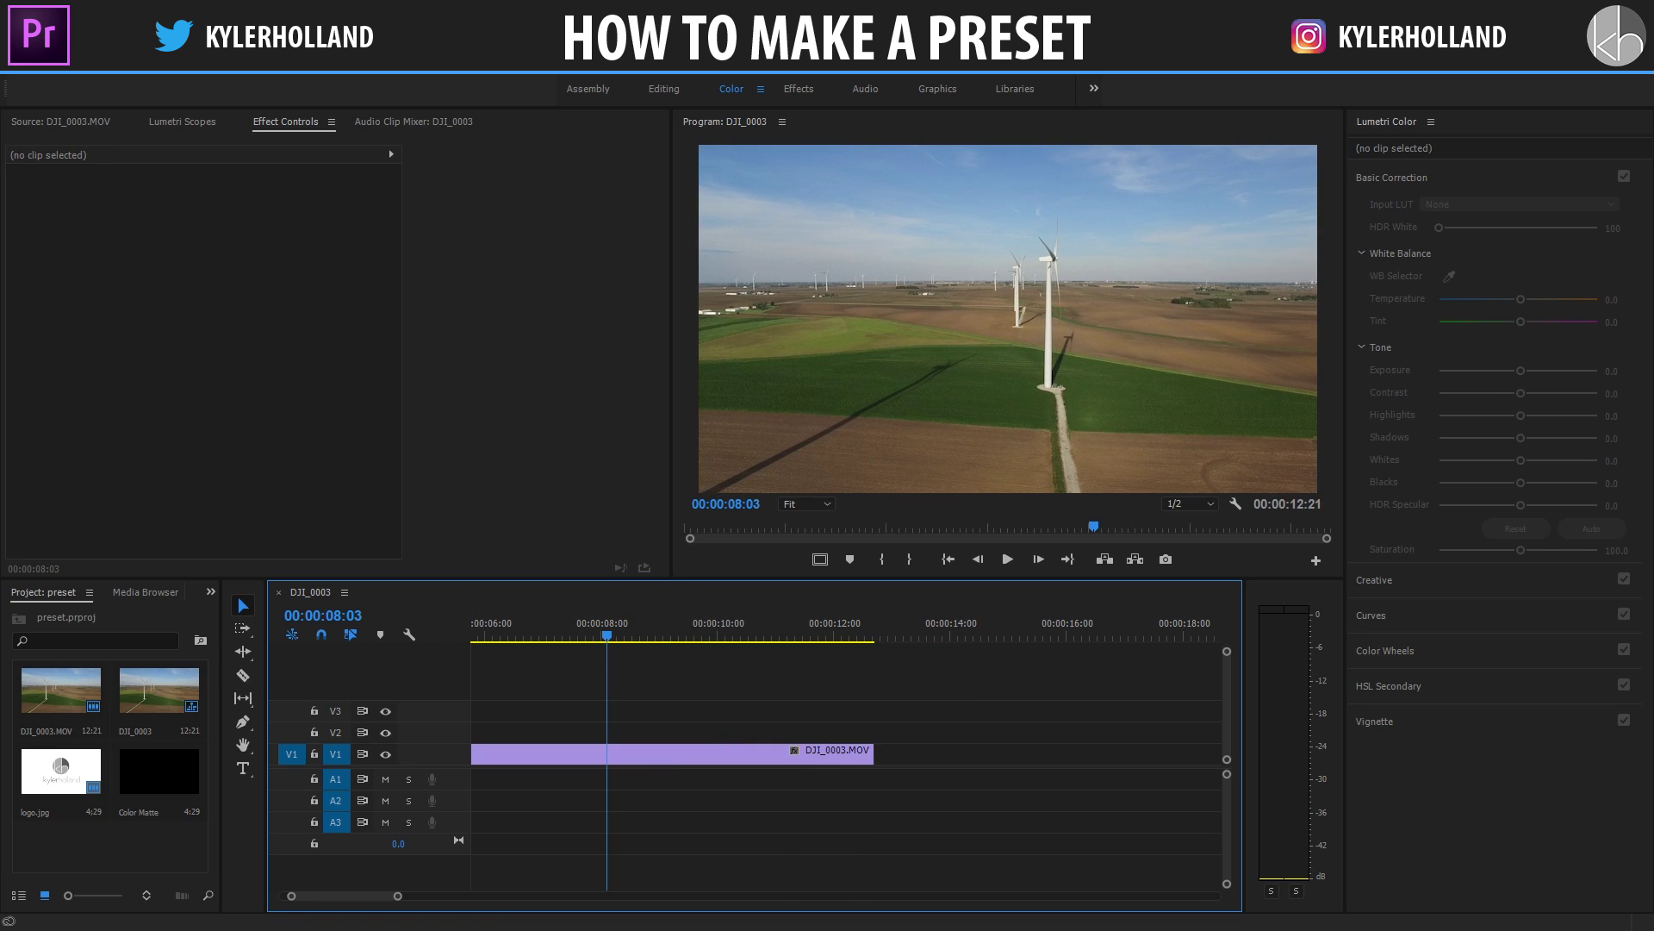
drag(61, 771, 598, 730)
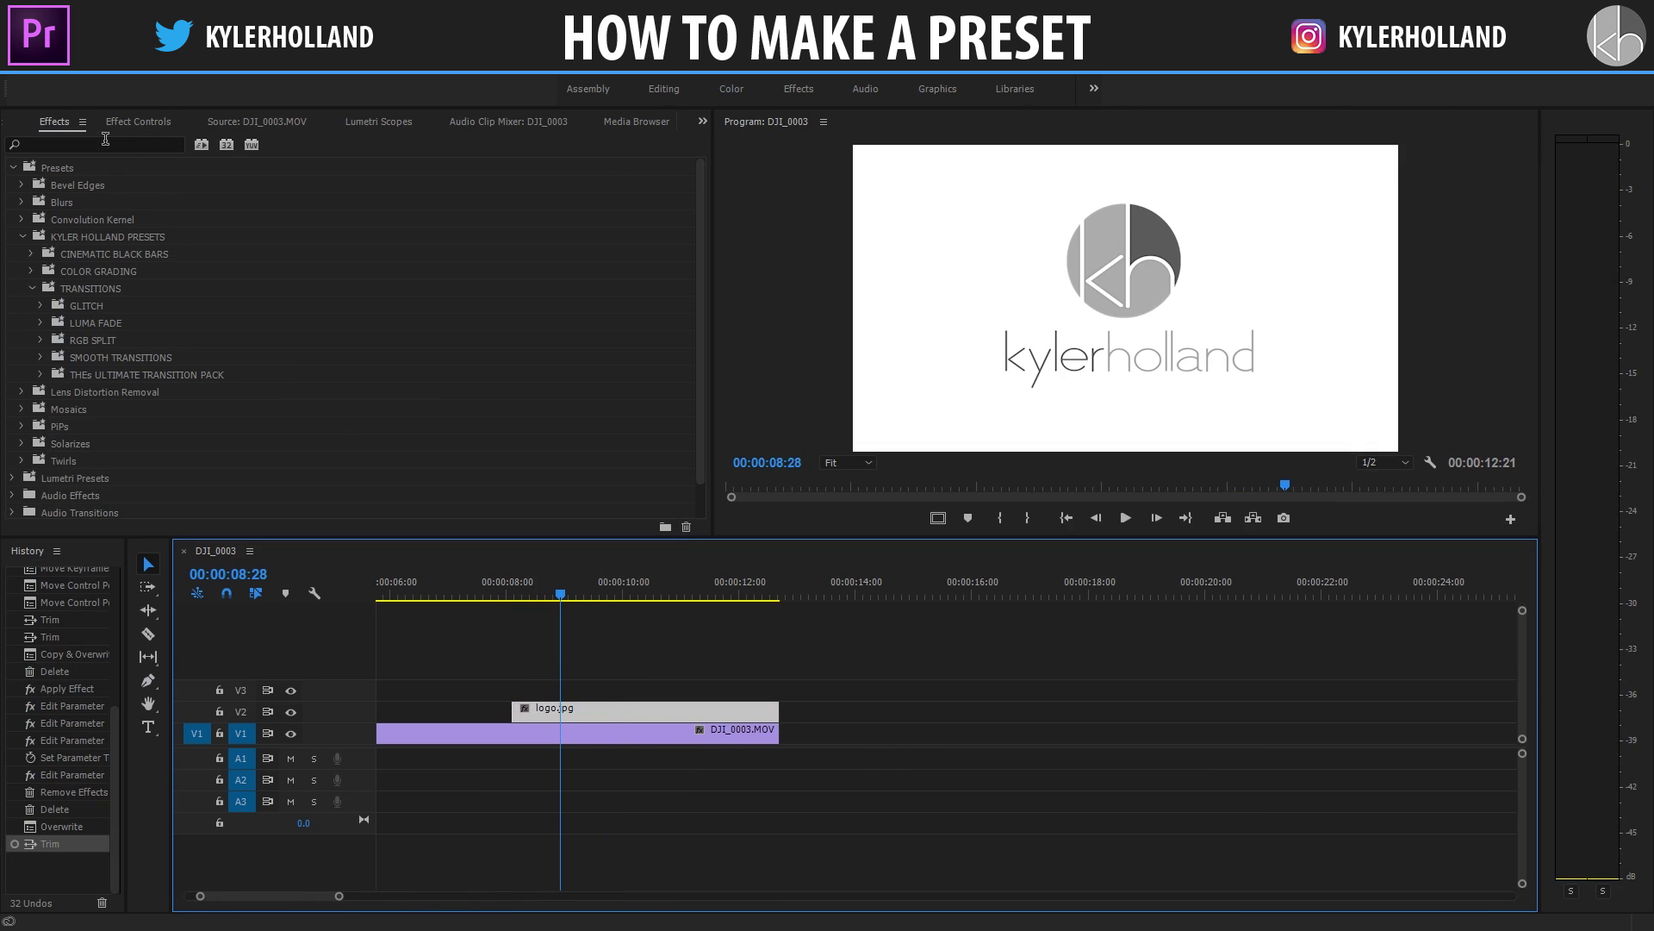
click(105, 141)
text(crop)
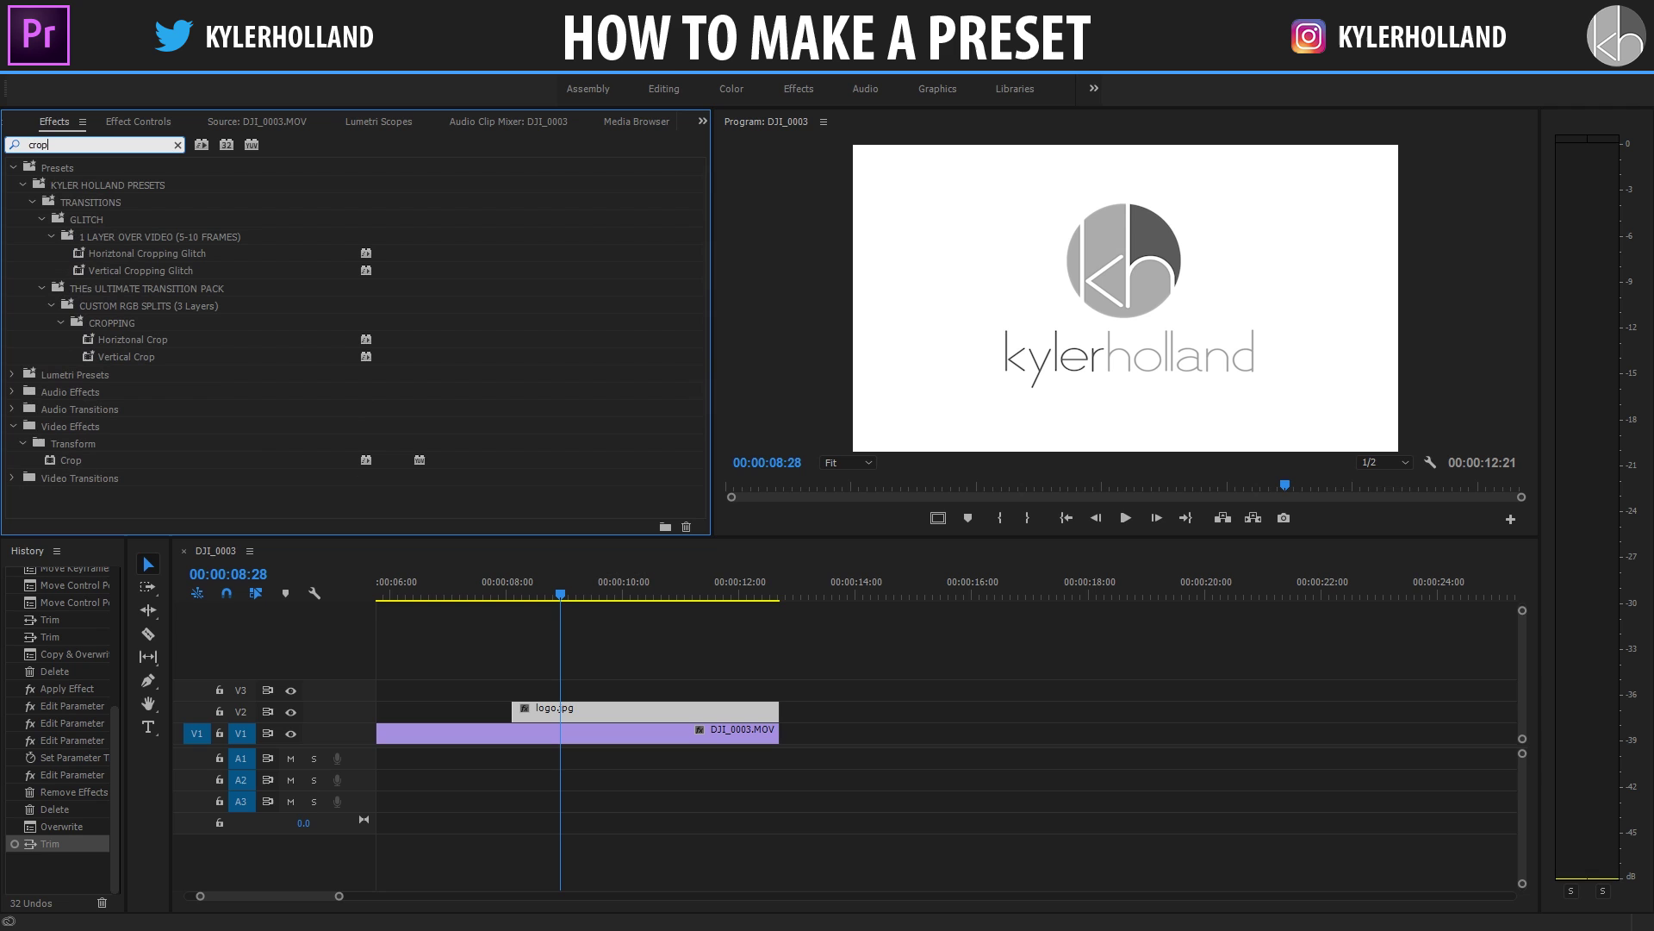
drag(66, 463, 601, 710)
Step: Keyframe Crop Bottom from fully cropped to 50 at 00:00:11:02, then move the end keyframe later
click(142, 121)
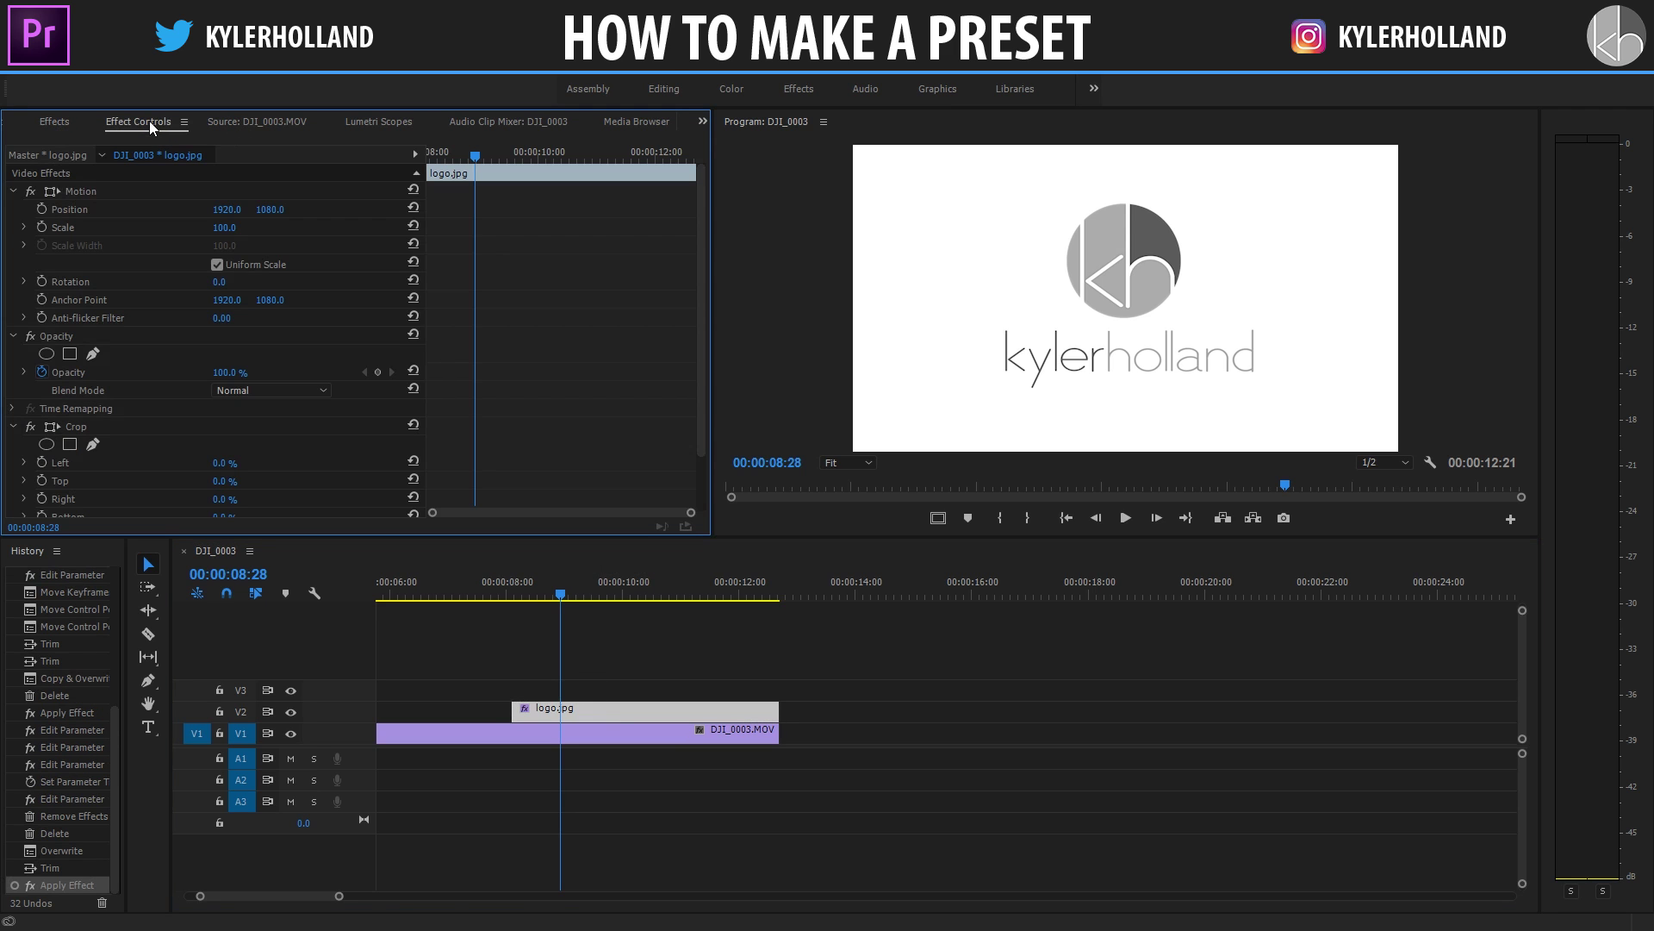
scroll(343, 451, down, 2)
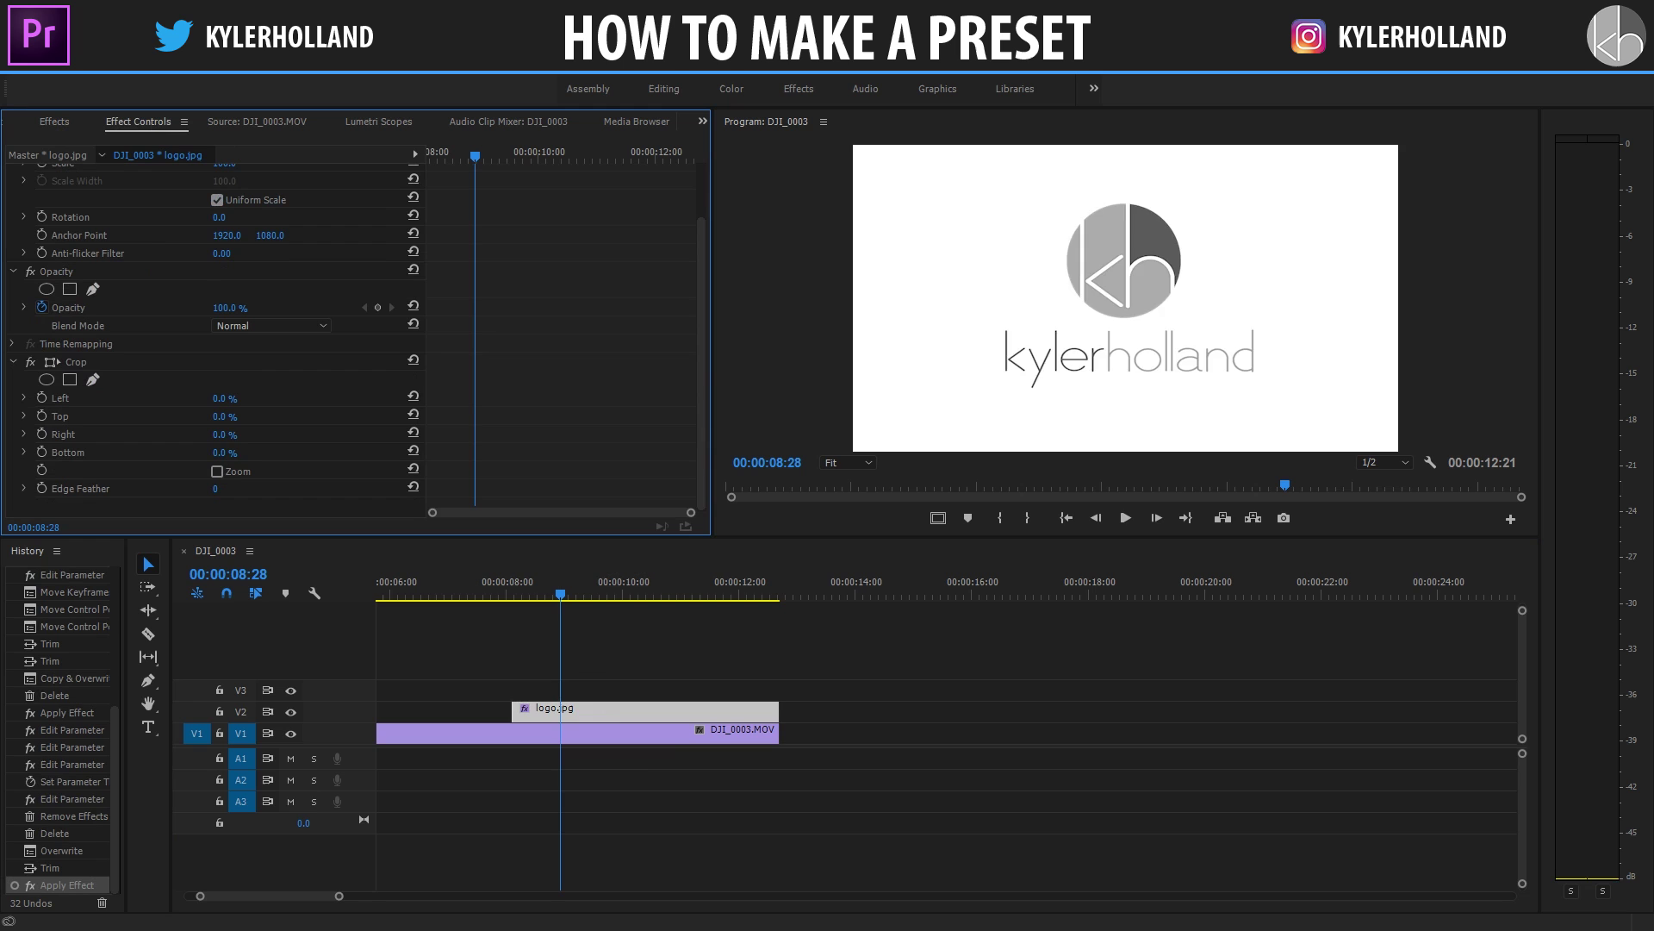
drag(221, 452, 199, 449)
click(42, 452)
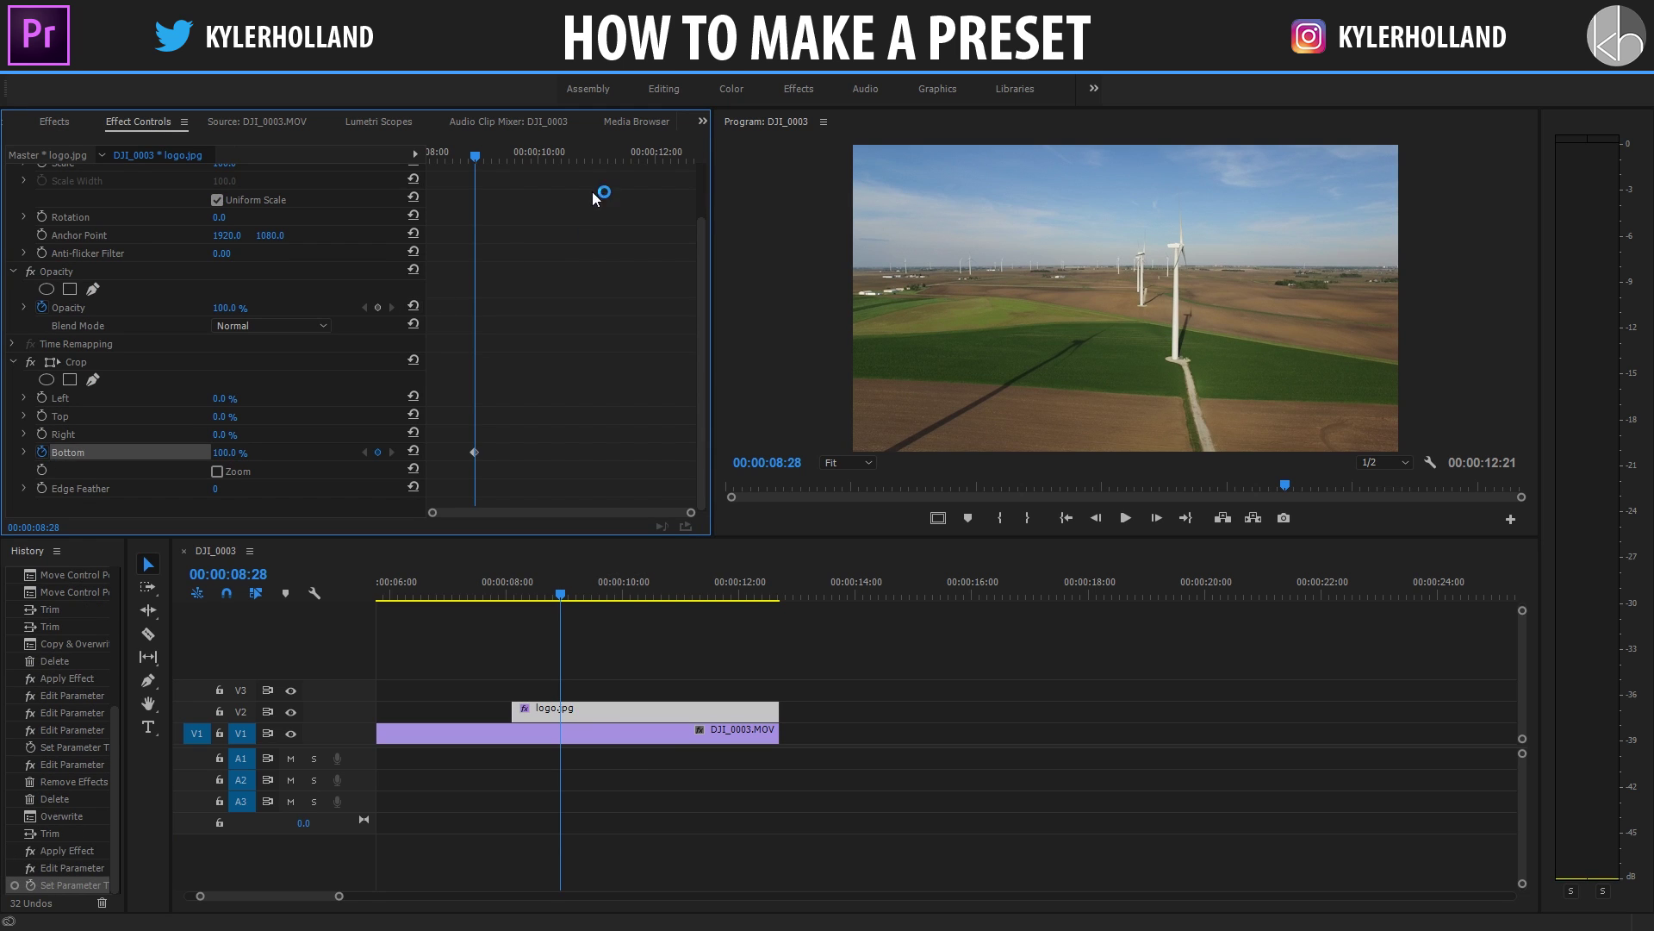
click(599, 153)
click(234, 451)
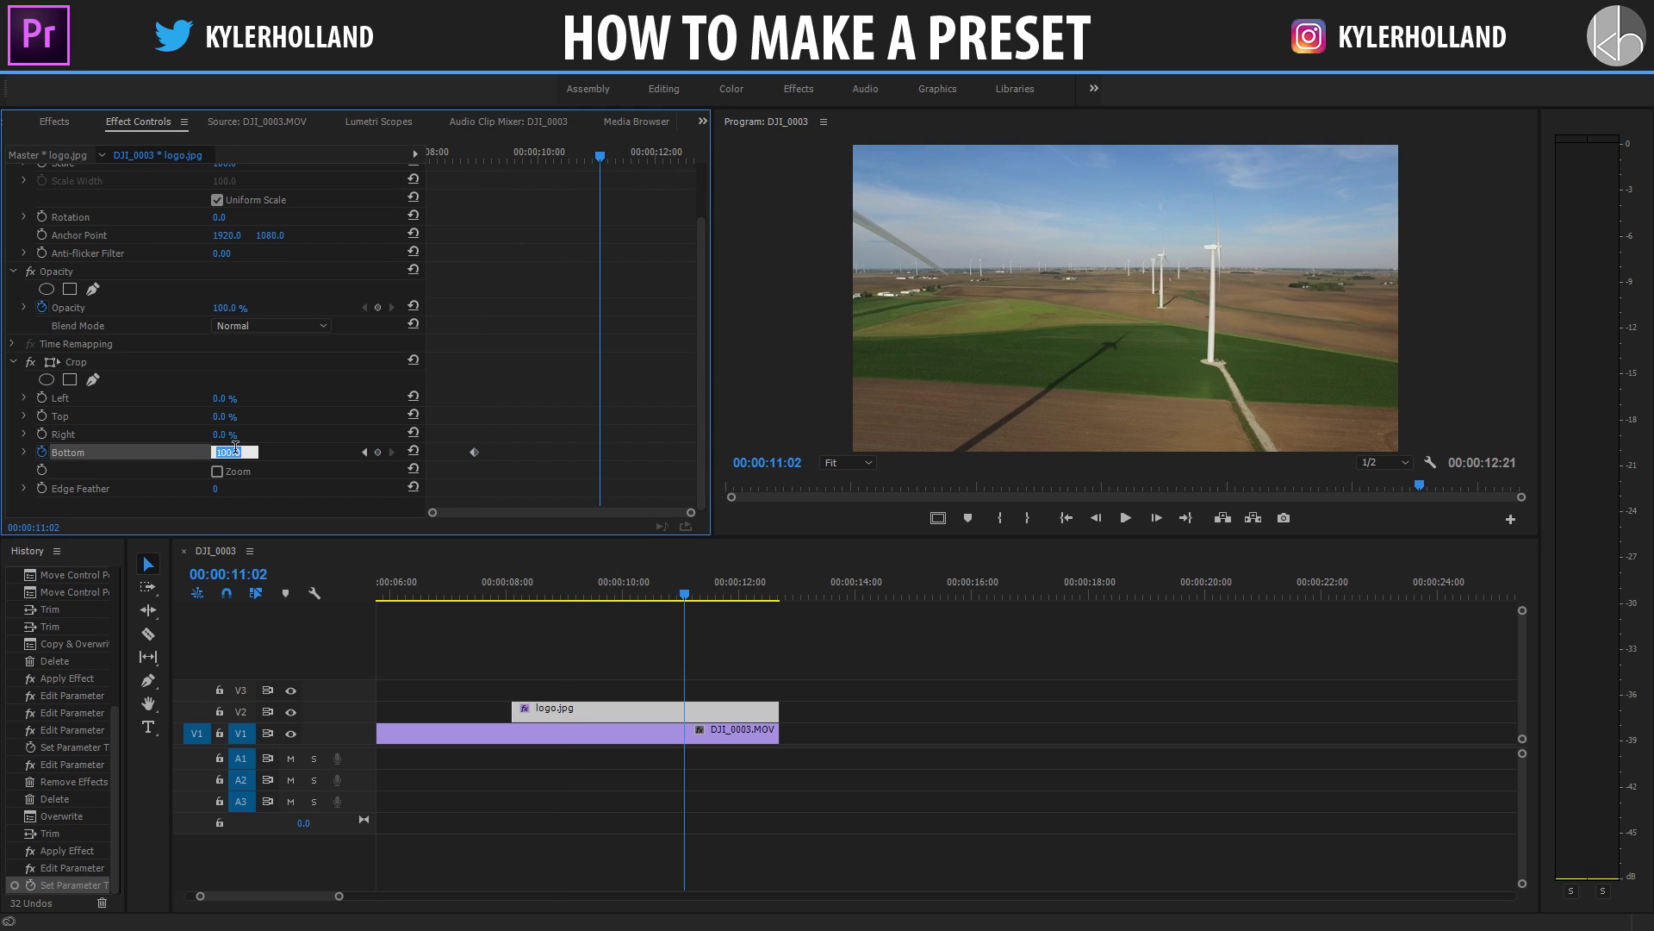
text(50)
key(Return)
drag(603, 452, 694, 453)
Step: Ease into the final crop keyframe, ease out of the first, and play back the reveal
right_click(694, 453)
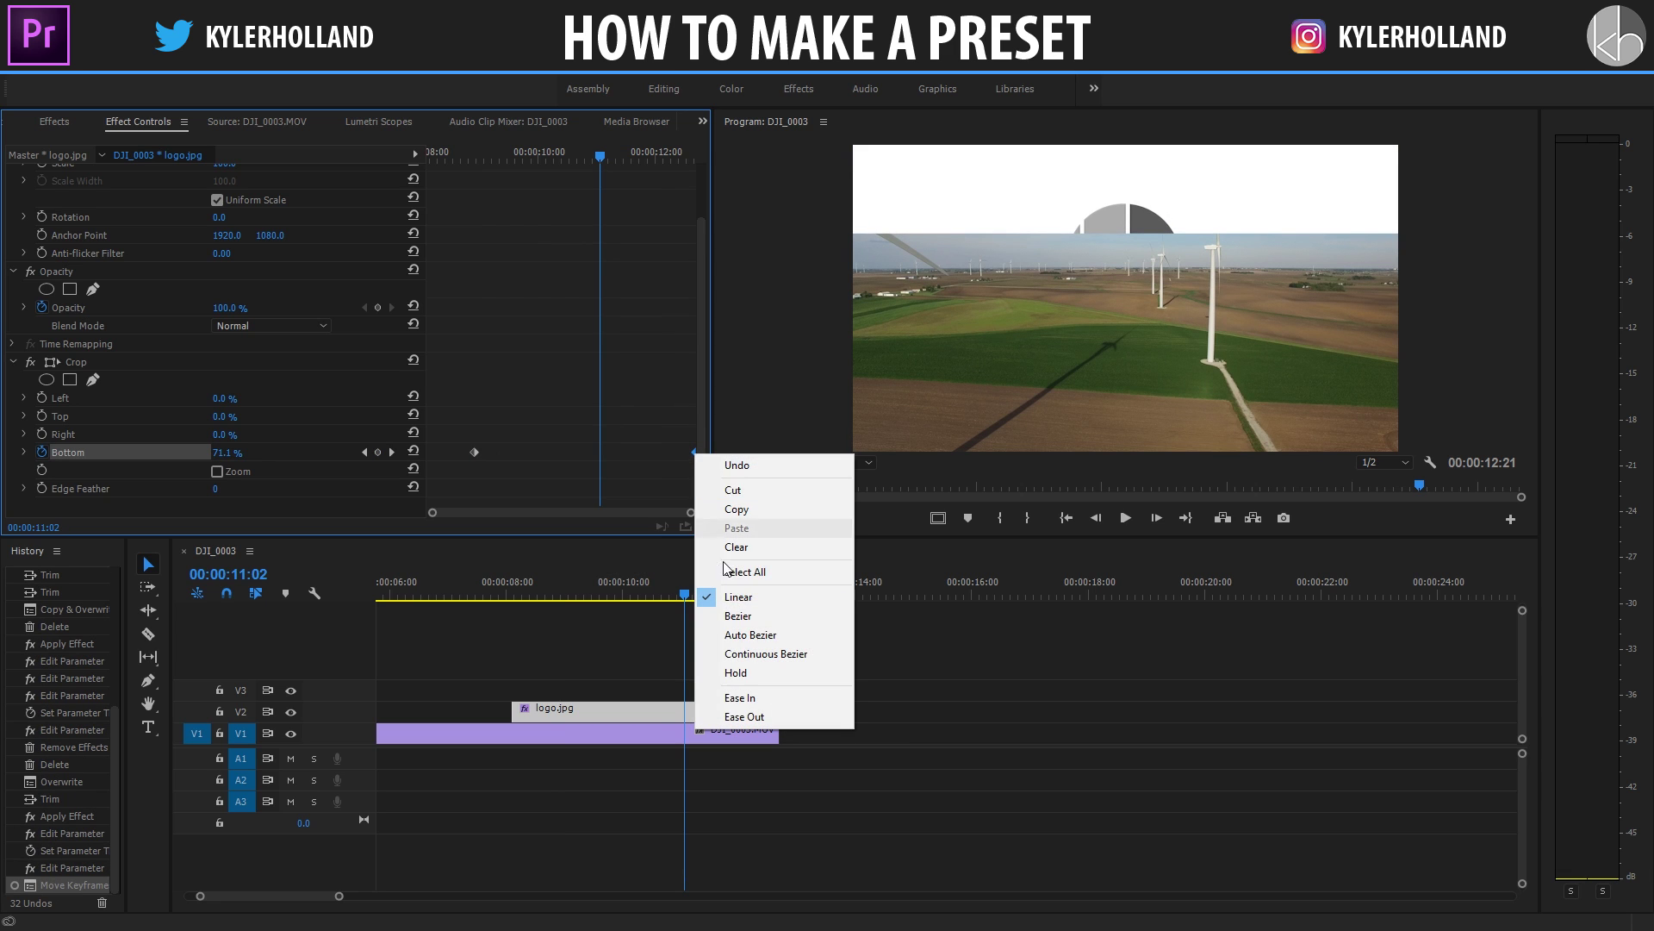
click(764, 697)
right_click(429, 454)
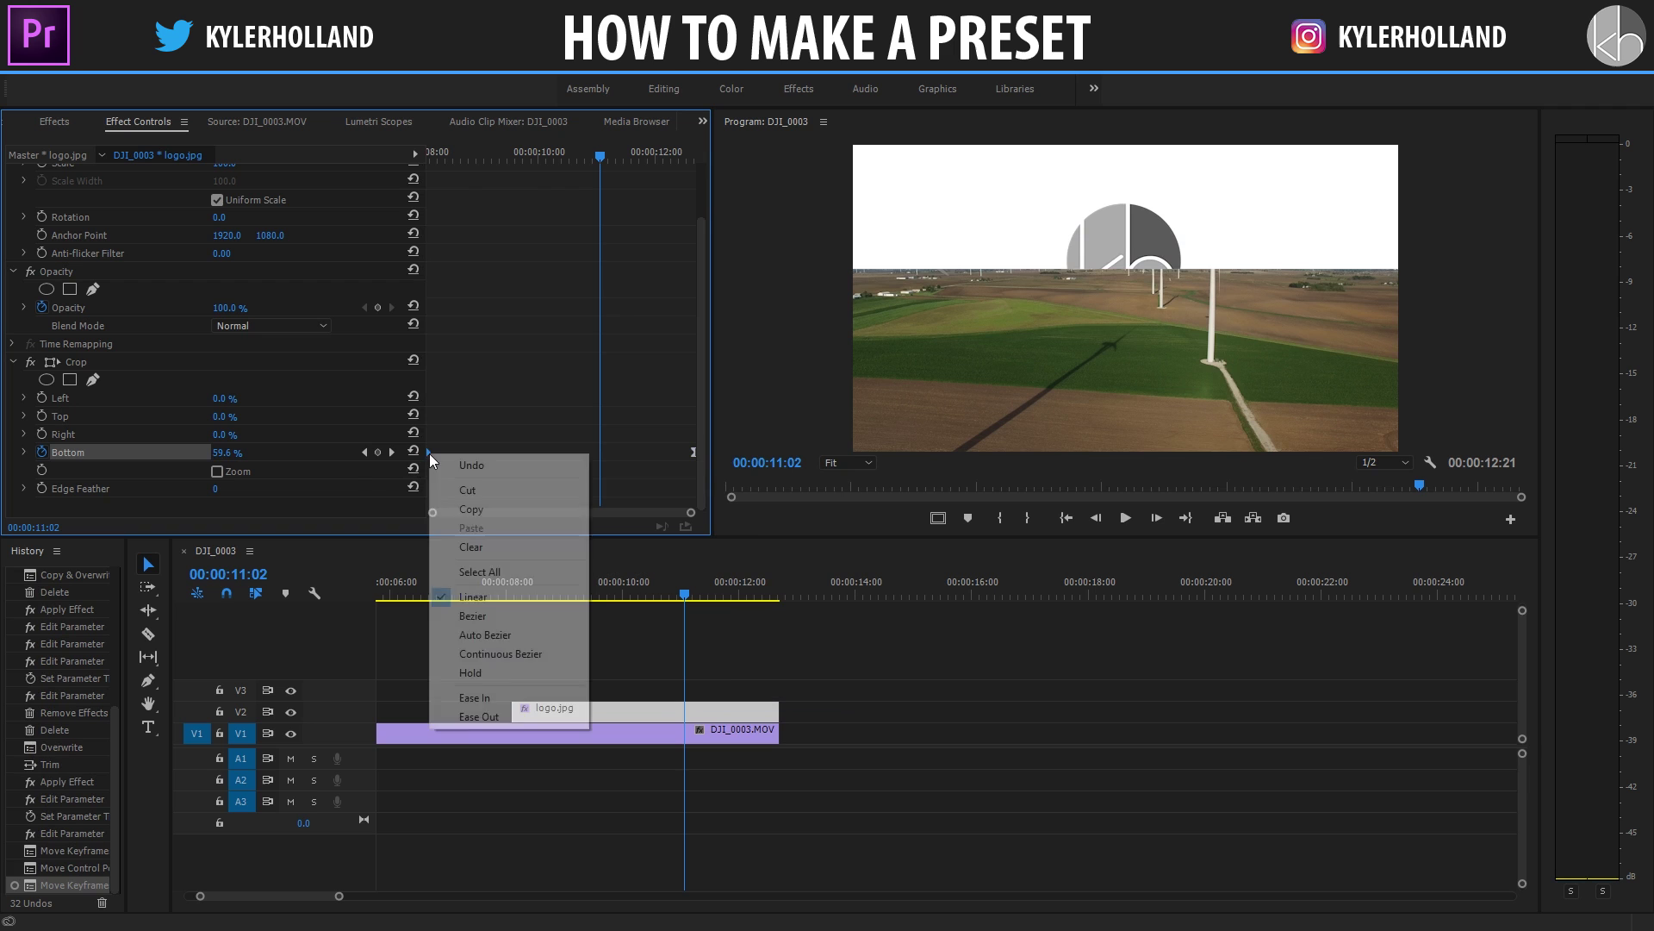
click(507, 716)
click(481, 571)
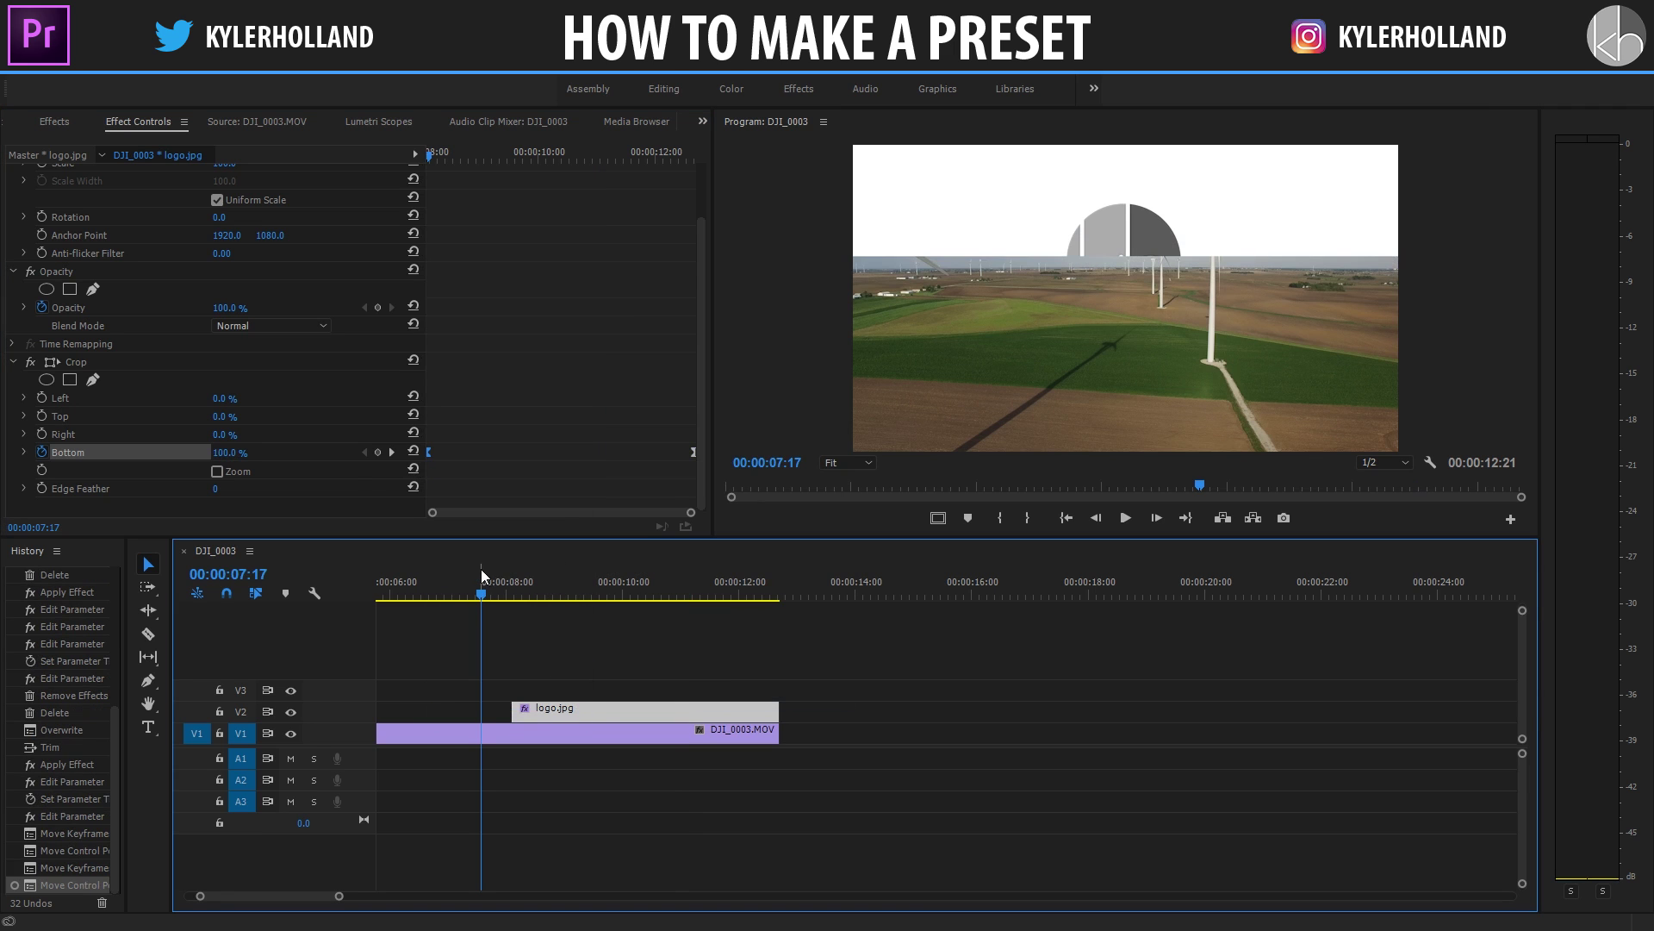
key(space)
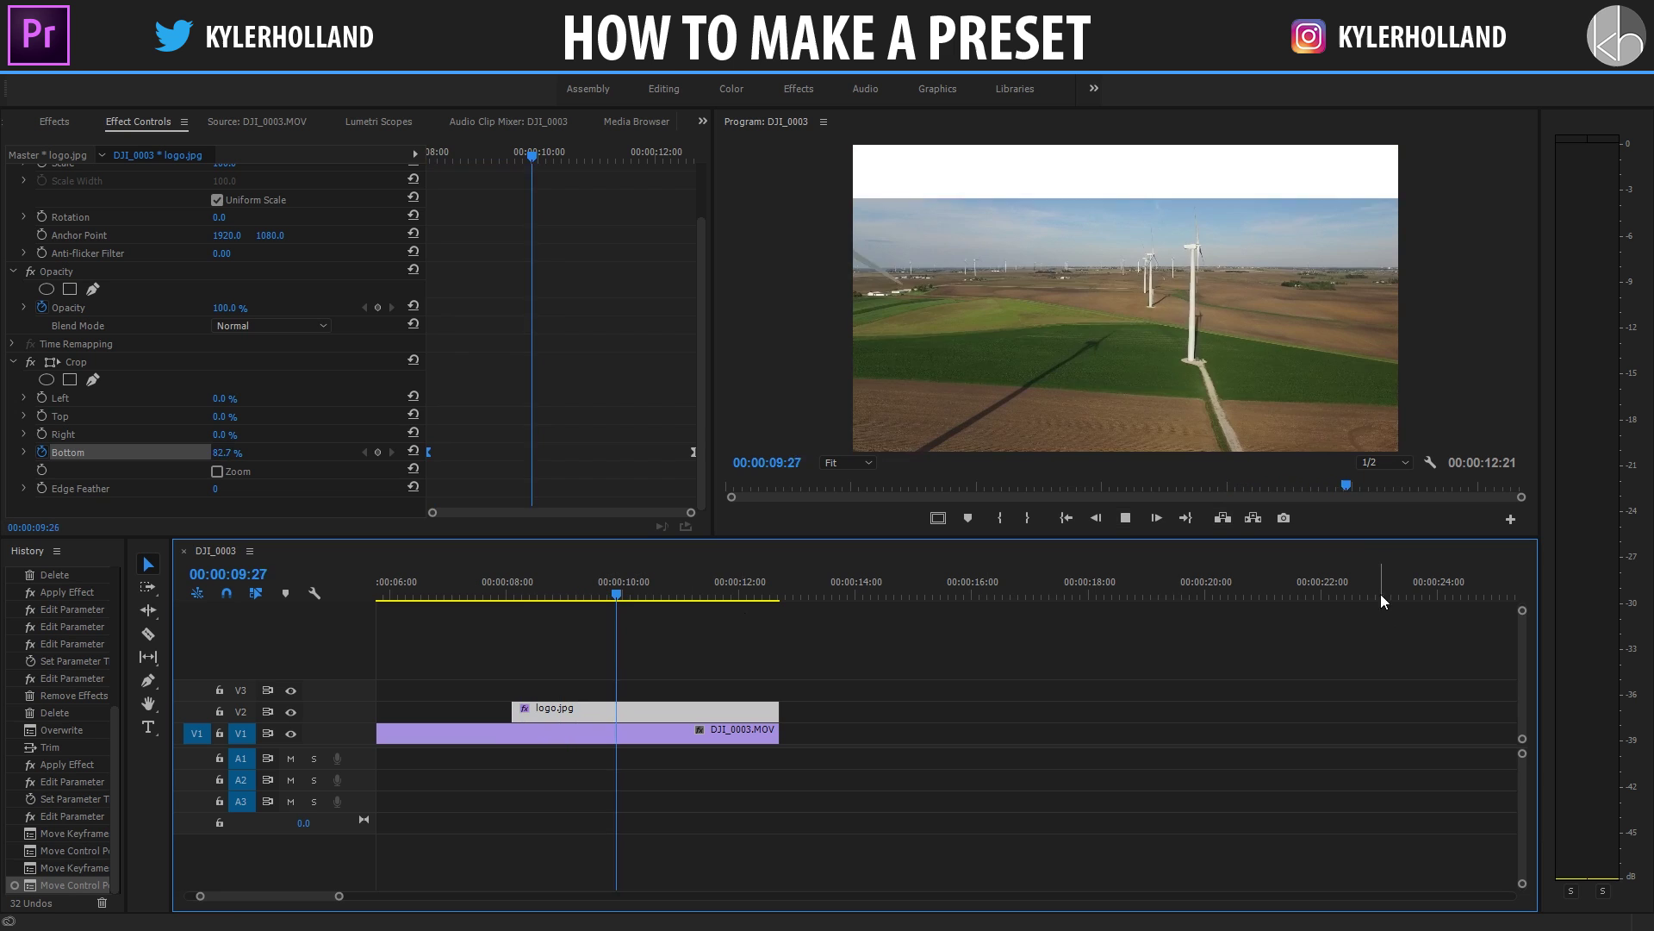
key(space)
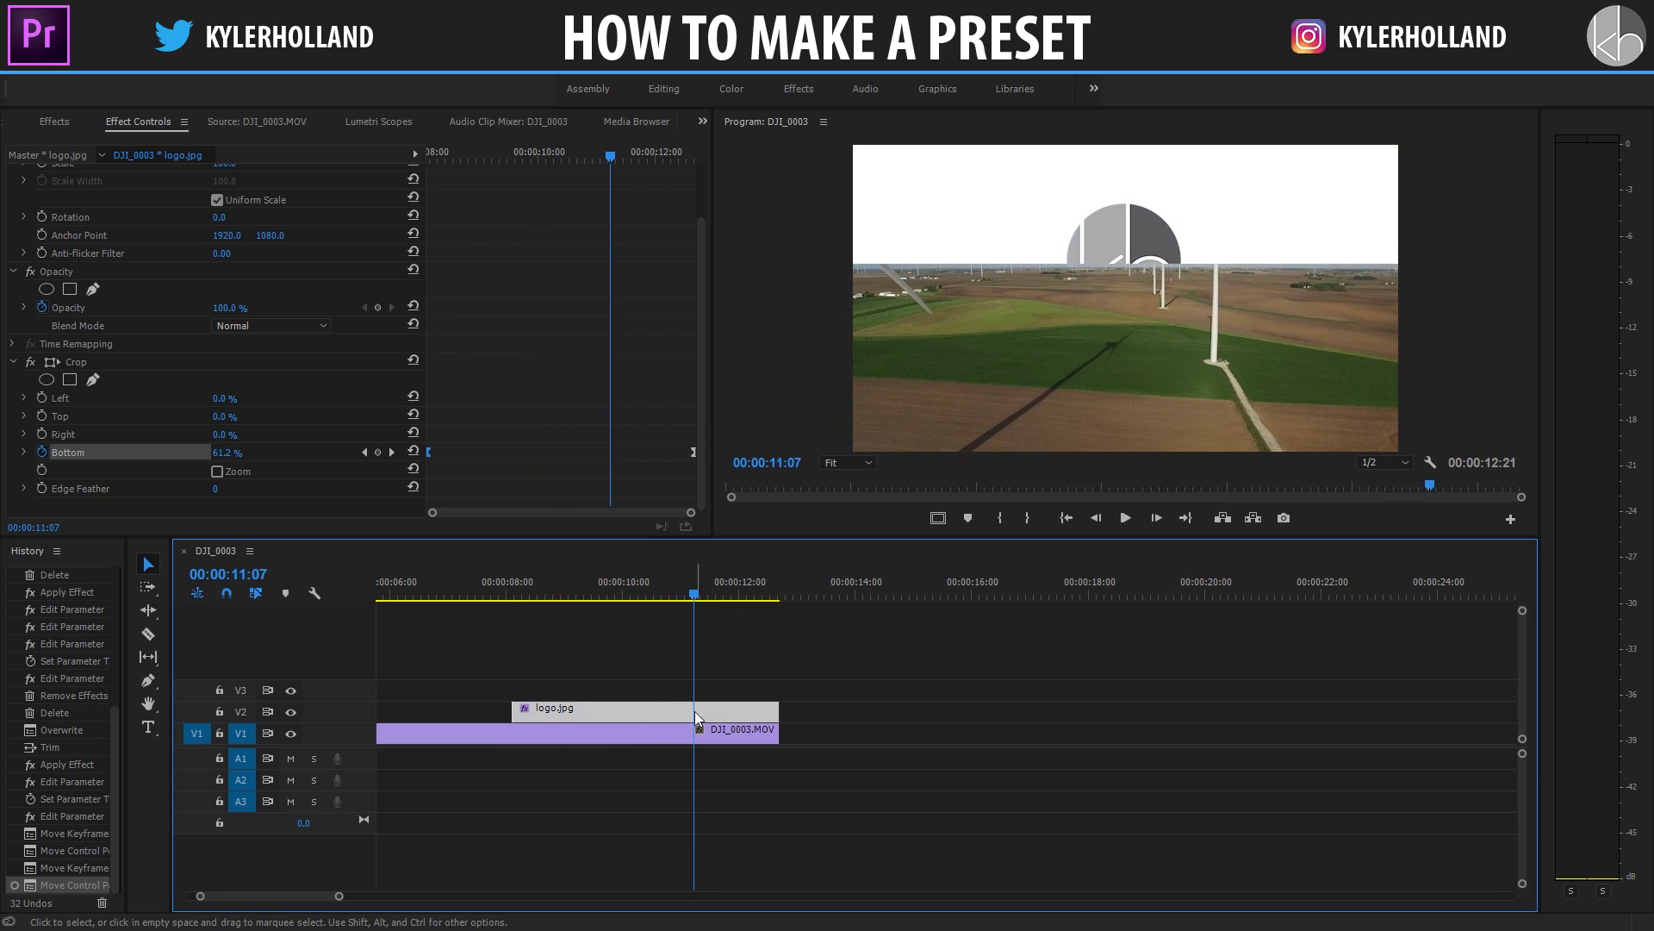
Step: Alt-drag a copy of logo.jpg onto V3 and reset the copy's Crop parameters
alt+drag(654, 705, 653, 695)
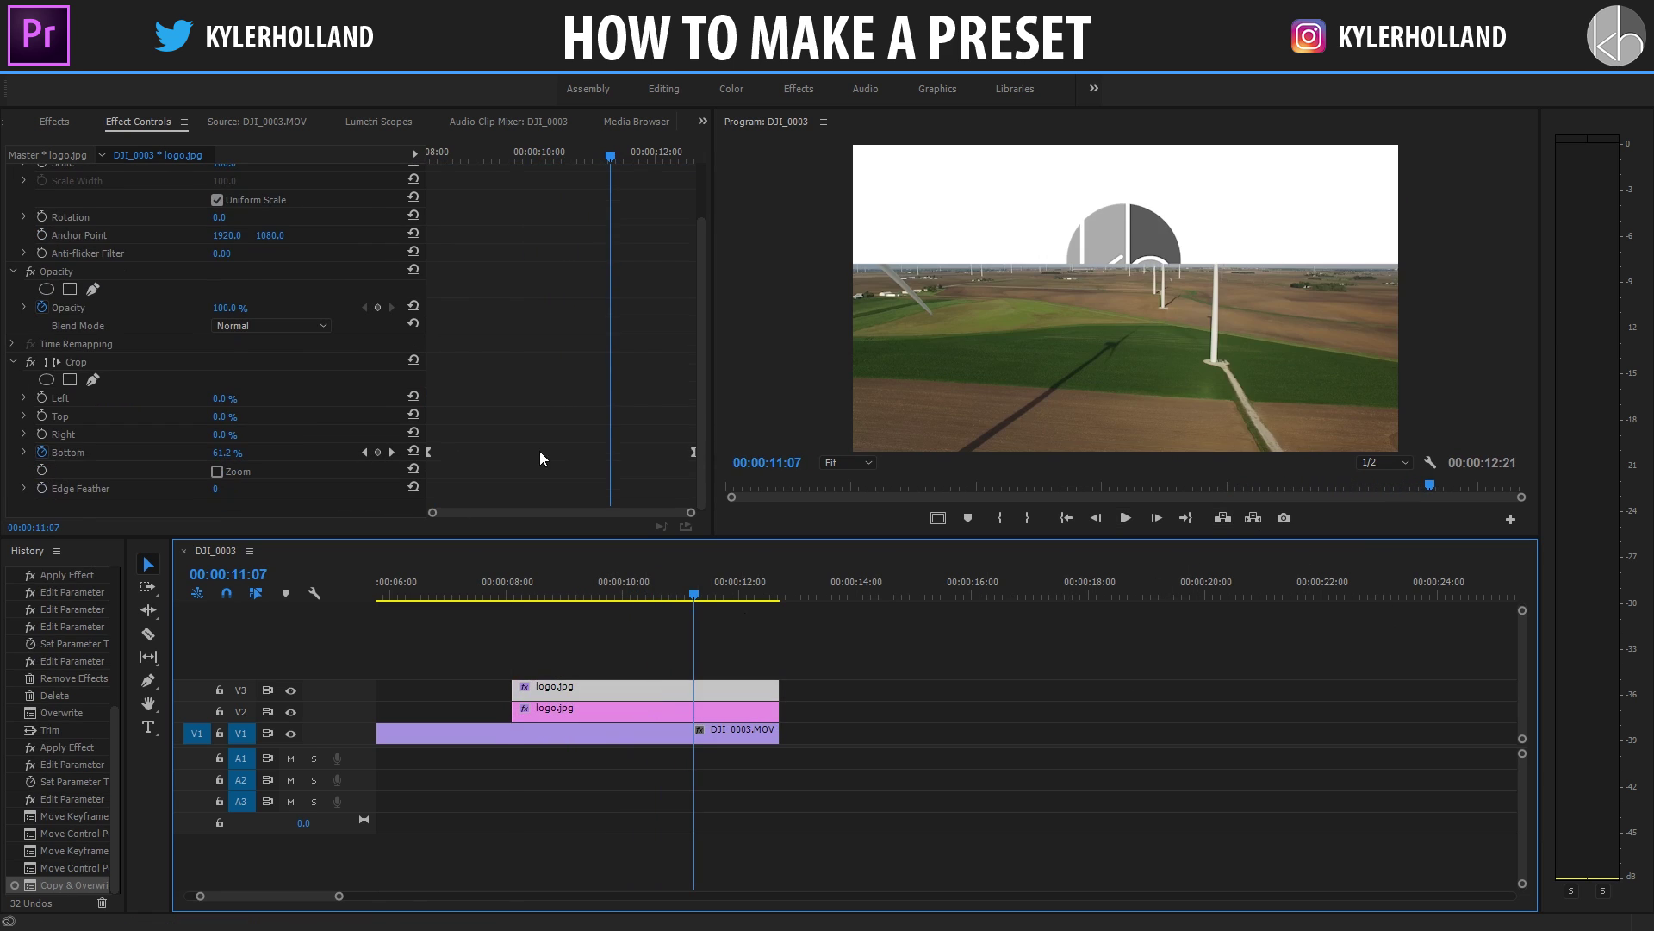
drag(584, 157, 428, 157)
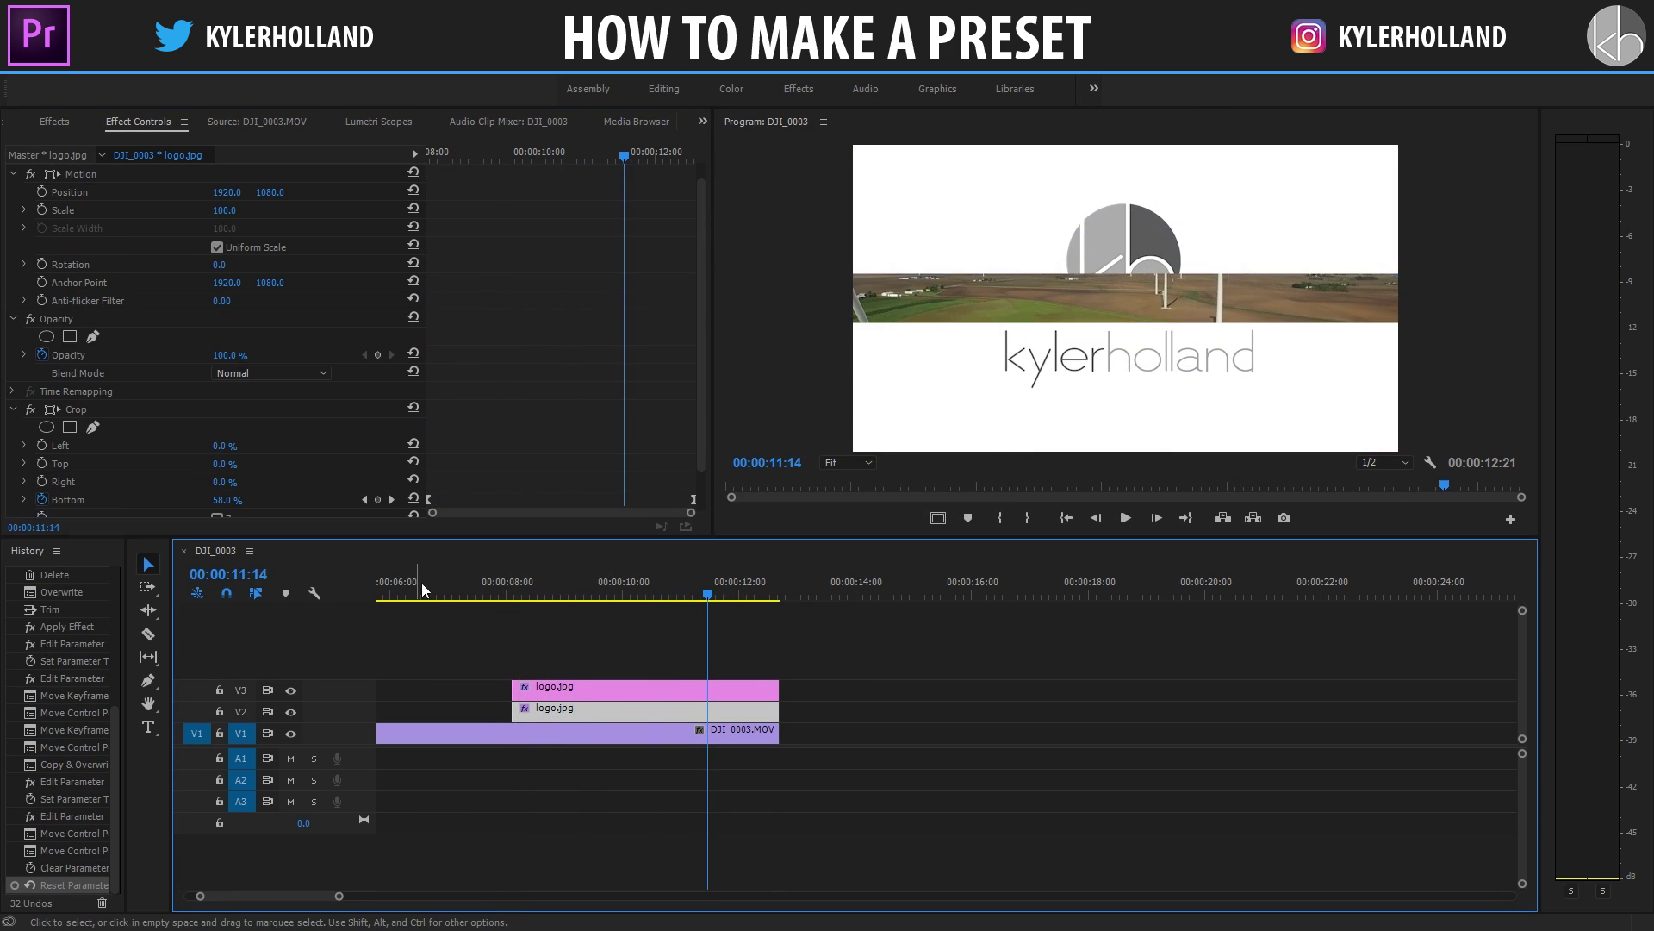
click(489, 581)
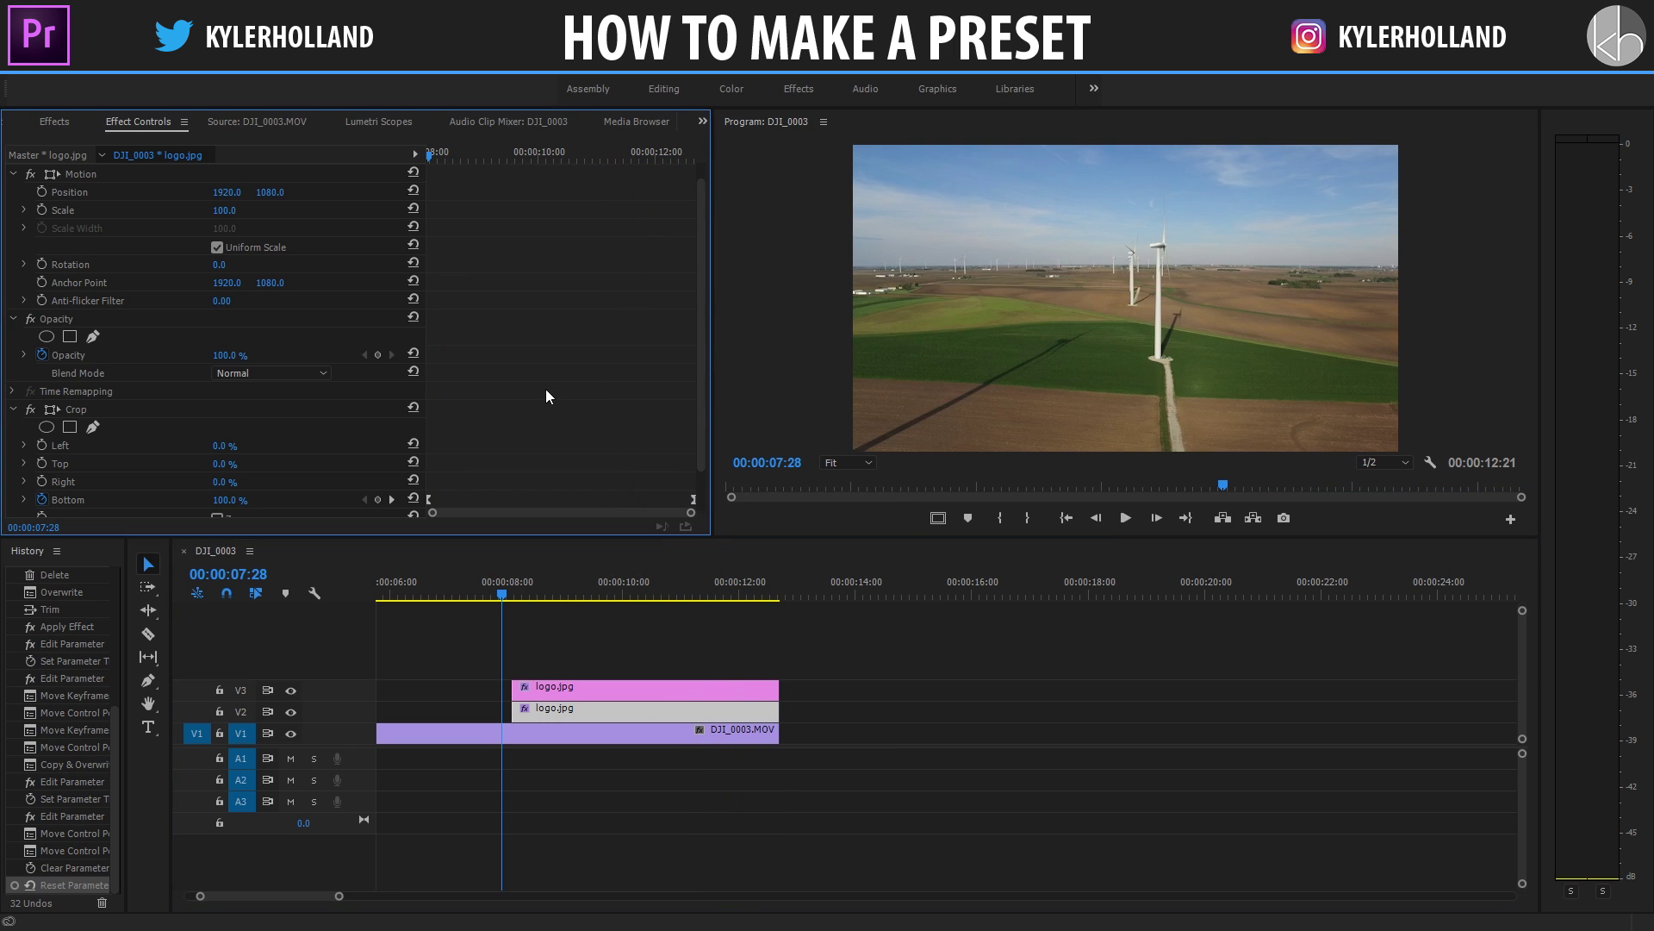
Step: Compare the Crop effect values on the V2 and V3 logo clips
scroll(545, 390, down, 1)
scroll(542, 390, up, 2)
scroll(540, 390, down, 1)
click(12, 392)
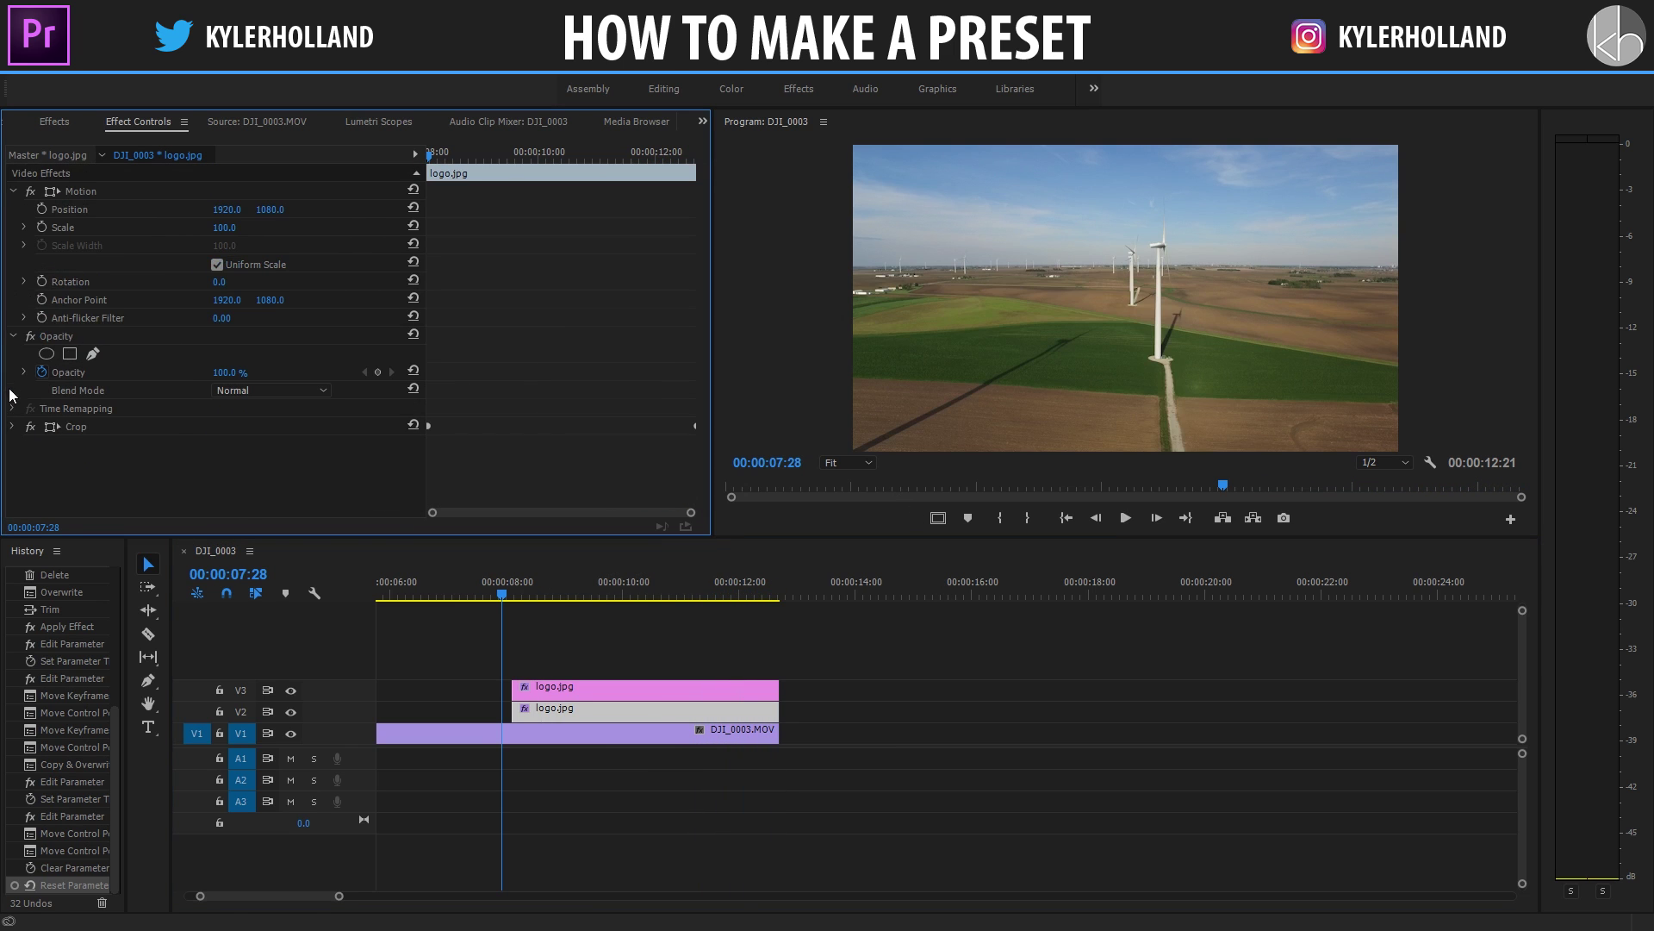
click(570, 710)
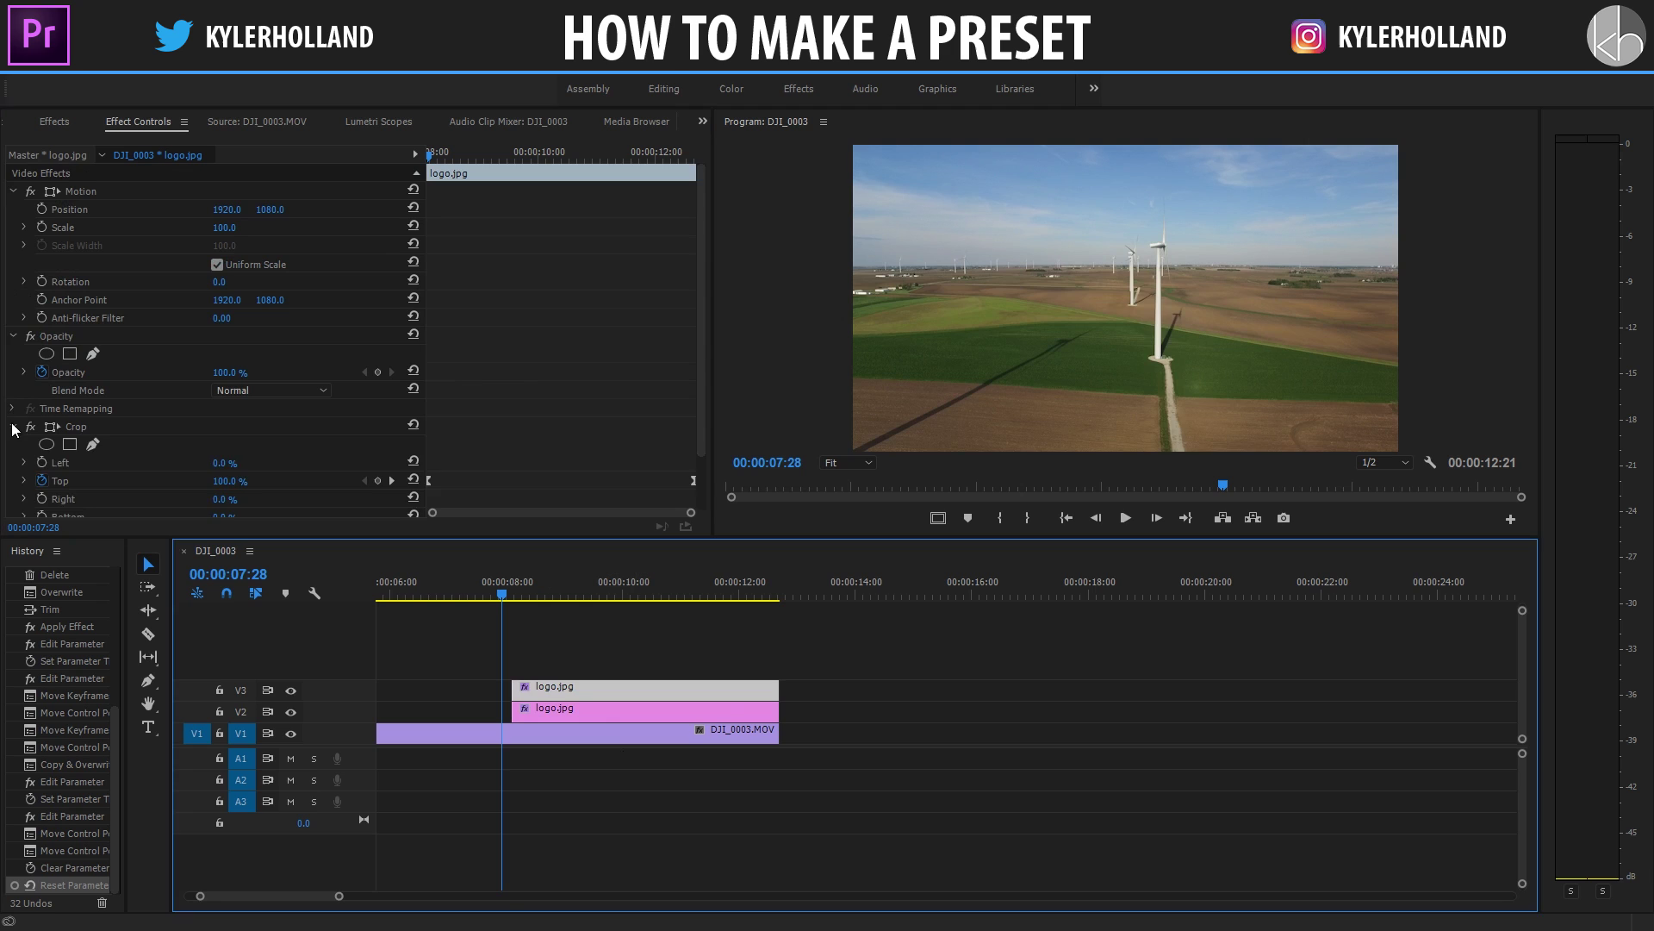
click(13, 428)
click(591, 686)
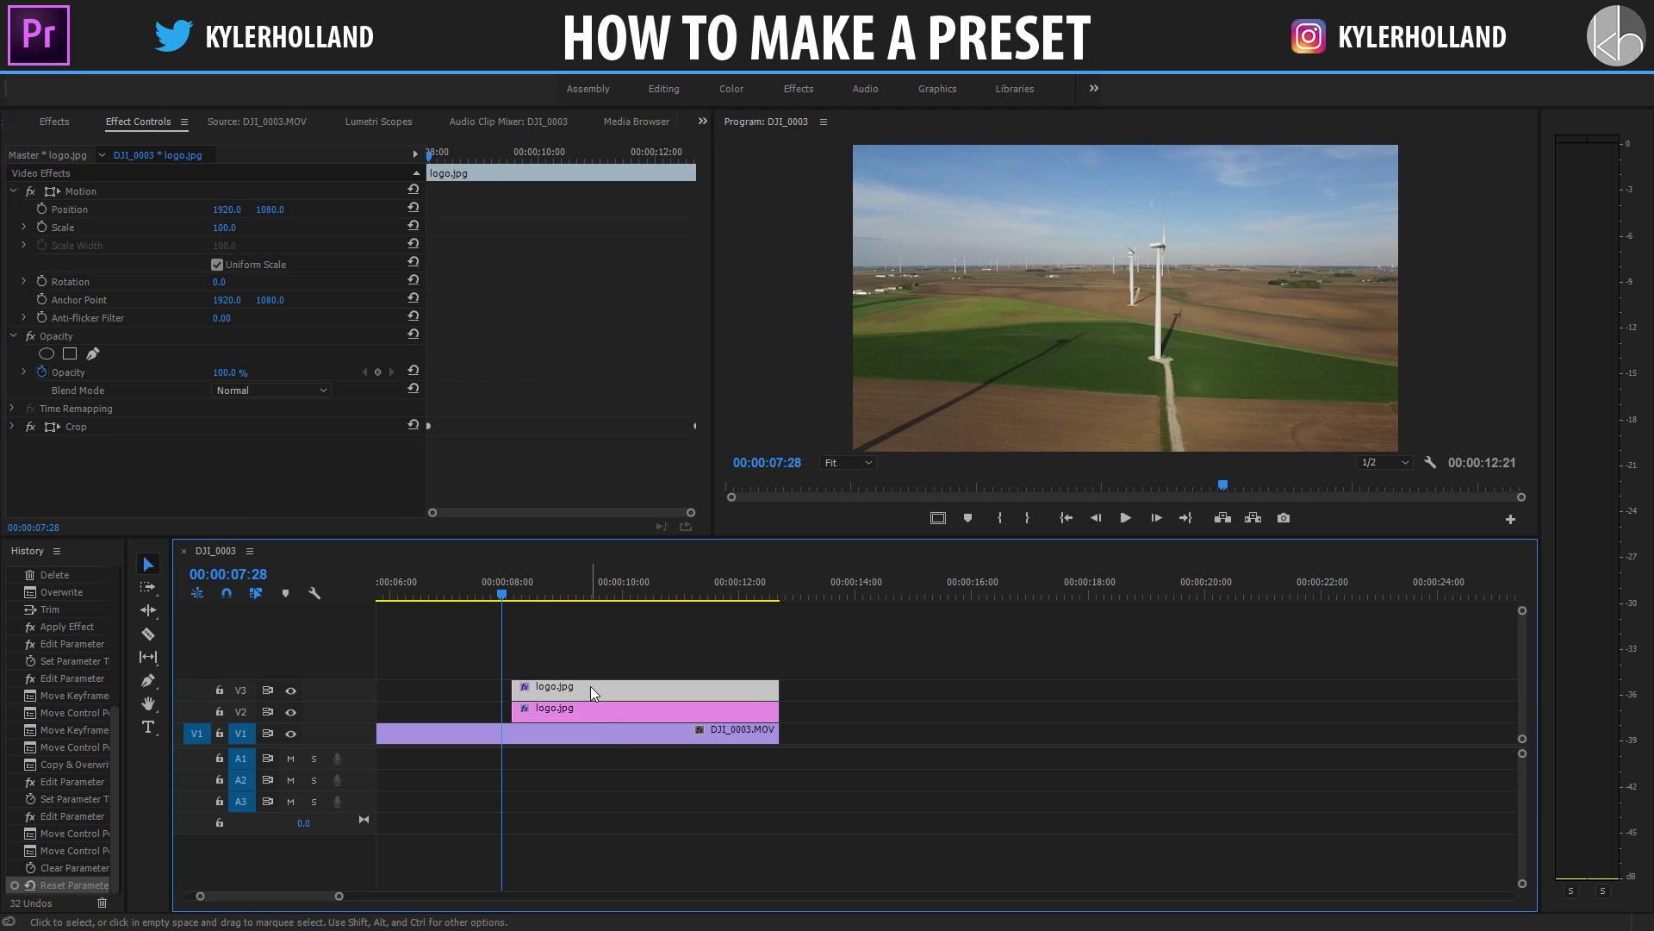
click(13, 426)
scroll(436, 387, down, 1)
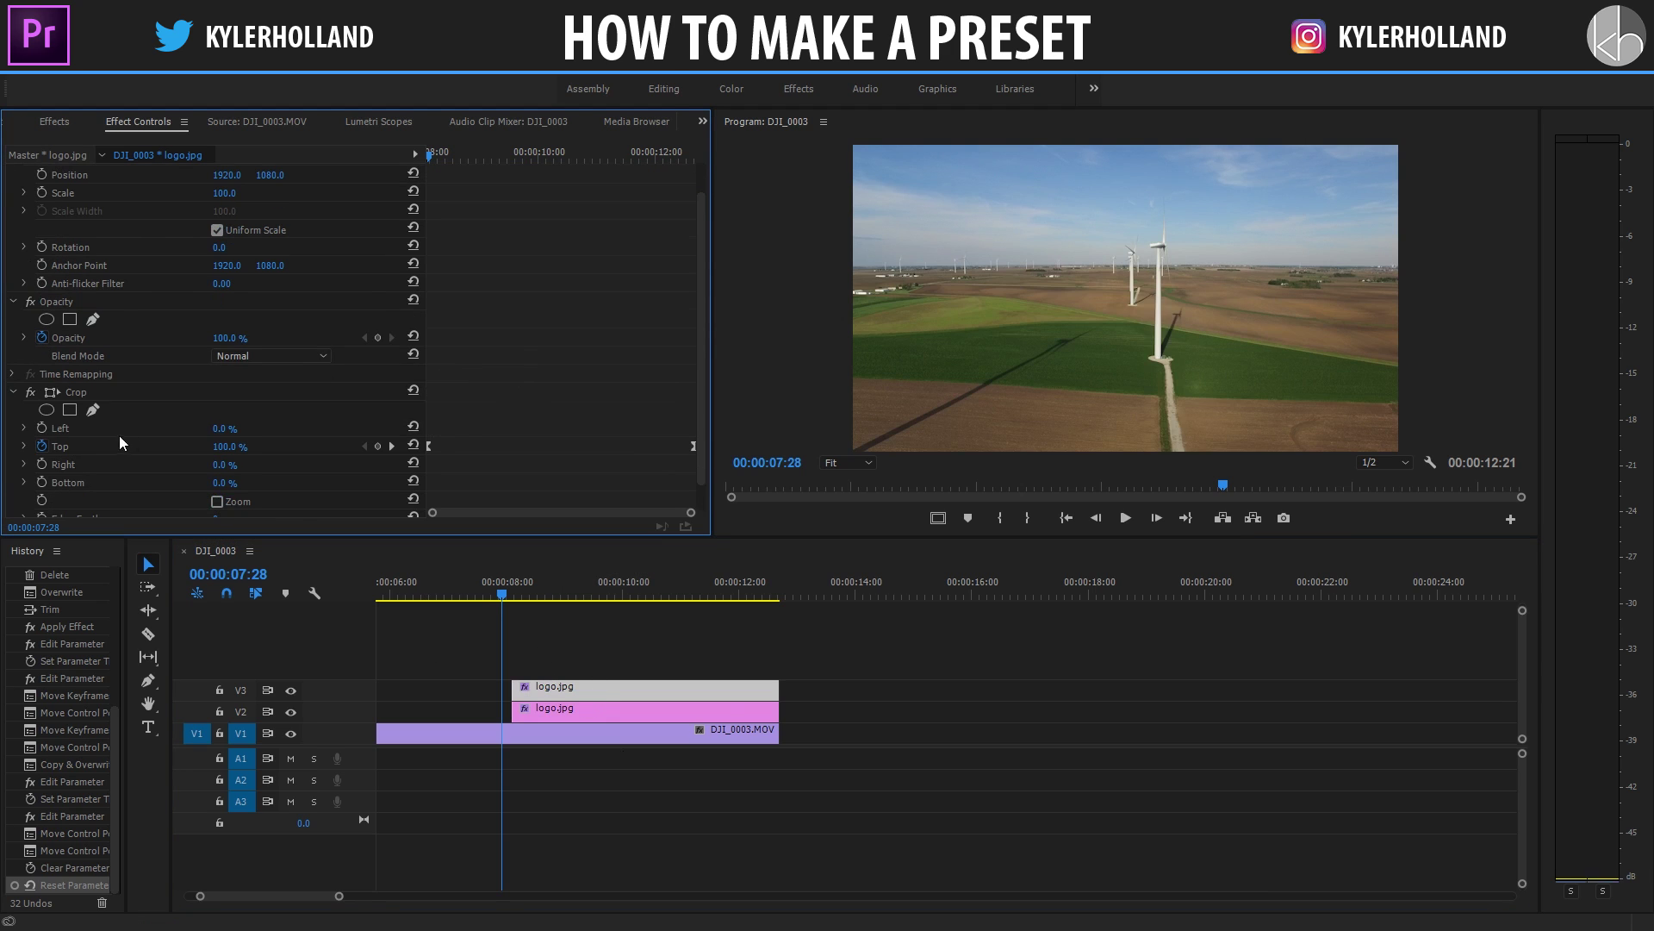
click(12, 392)
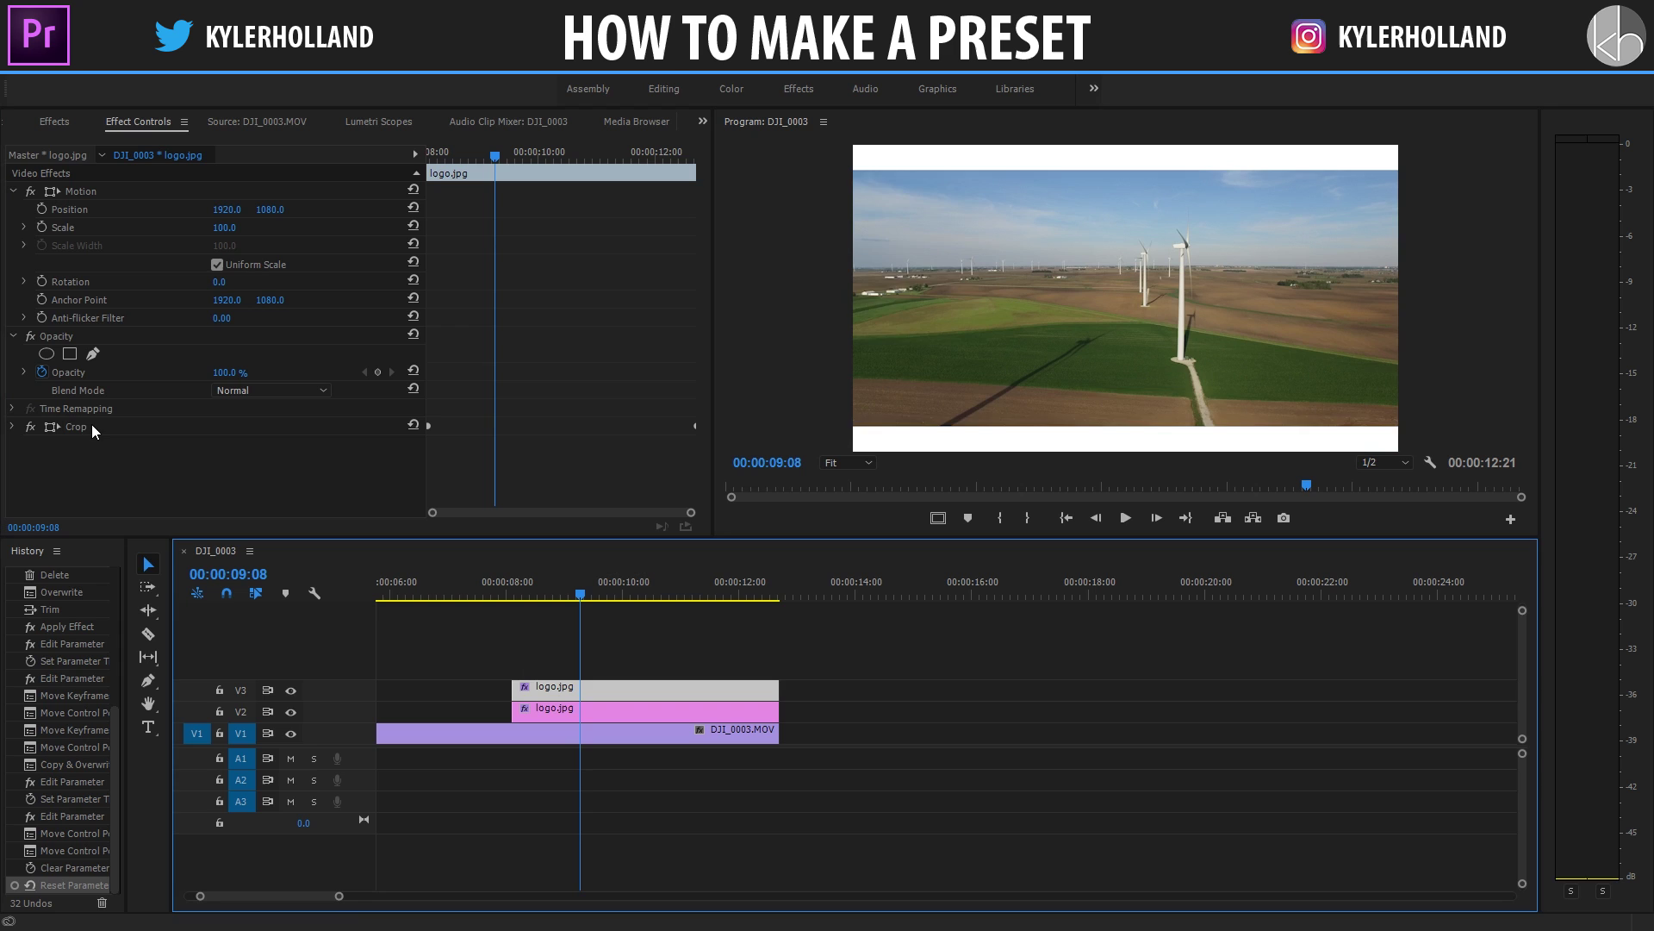
Step: Save the logo clip's Crop effect as a preset named TOP Crop
click(91, 428)
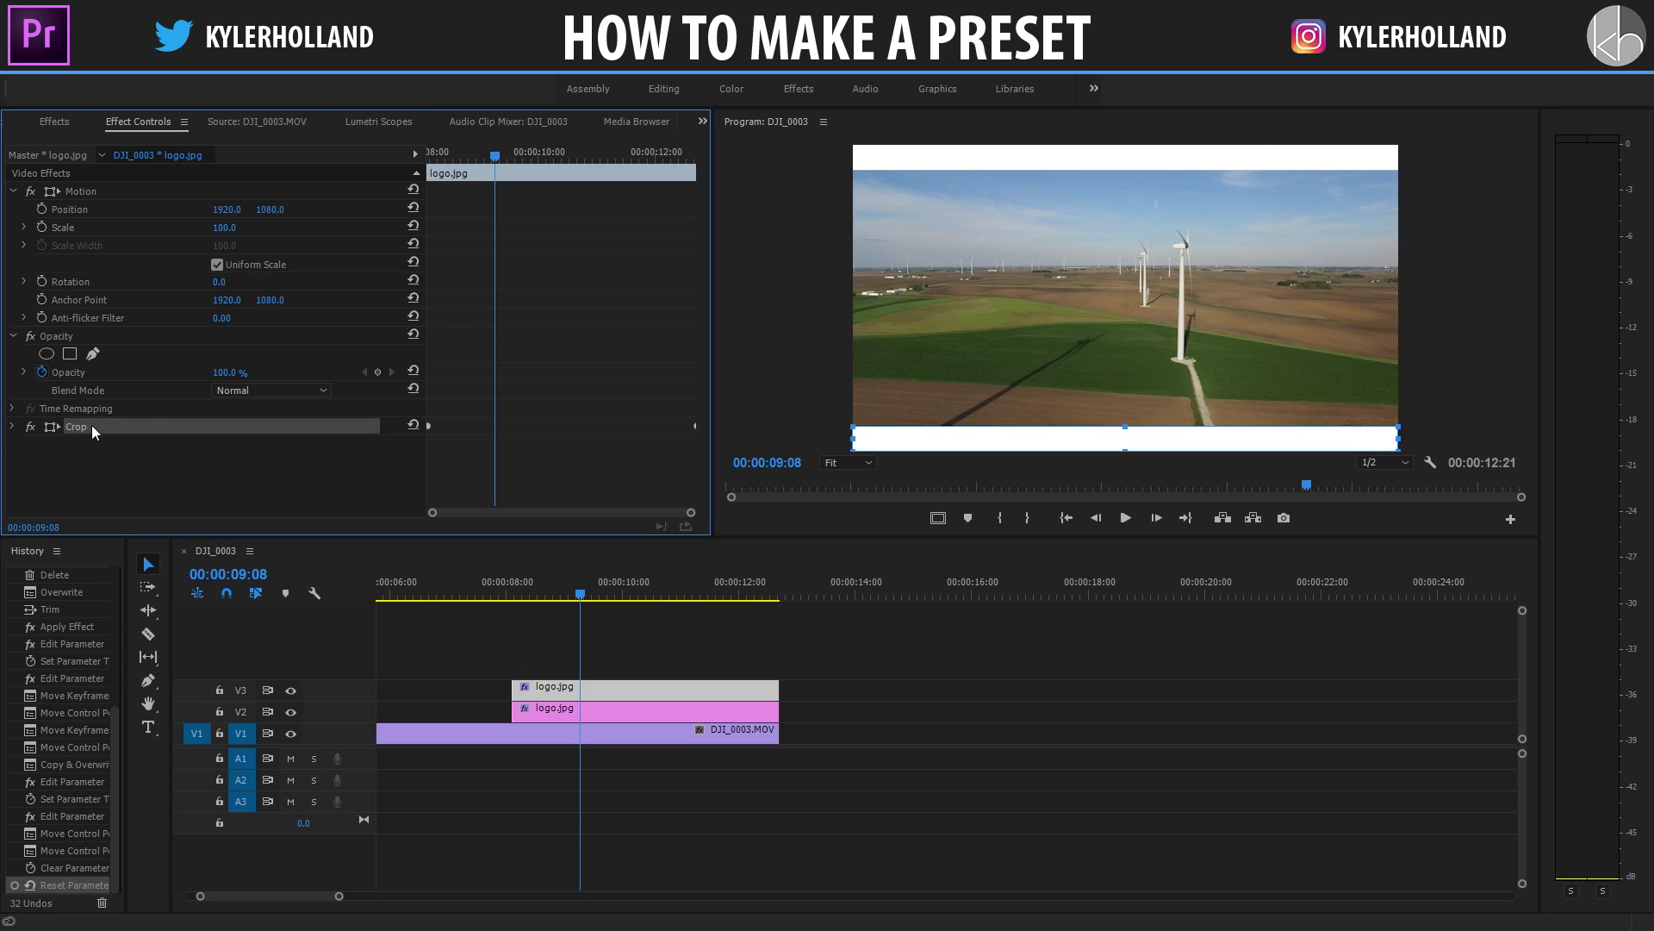
right_click(91, 425)
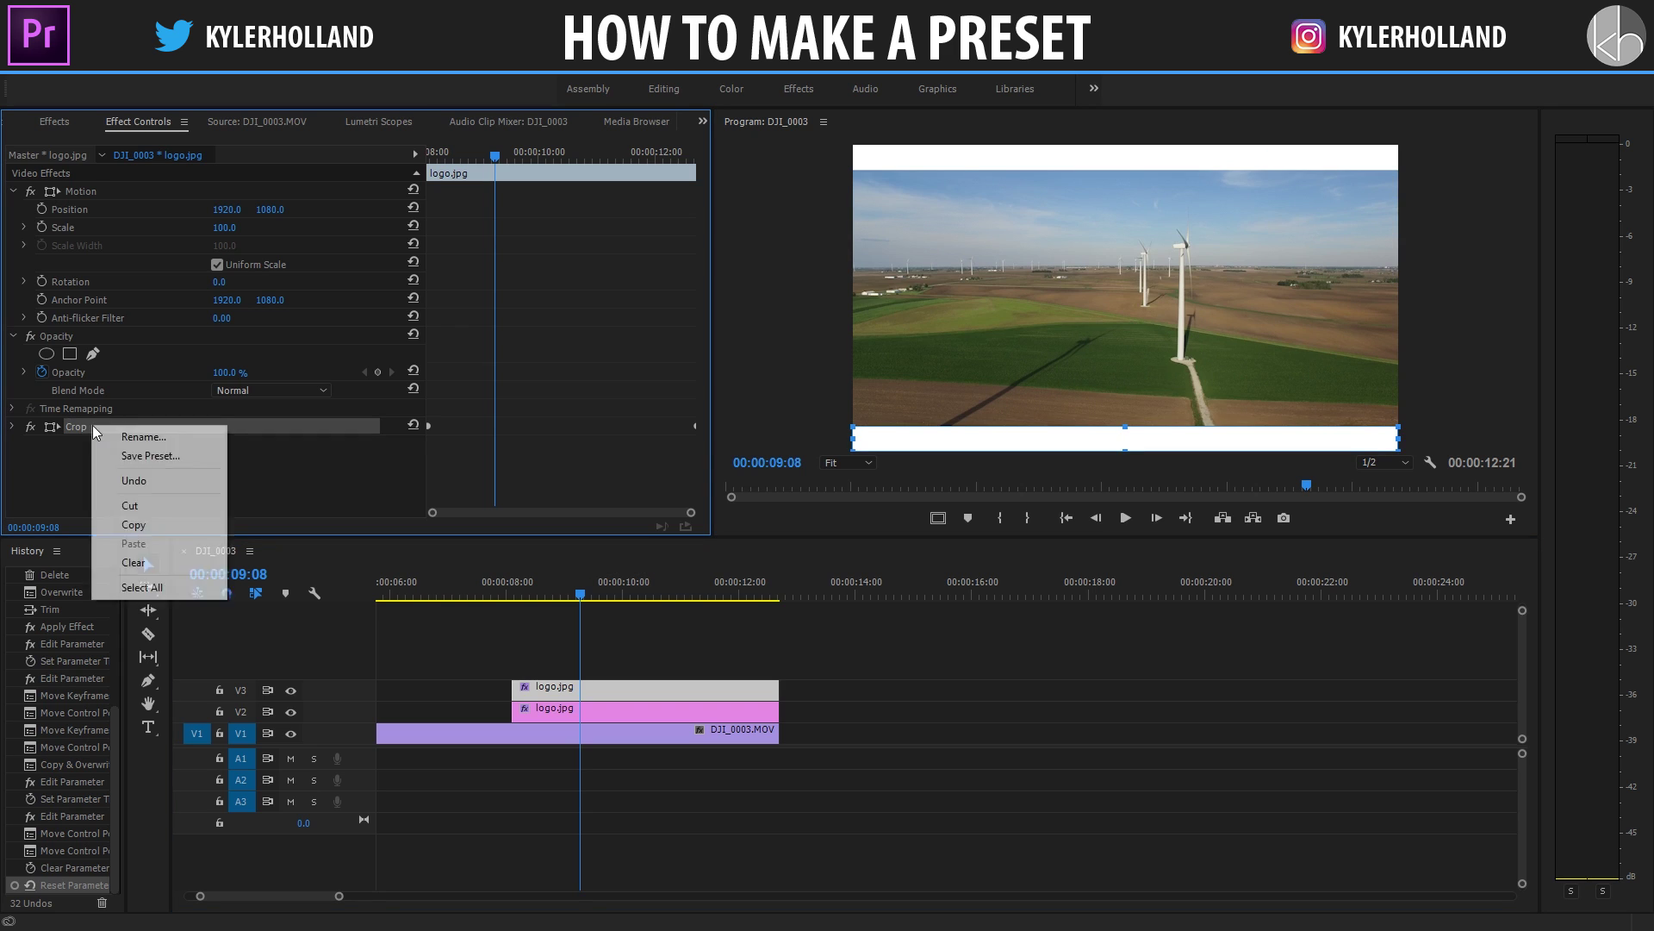
click(149, 455)
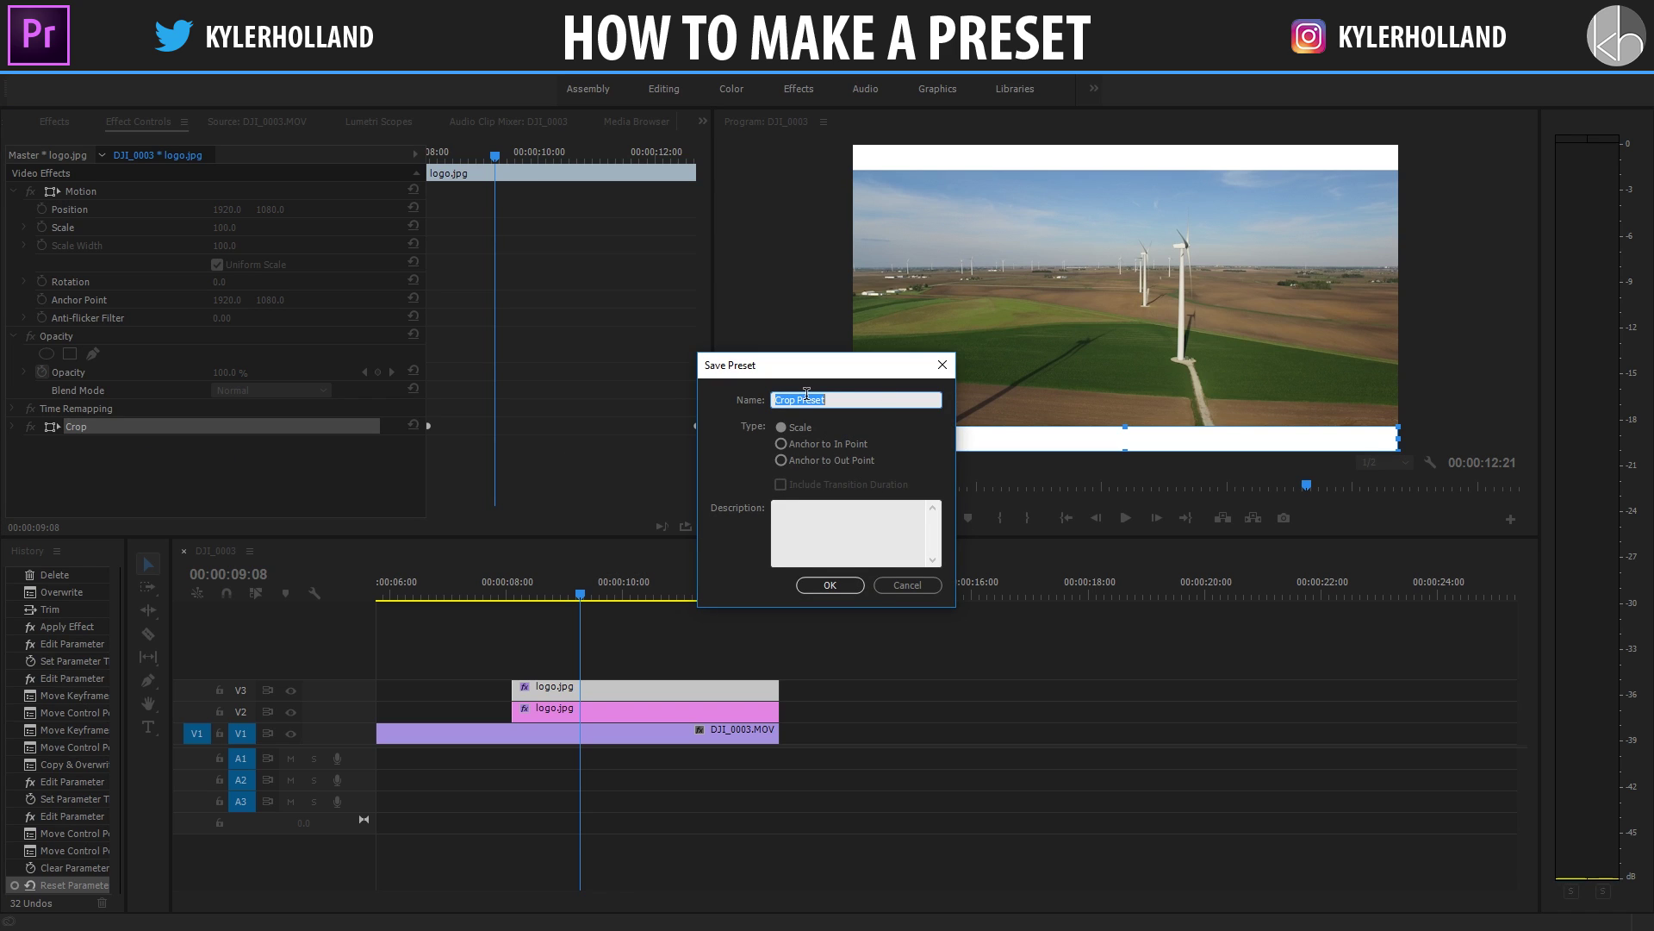
text(TOP Crop)
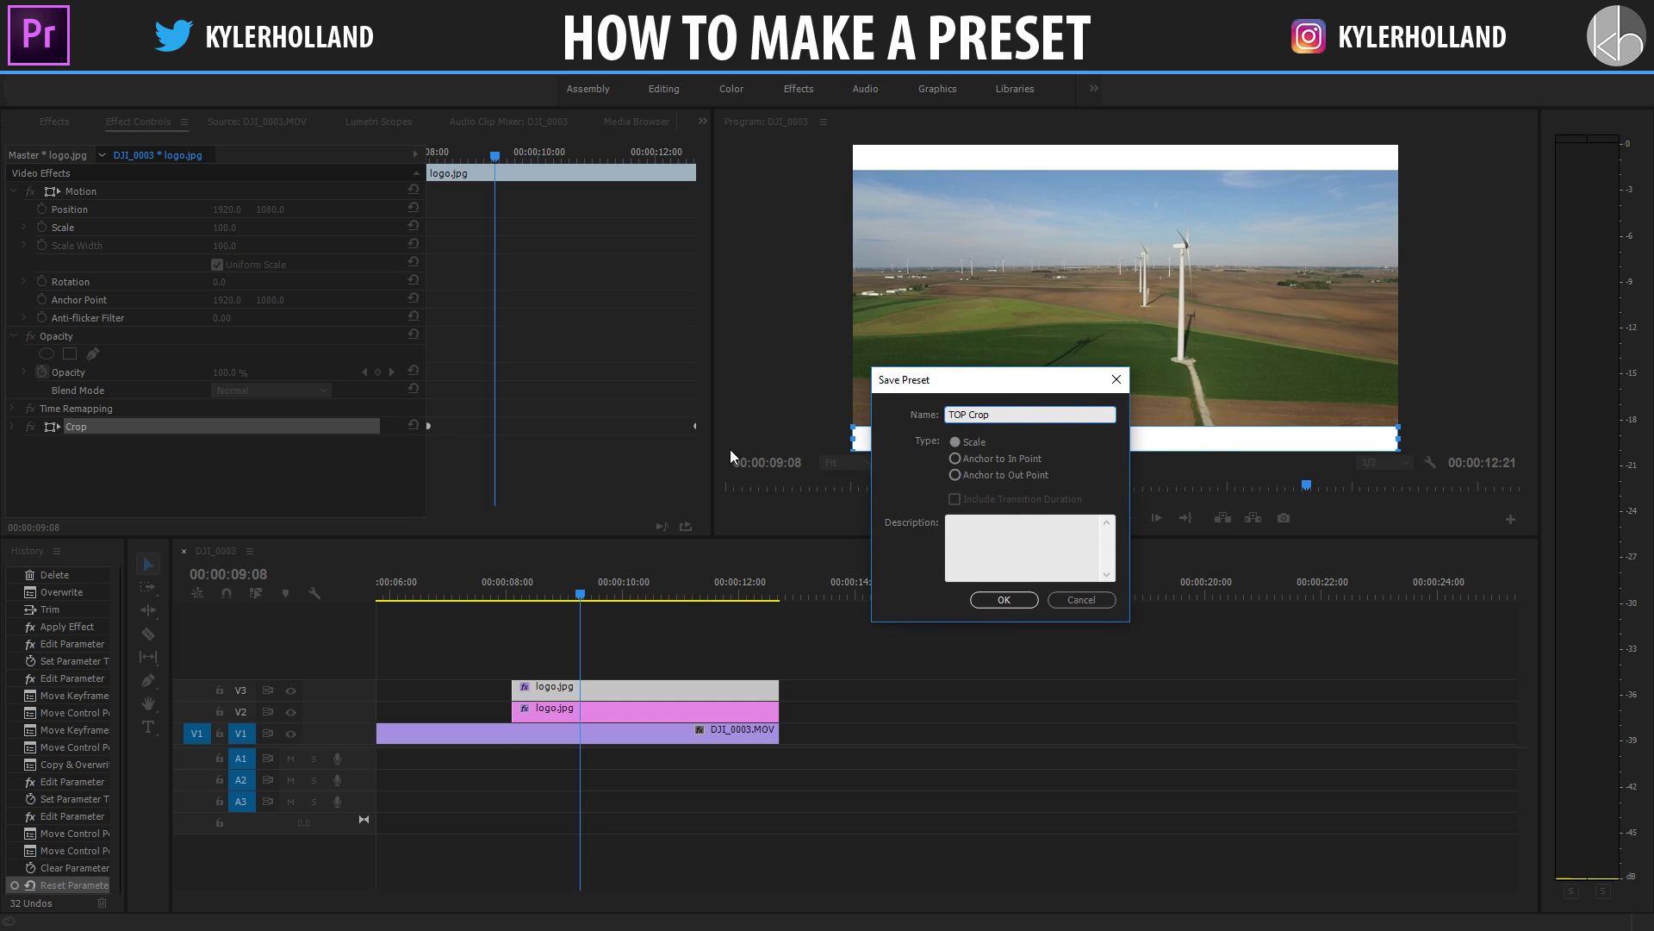
drag(1002, 376, 939, 388)
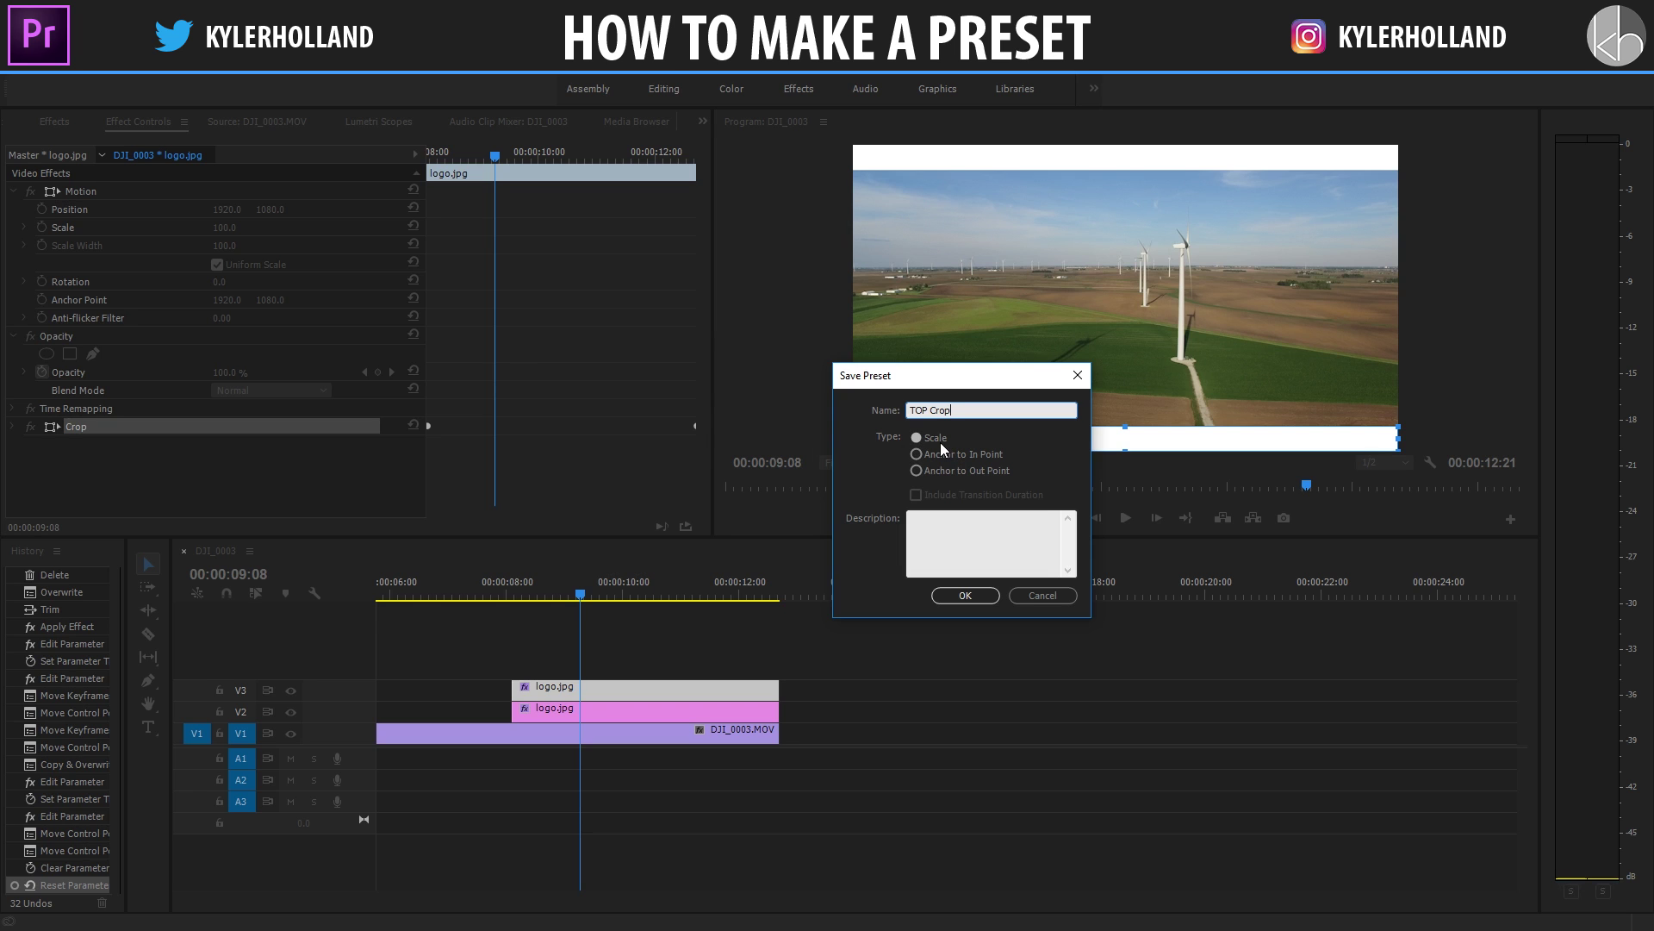
key(Return)
Step: Start saving the V3 copy's Crop effect as a second preset named BOT Crop
click(555, 700)
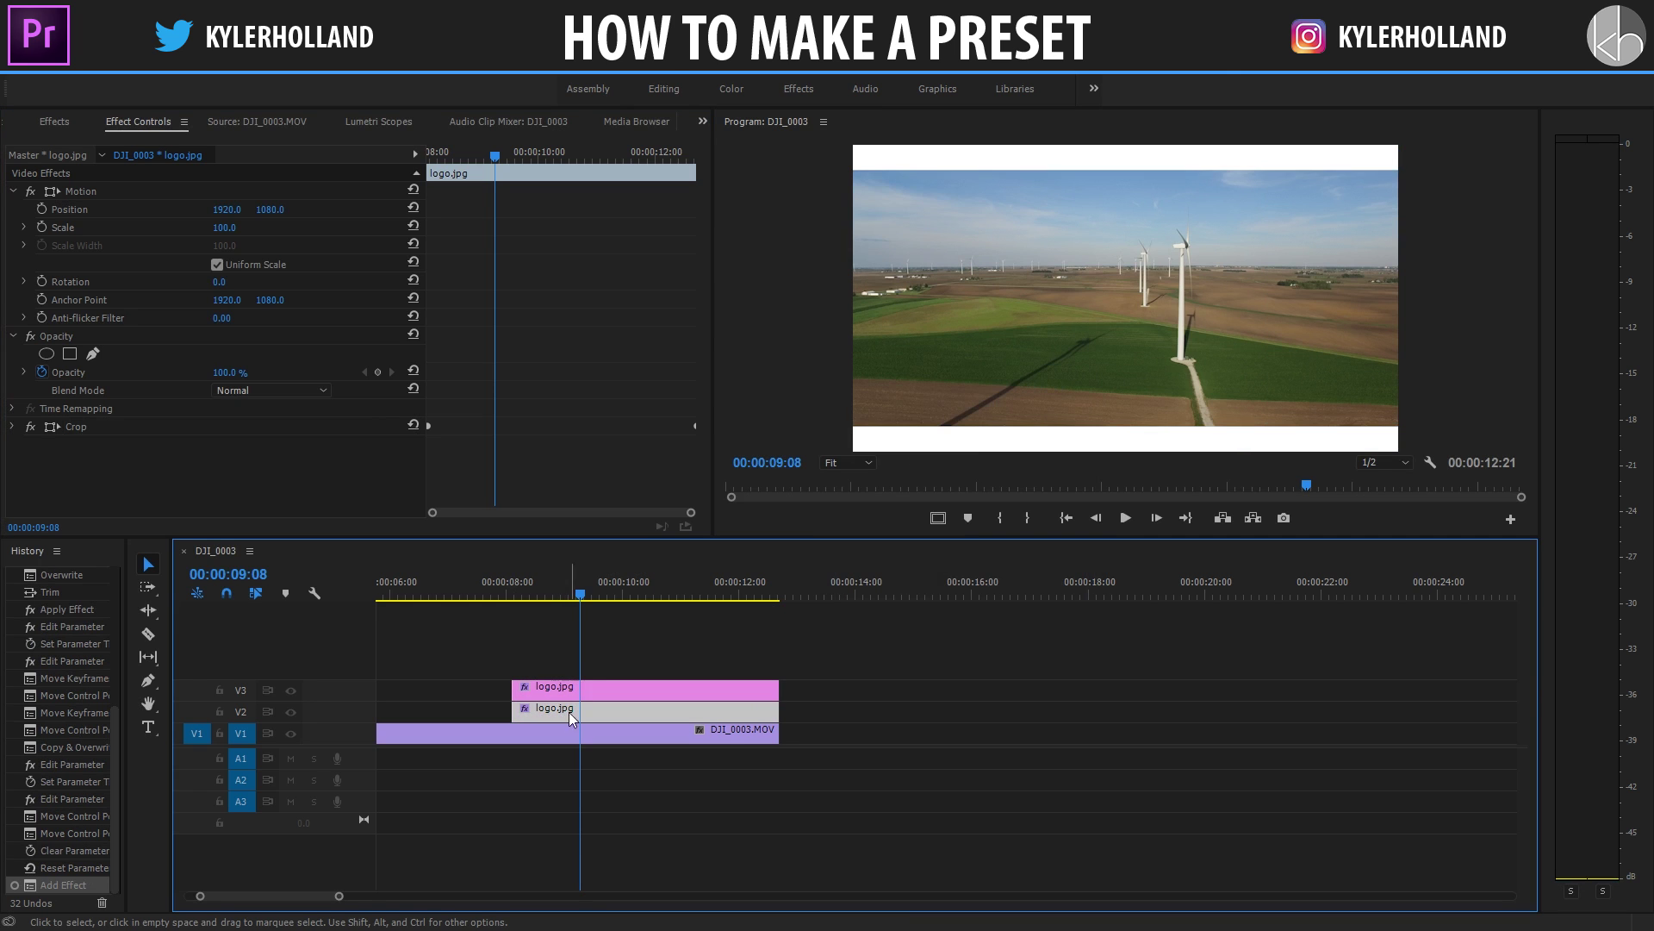
right_click(86, 424)
click(142, 455)
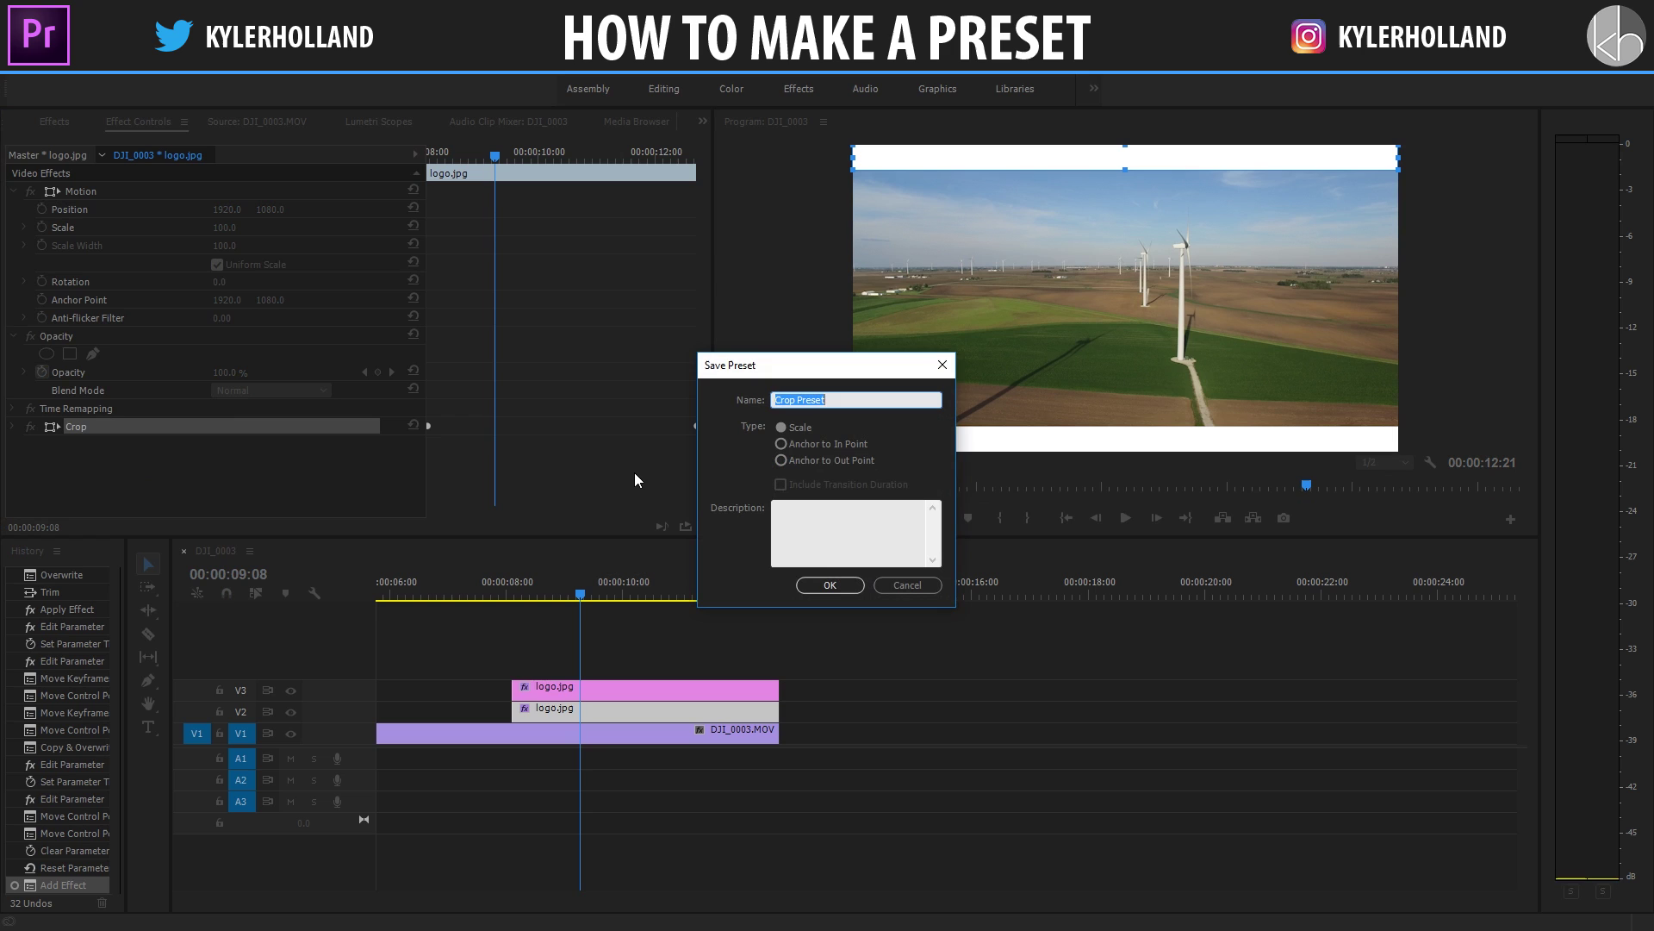
text(BT Crop)
Step: Save the BOT Crop preset and check both new crop presets in the Presets folder
key(Return)
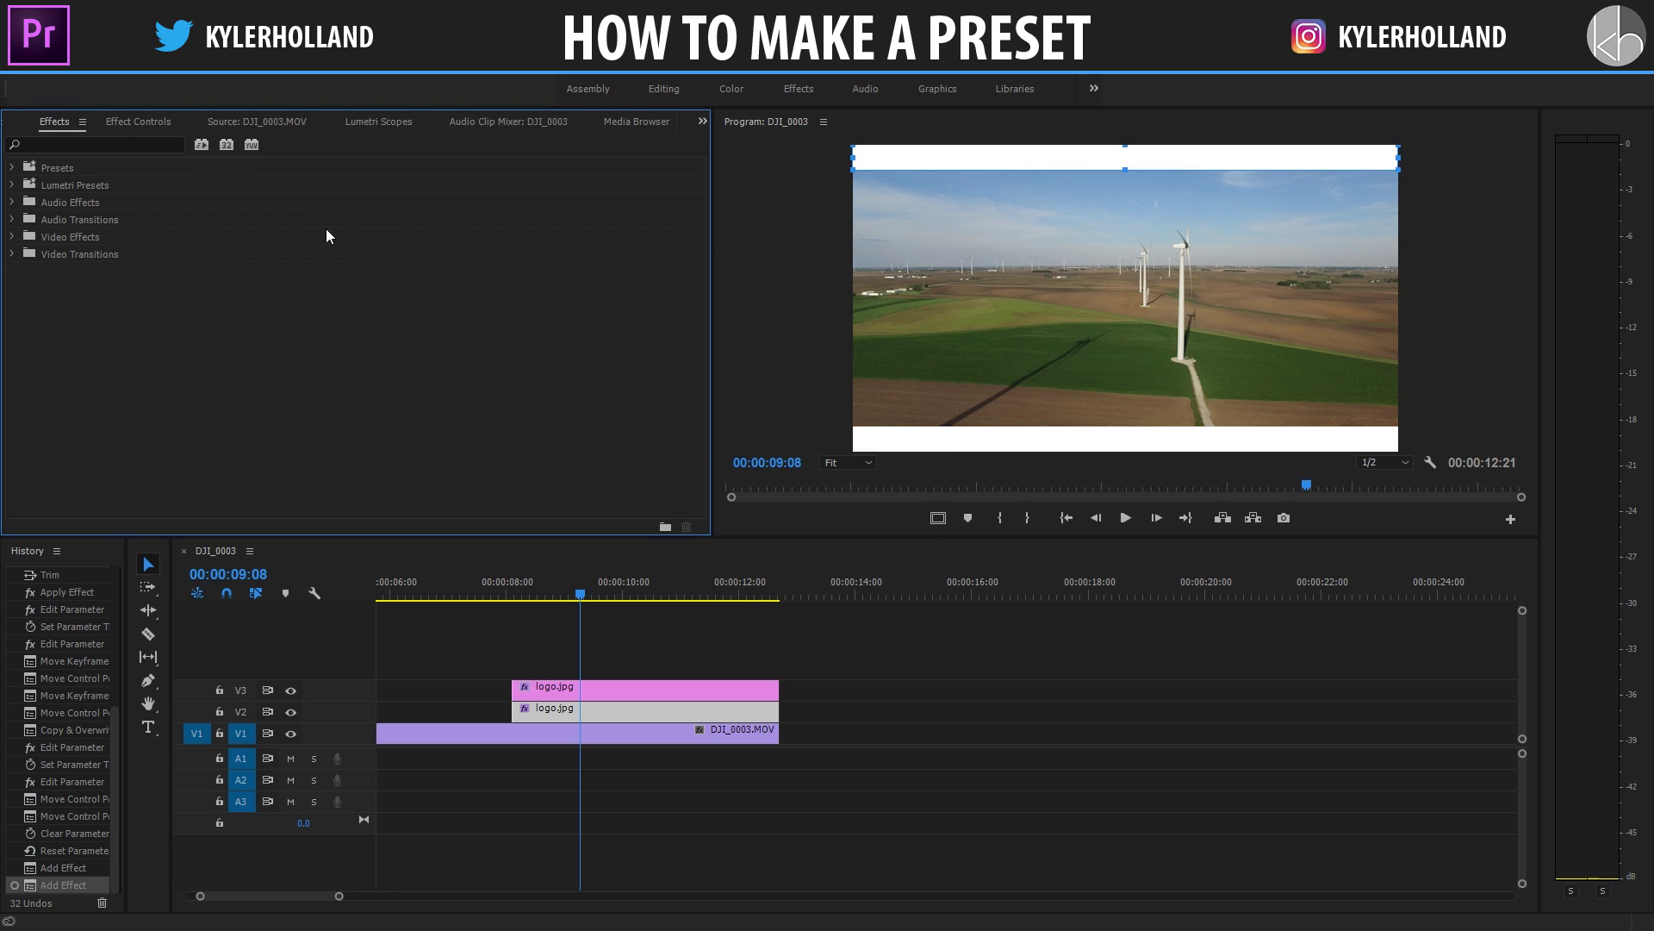
click(21, 165)
click(80, 179)
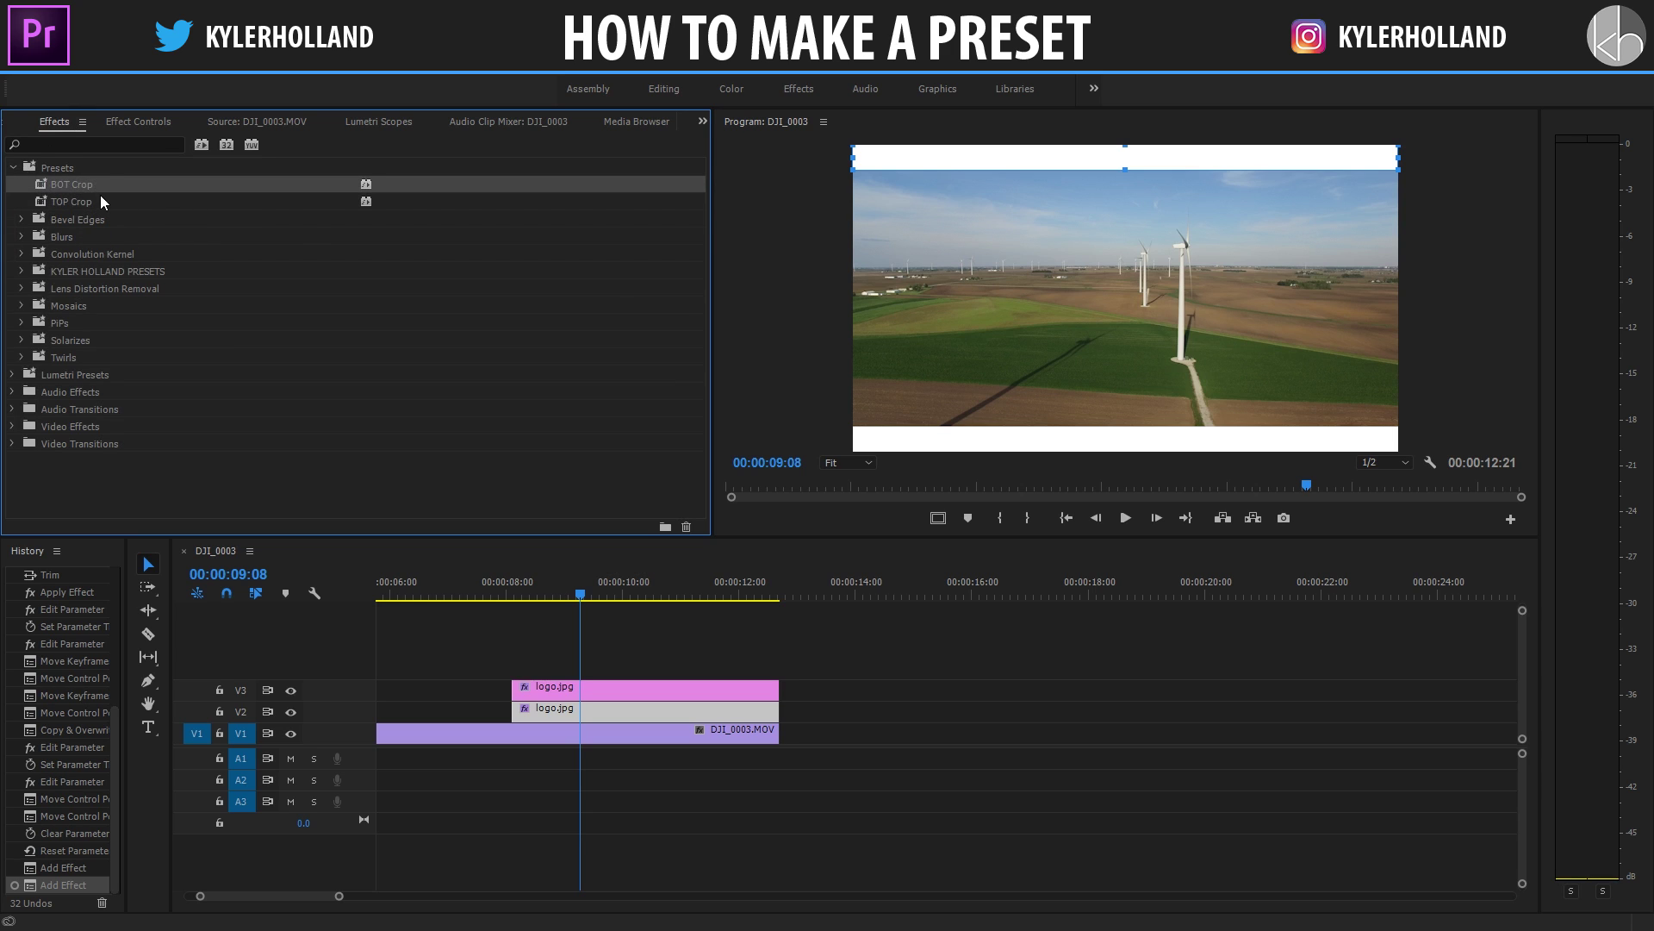
click(86, 202)
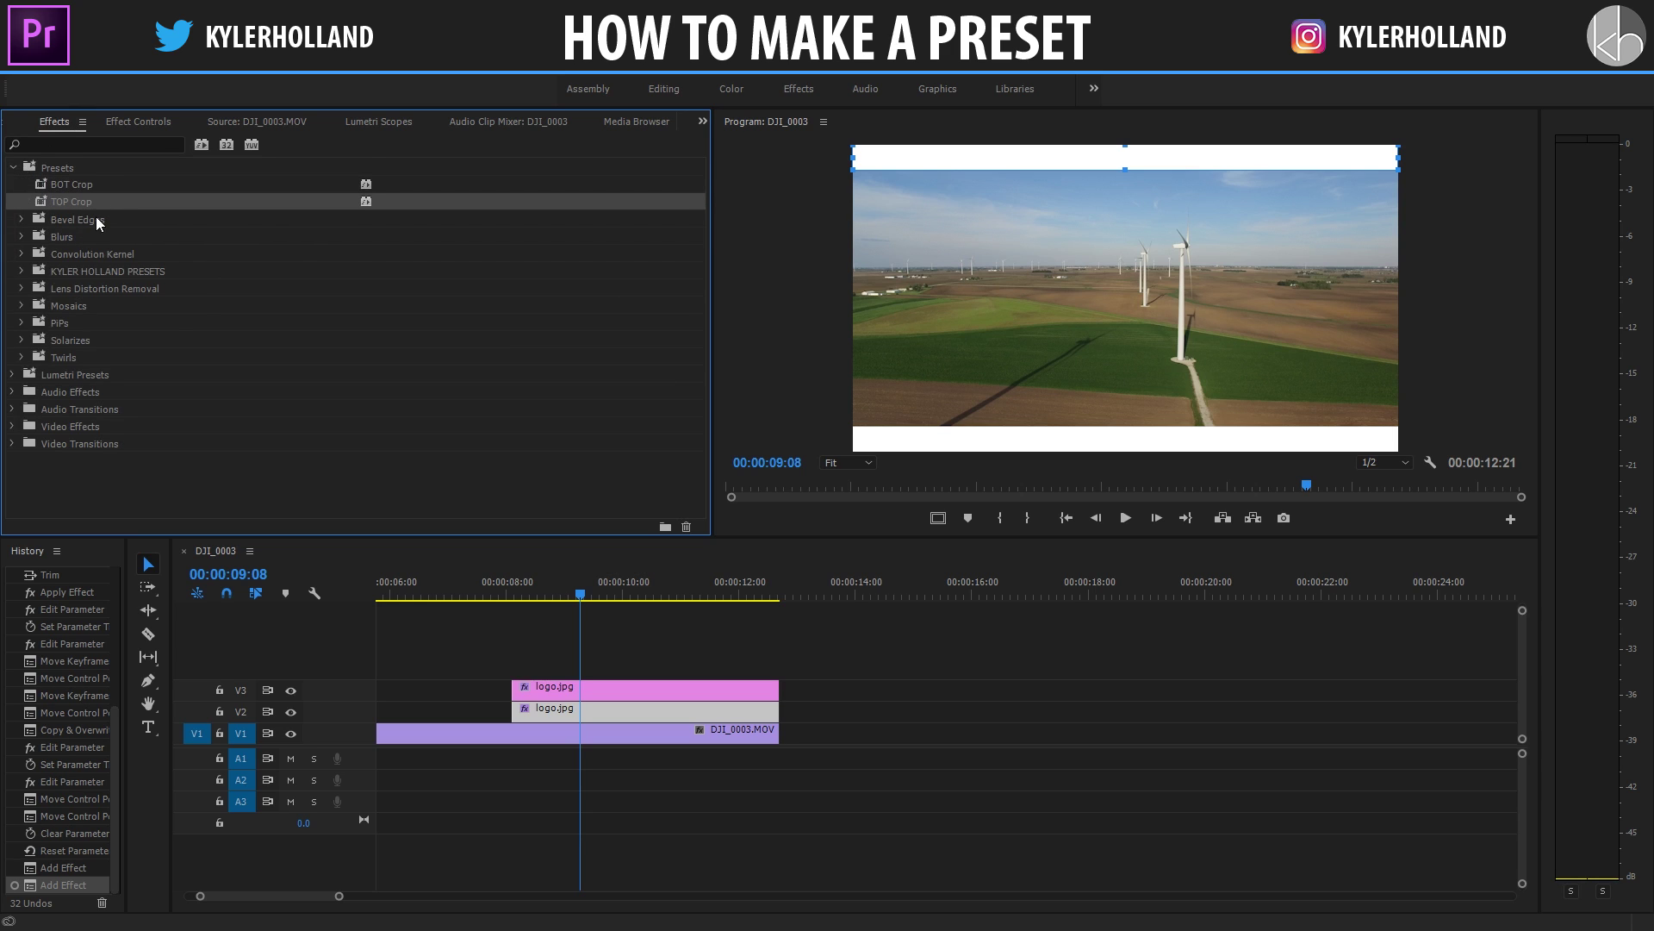
Step: Create a new presets bin named CROP Tools
click(53, 166)
right_click(54, 166)
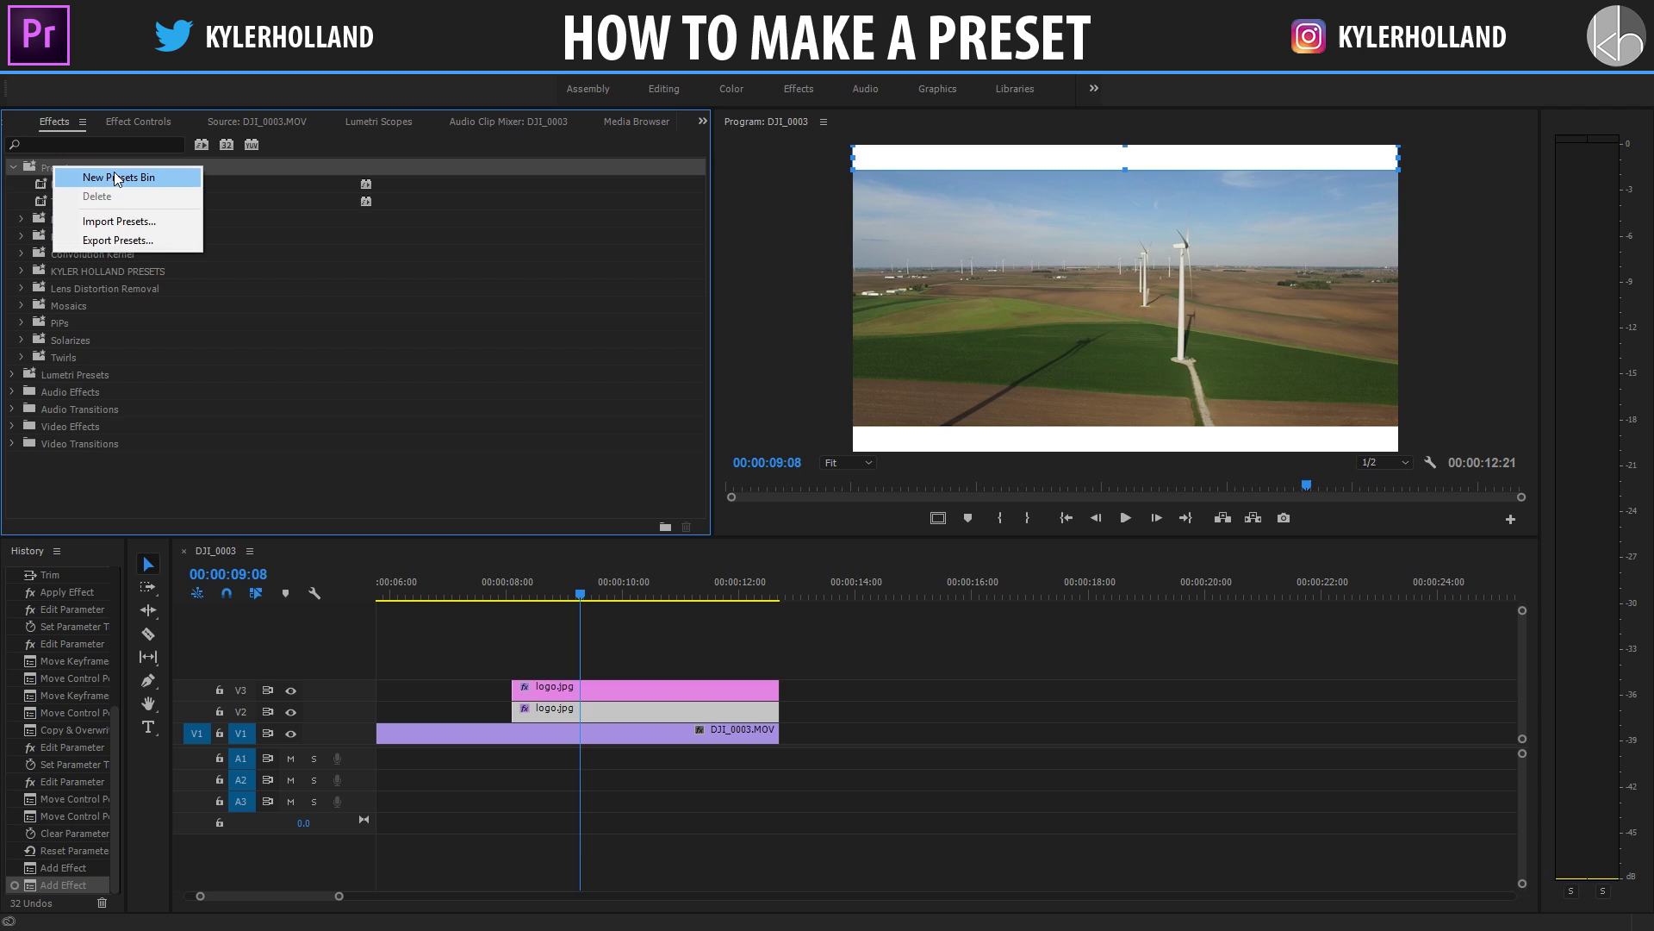
key(Escape)
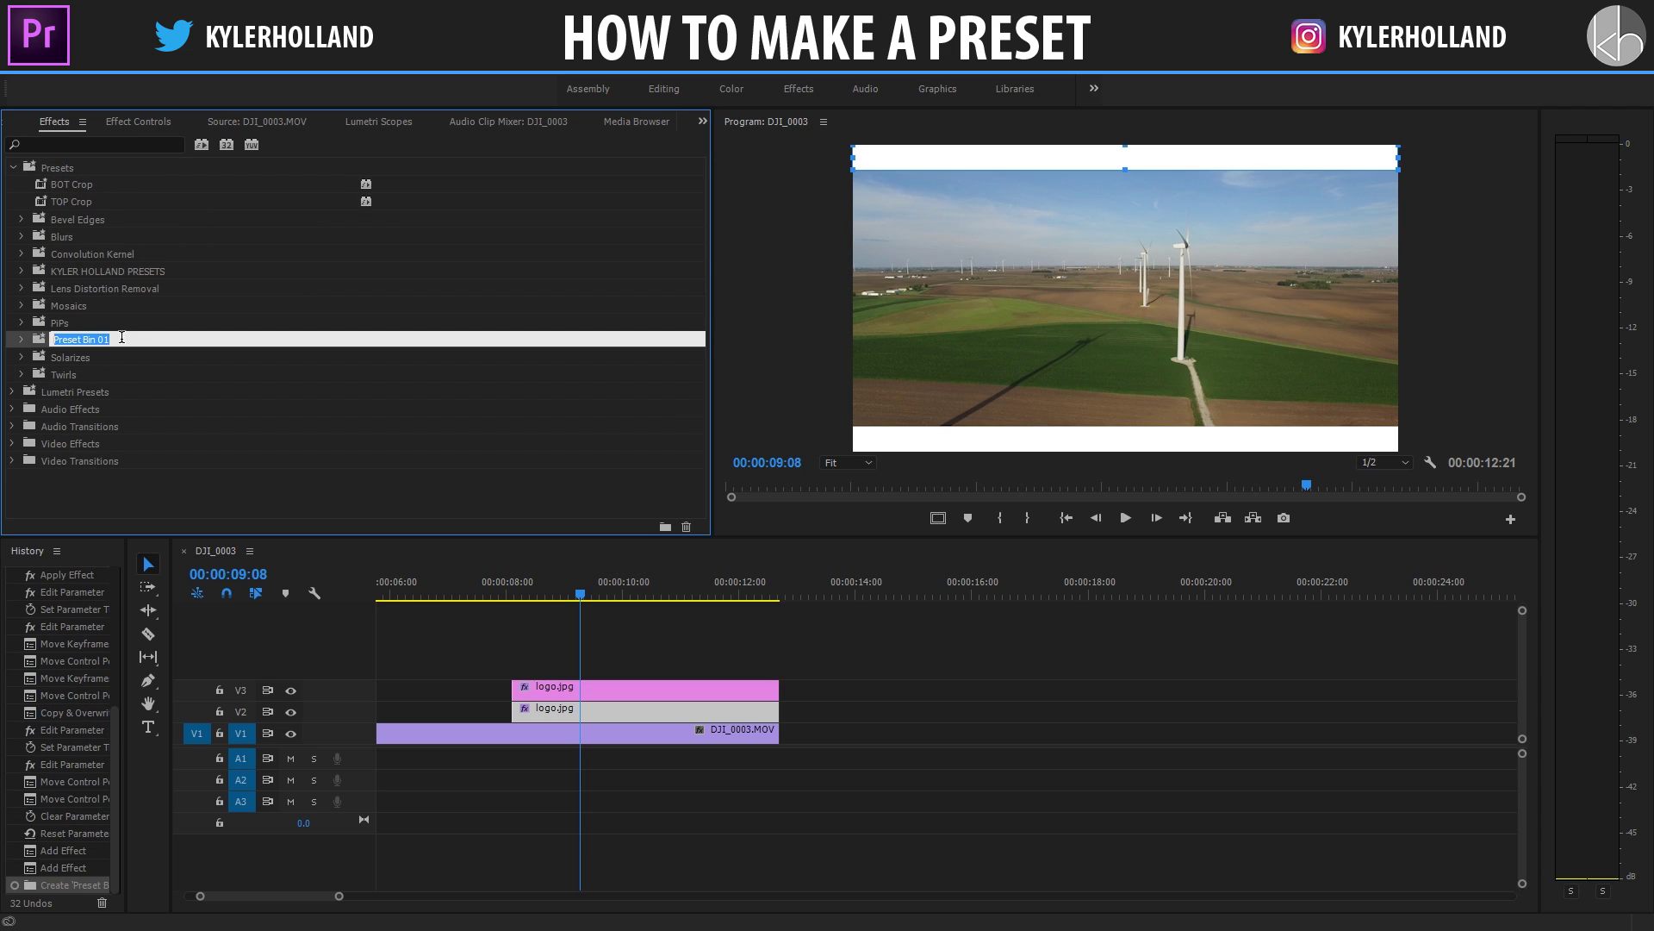
text(CROP Tools)
key(Return)
Step: Move the TOP Crop and BOT Crop presets into the CROP Tools bin
click(122, 205)
shift+click(80, 181)
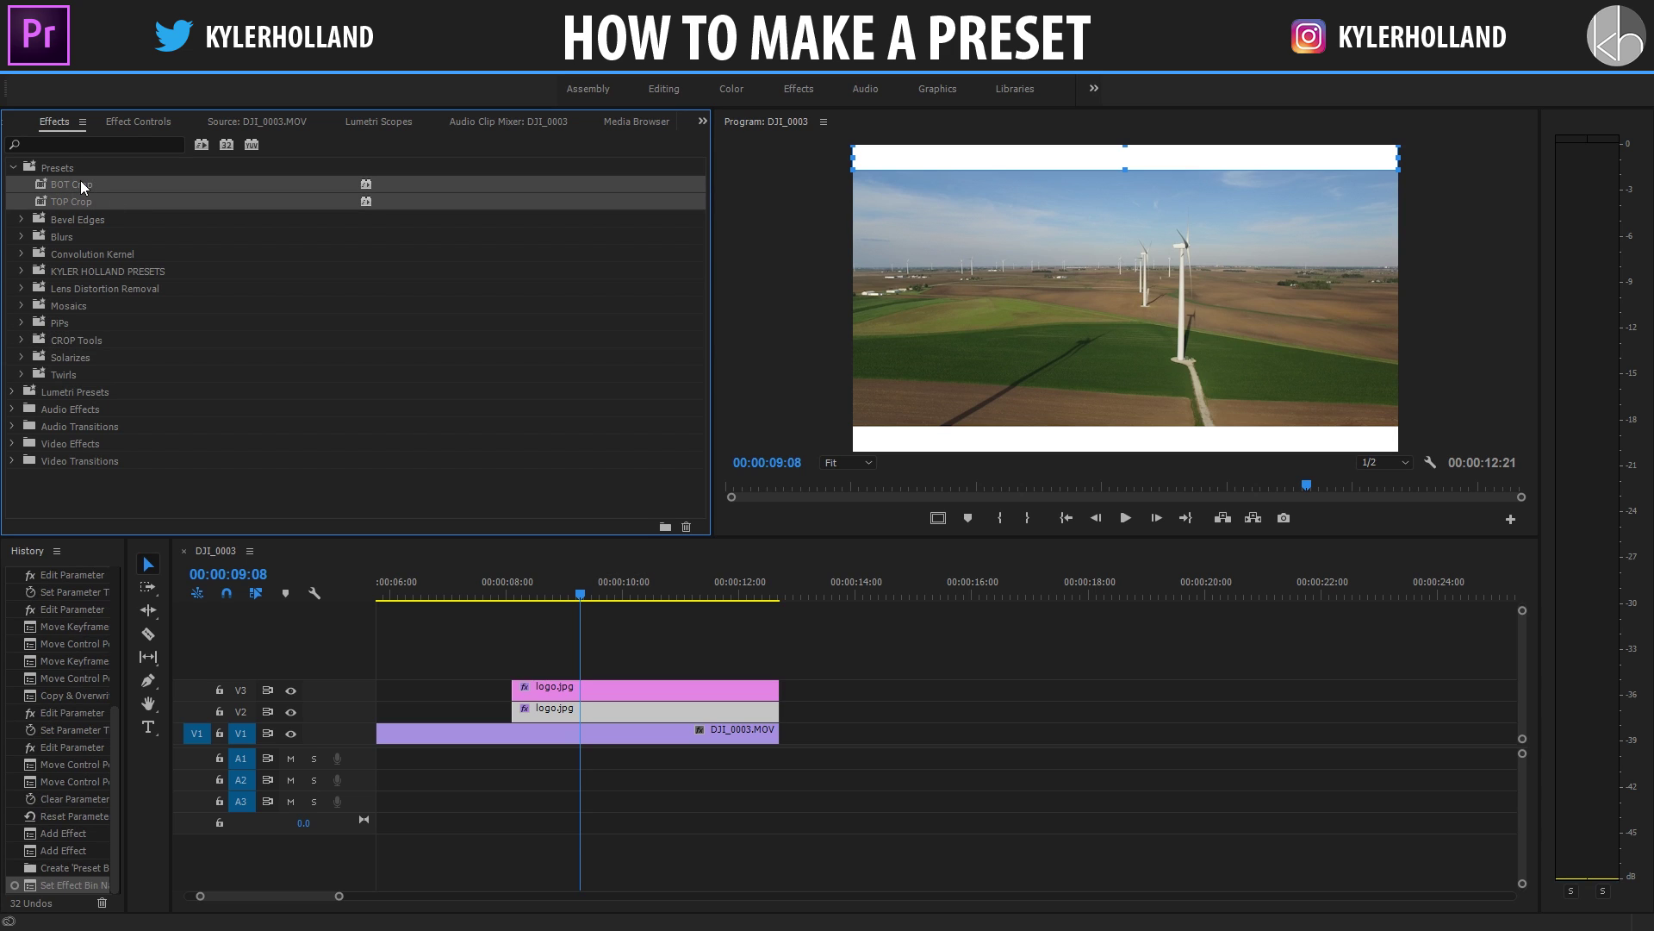
drag(74, 184, 37, 345)
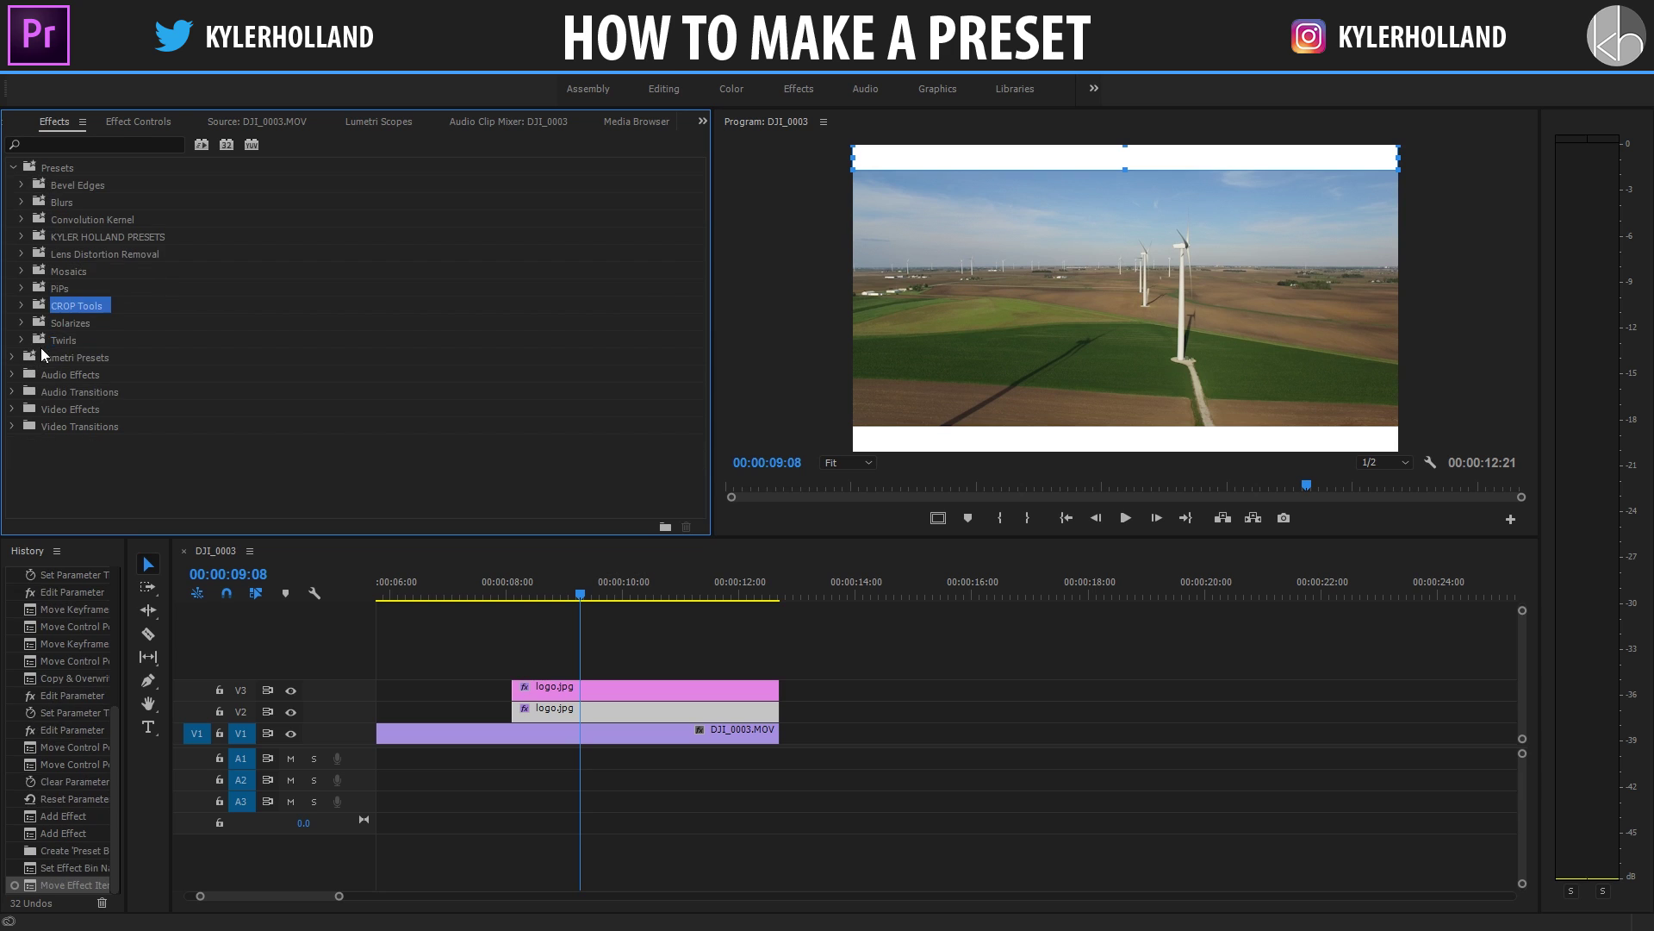
click(22, 306)
Step: Apply the BOT Crop preset to the logo.jpg clip on V3
click(656, 683)
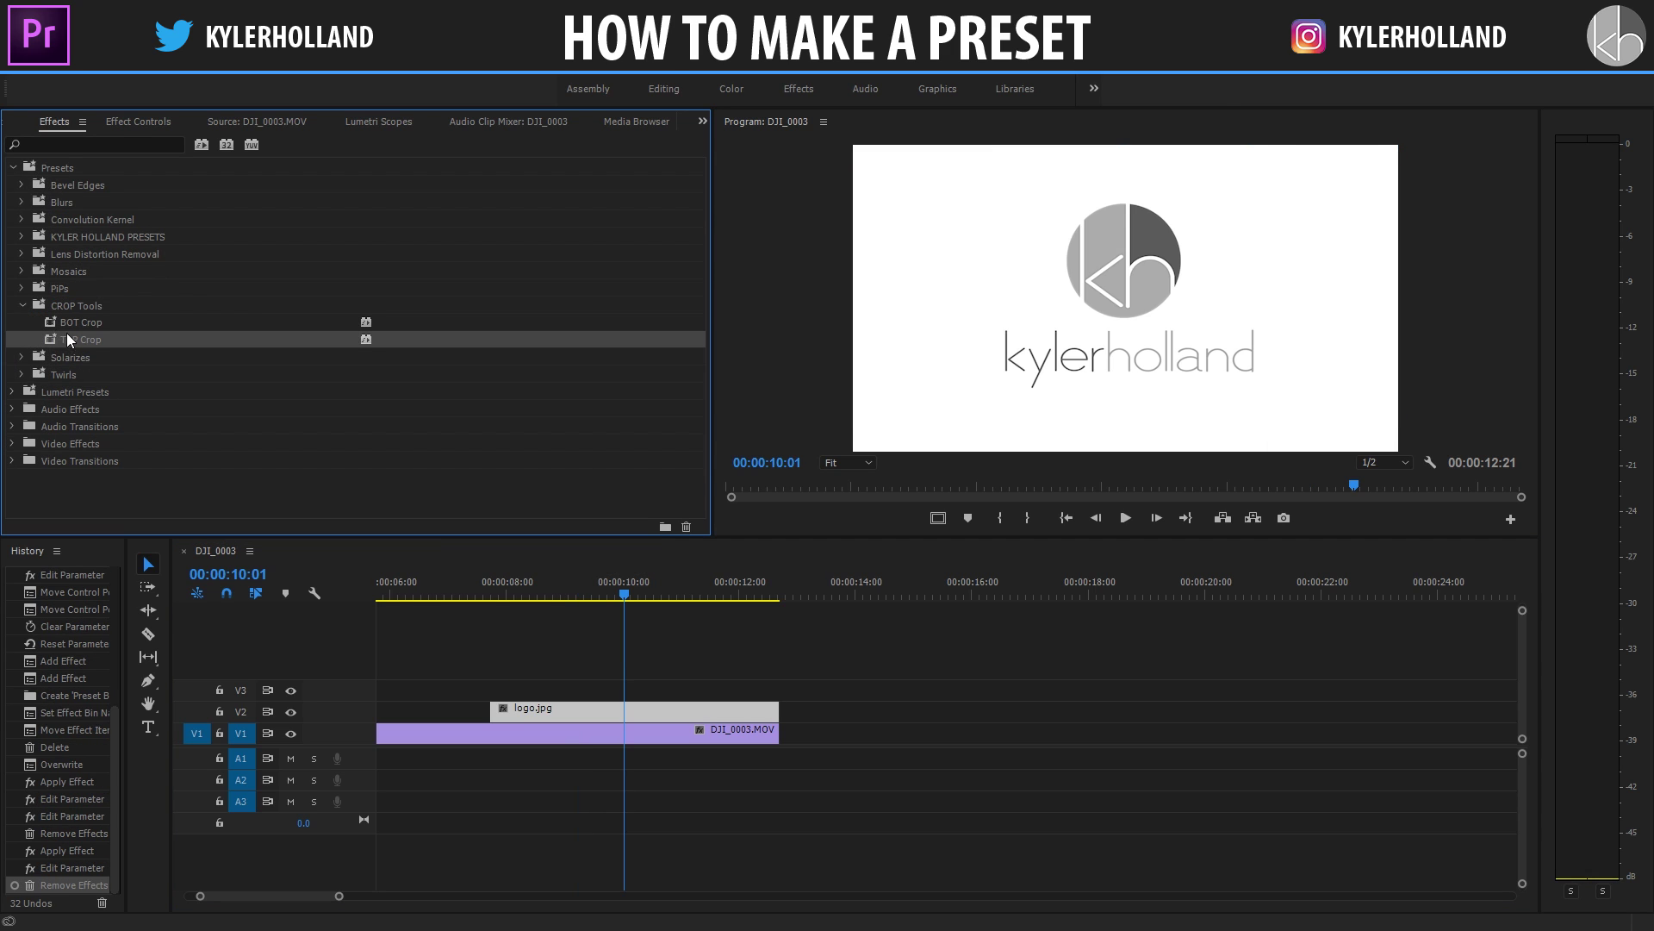
click(72, 324)
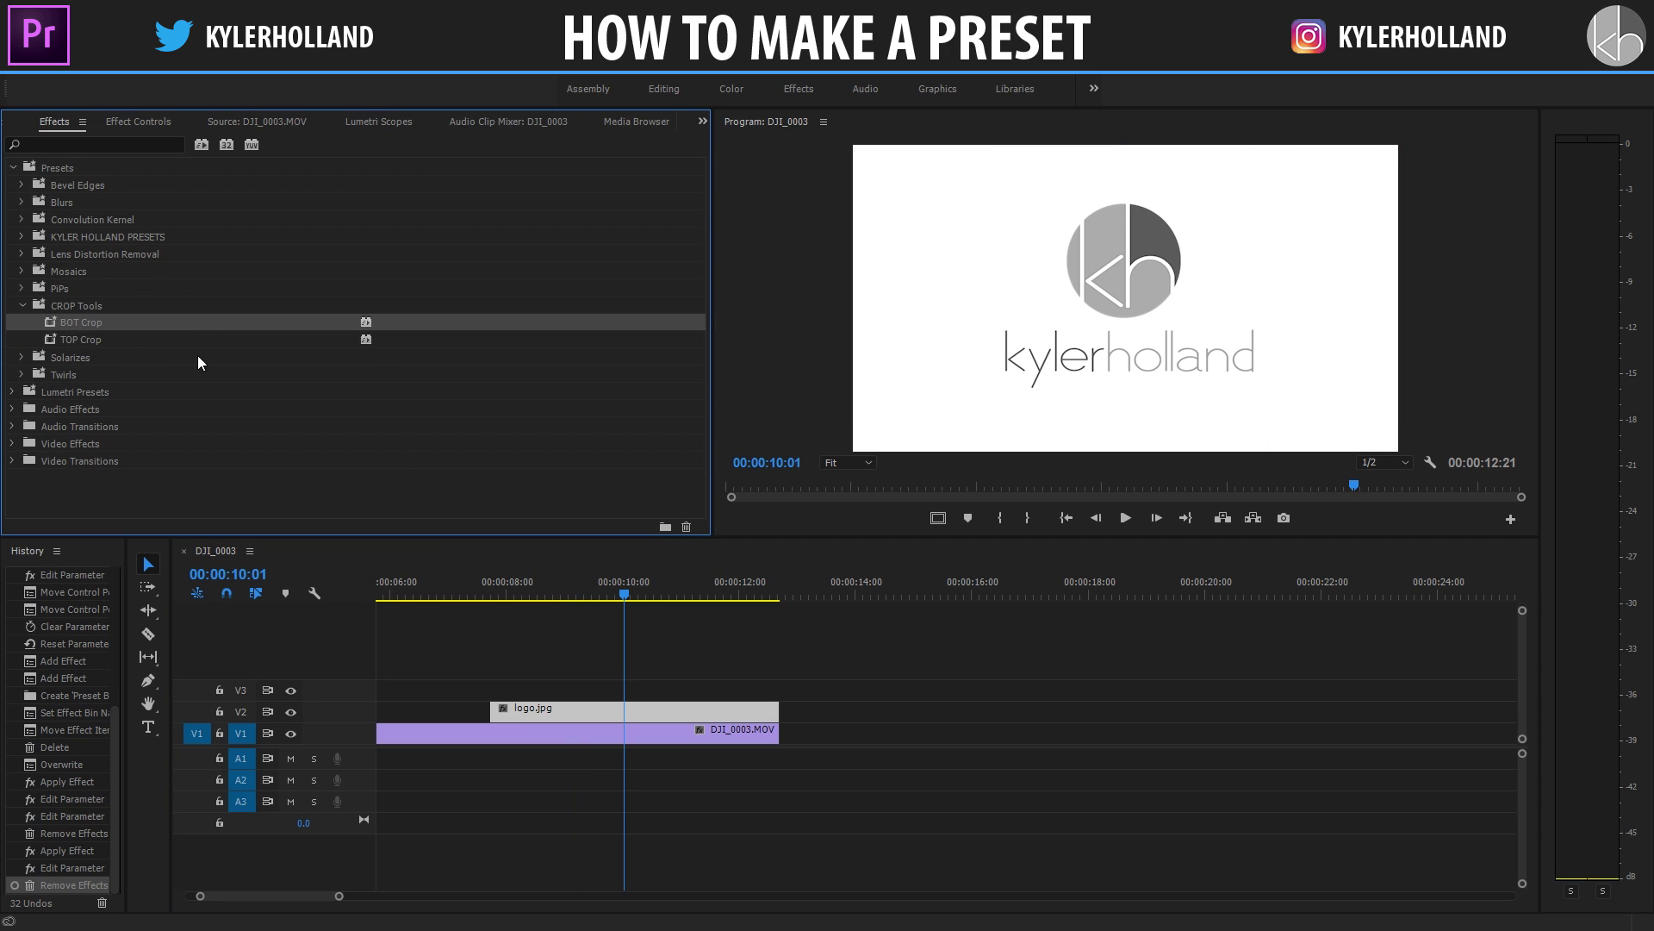
drag(87, 328, 563, 710)
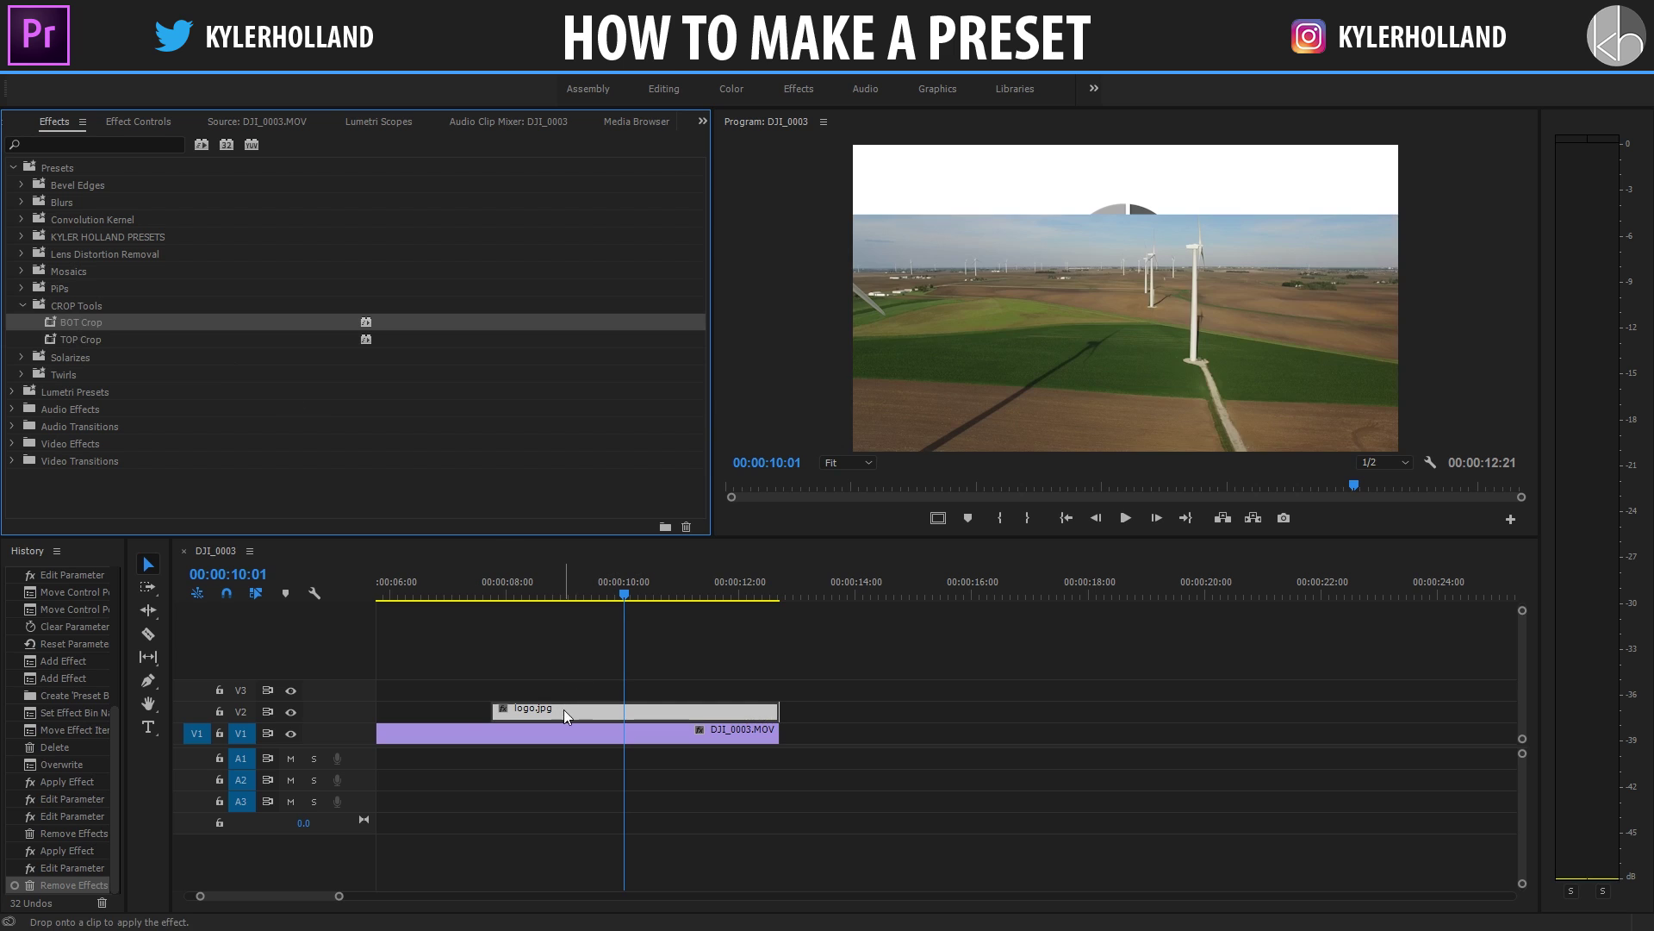
click(527, 586)
Step: Expand the Crop parameters in Effect Controls and scrub through the bottom-crop animation
click(143, 121)
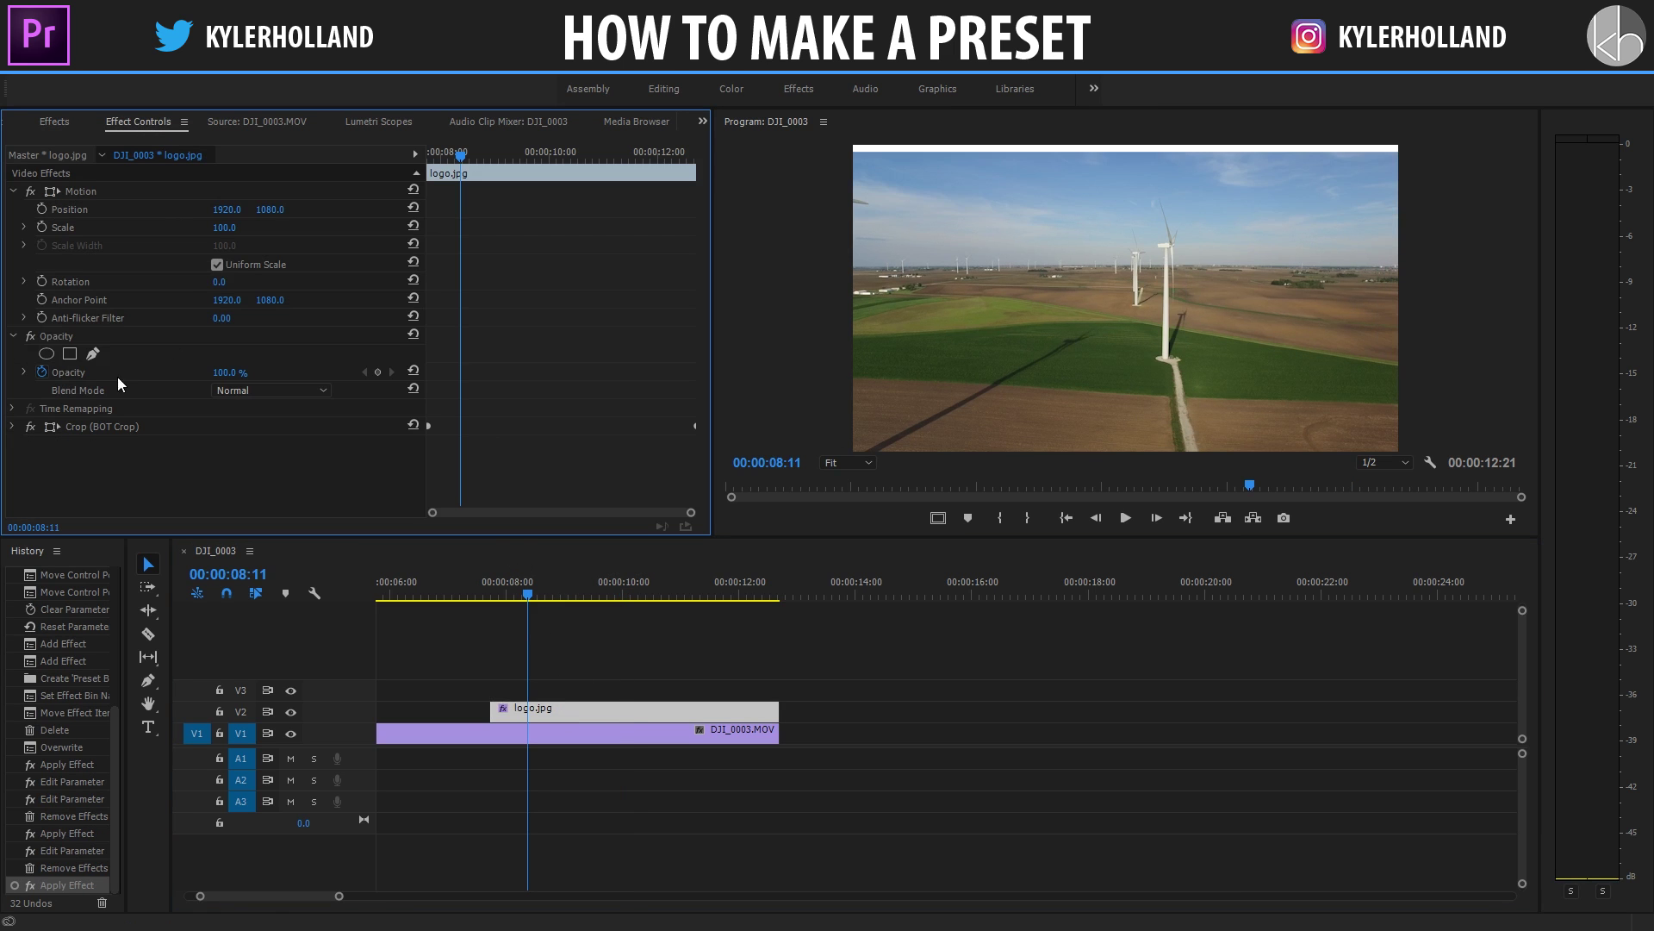
click(11, 426)
scroll(535, 375, down, 2)
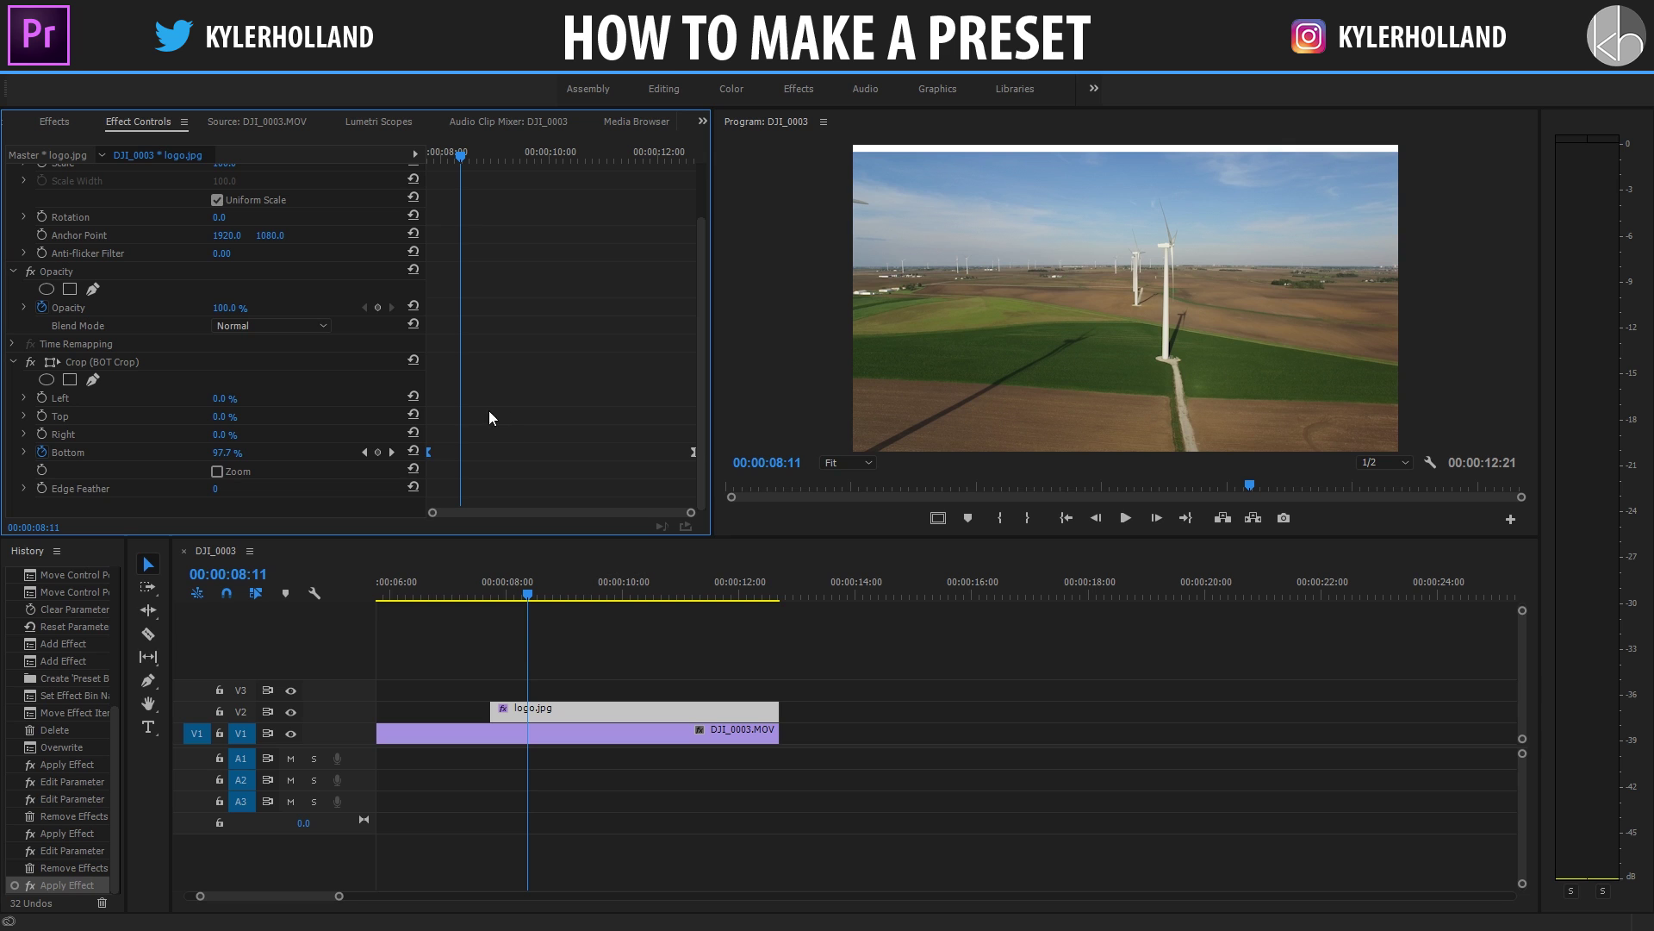
click(485, 593)
drag(485, 593, 604, 594)
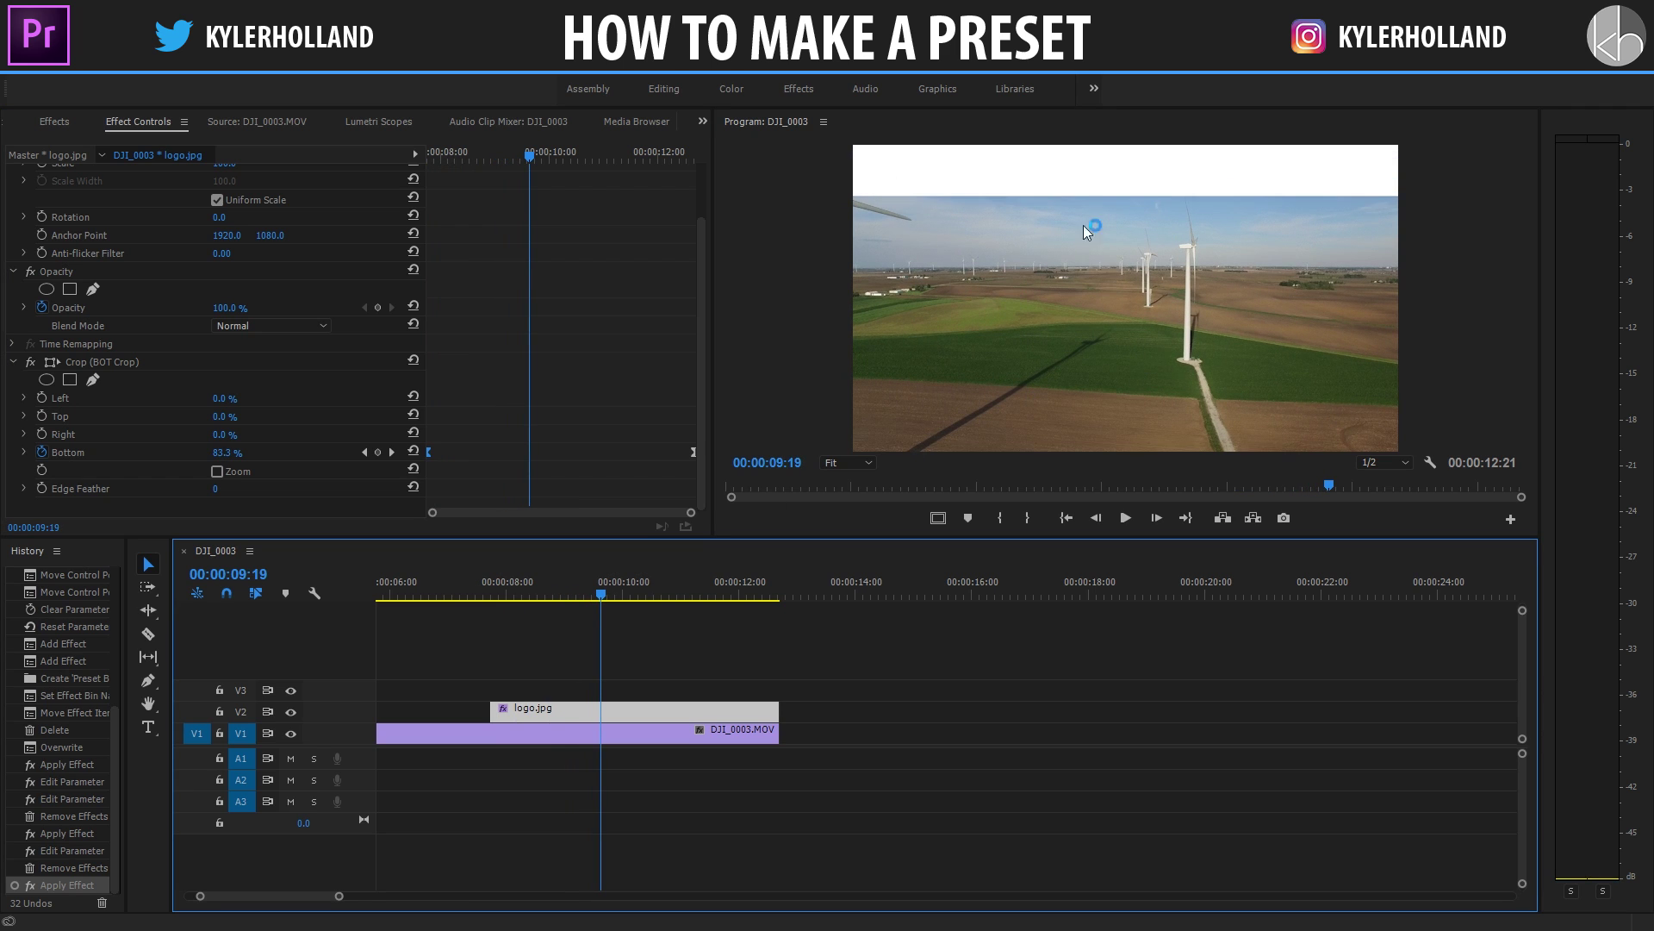
drag(603, 591, 618, 591)
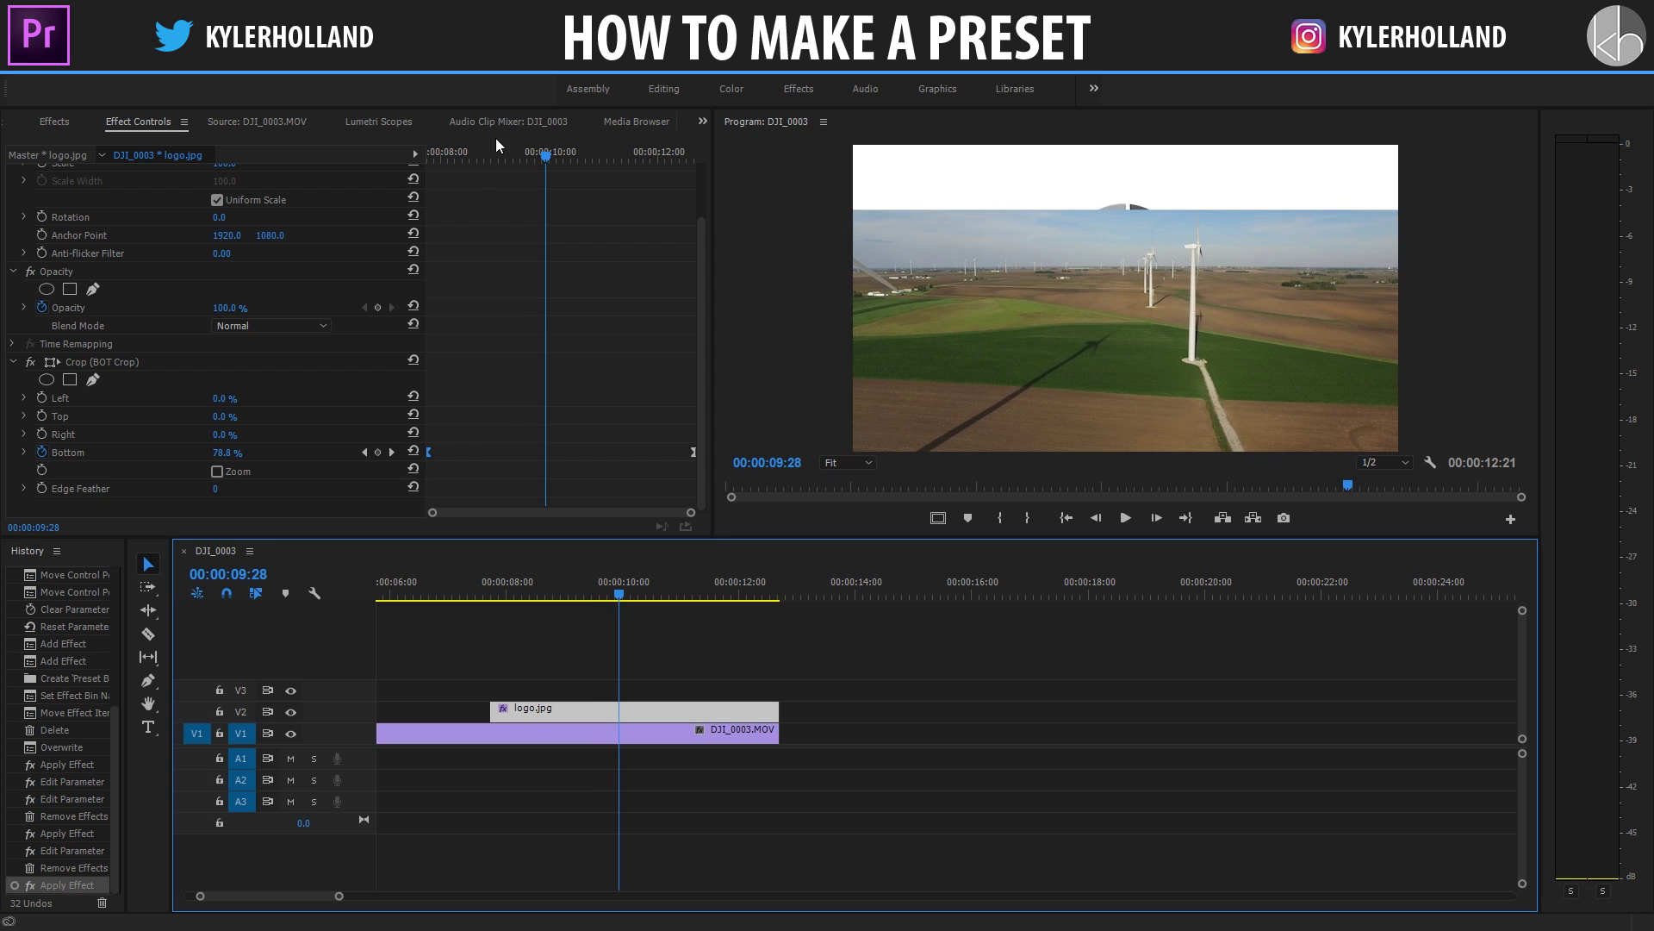
drag(496, 146, 430, 152)
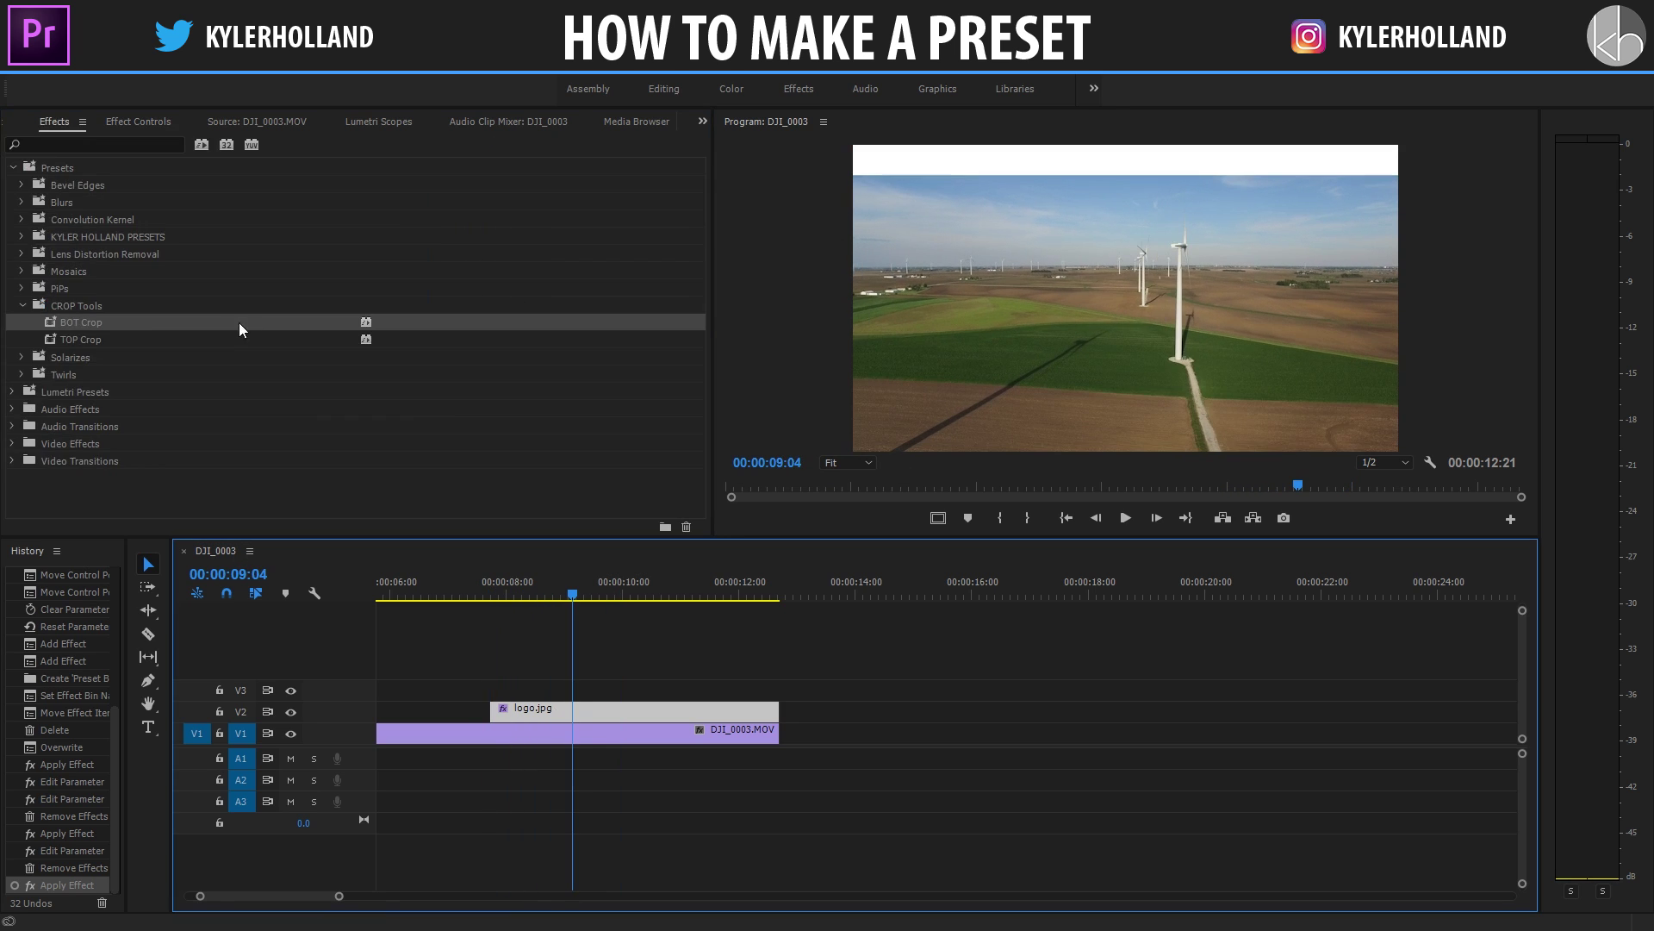
Step: Rename BOT Crop to 'Crop from TOP' and TOP Crop to 'Crop from BOT'
click(72, 327)
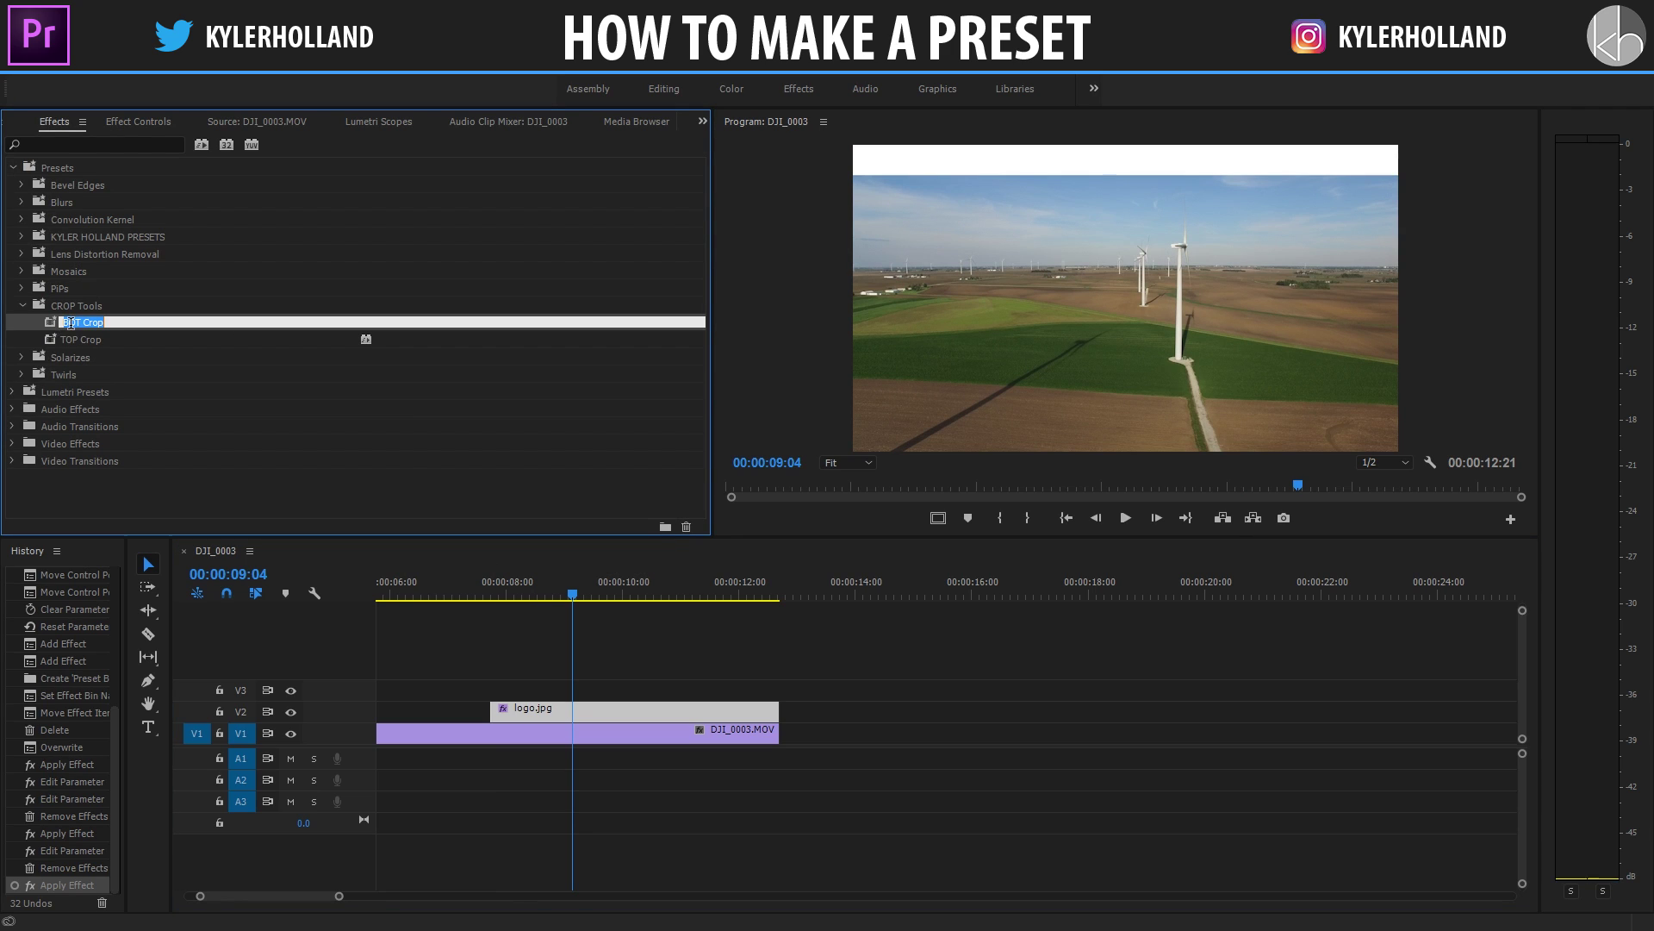
text(Crop fro)
key(Tab)
text(Crop from )
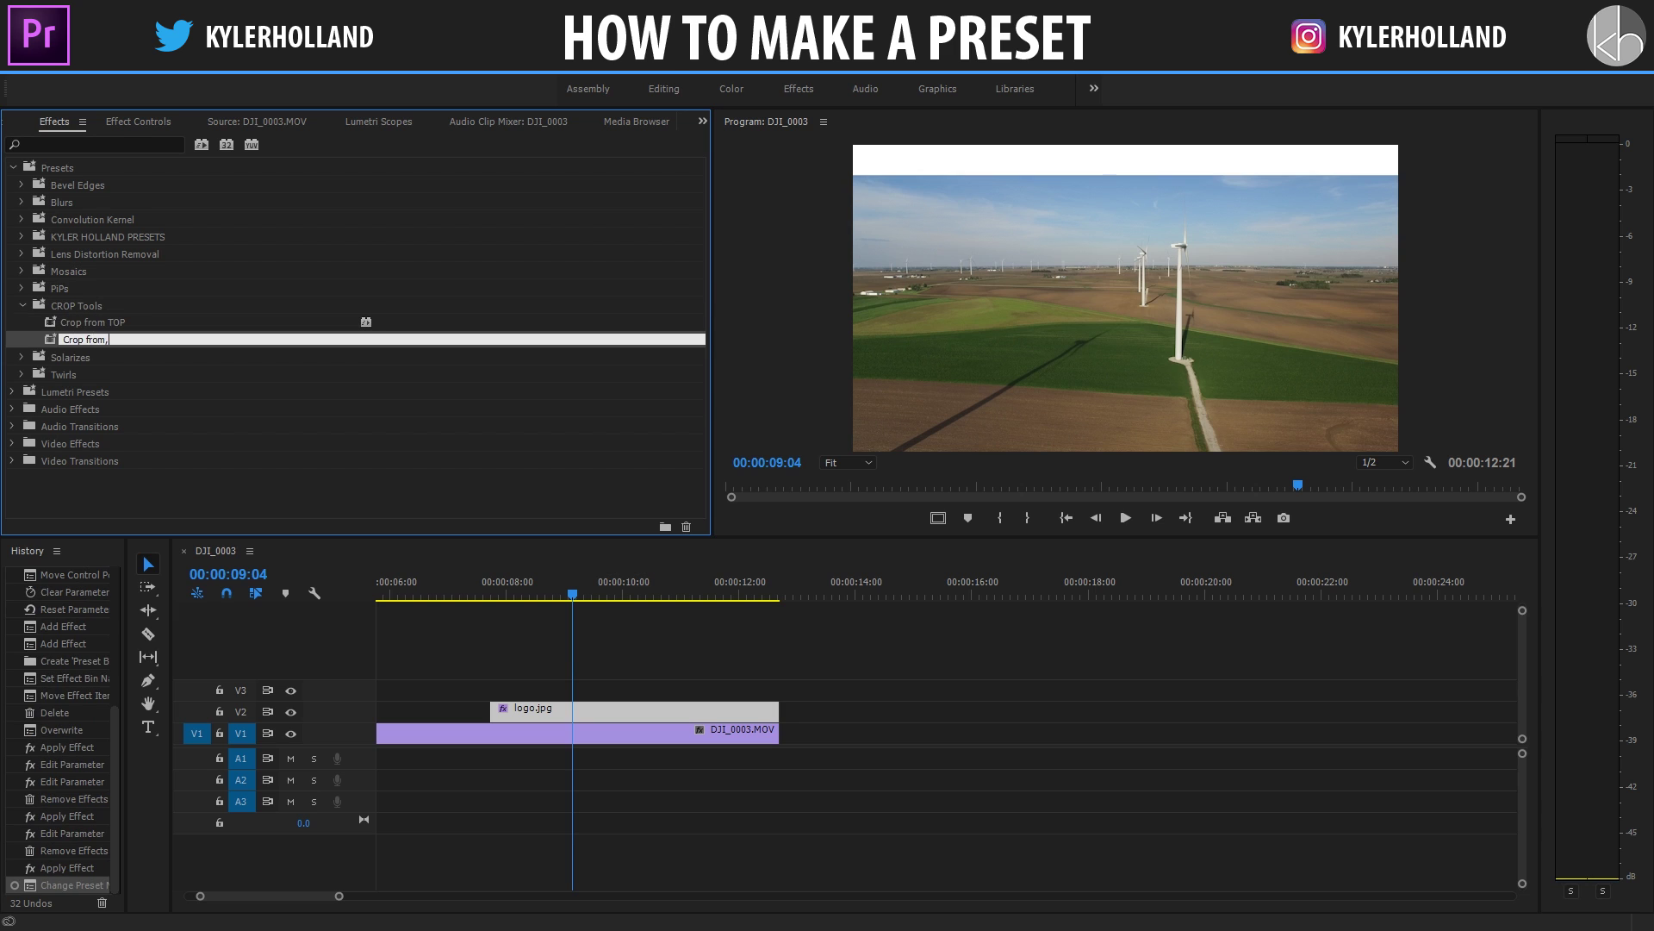
text(BOT)
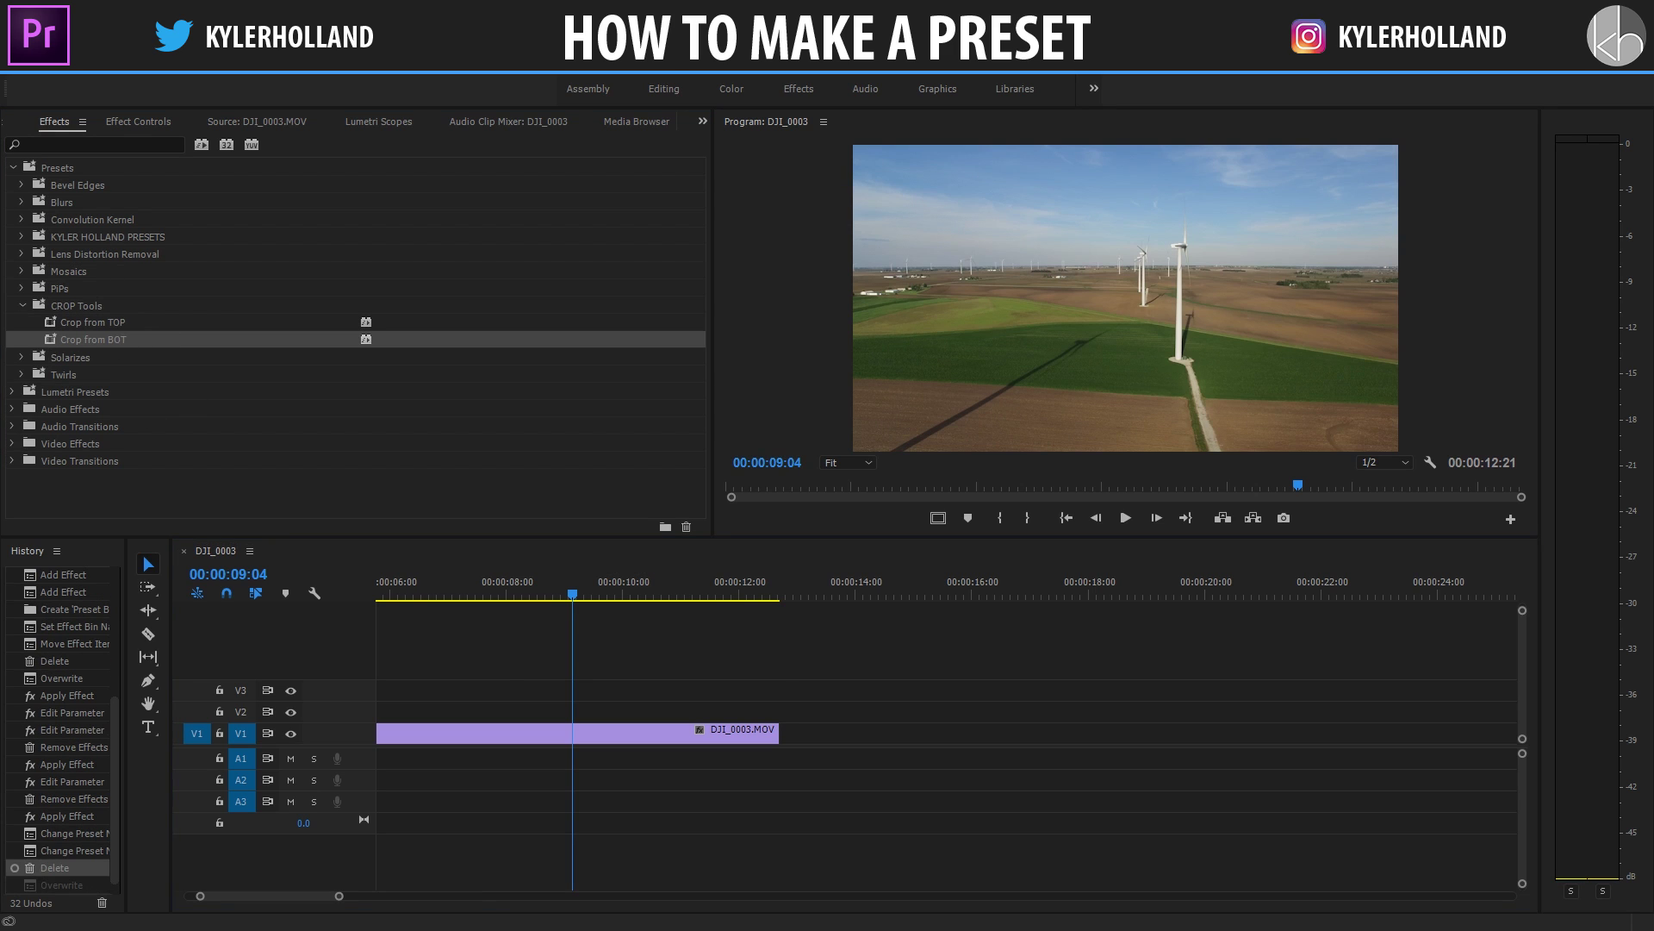
Step: Stack logo.jpg on V2 and V3, apply Crop from TOP to the V3 copy, and preview
drag(569, 905, 551, 692)
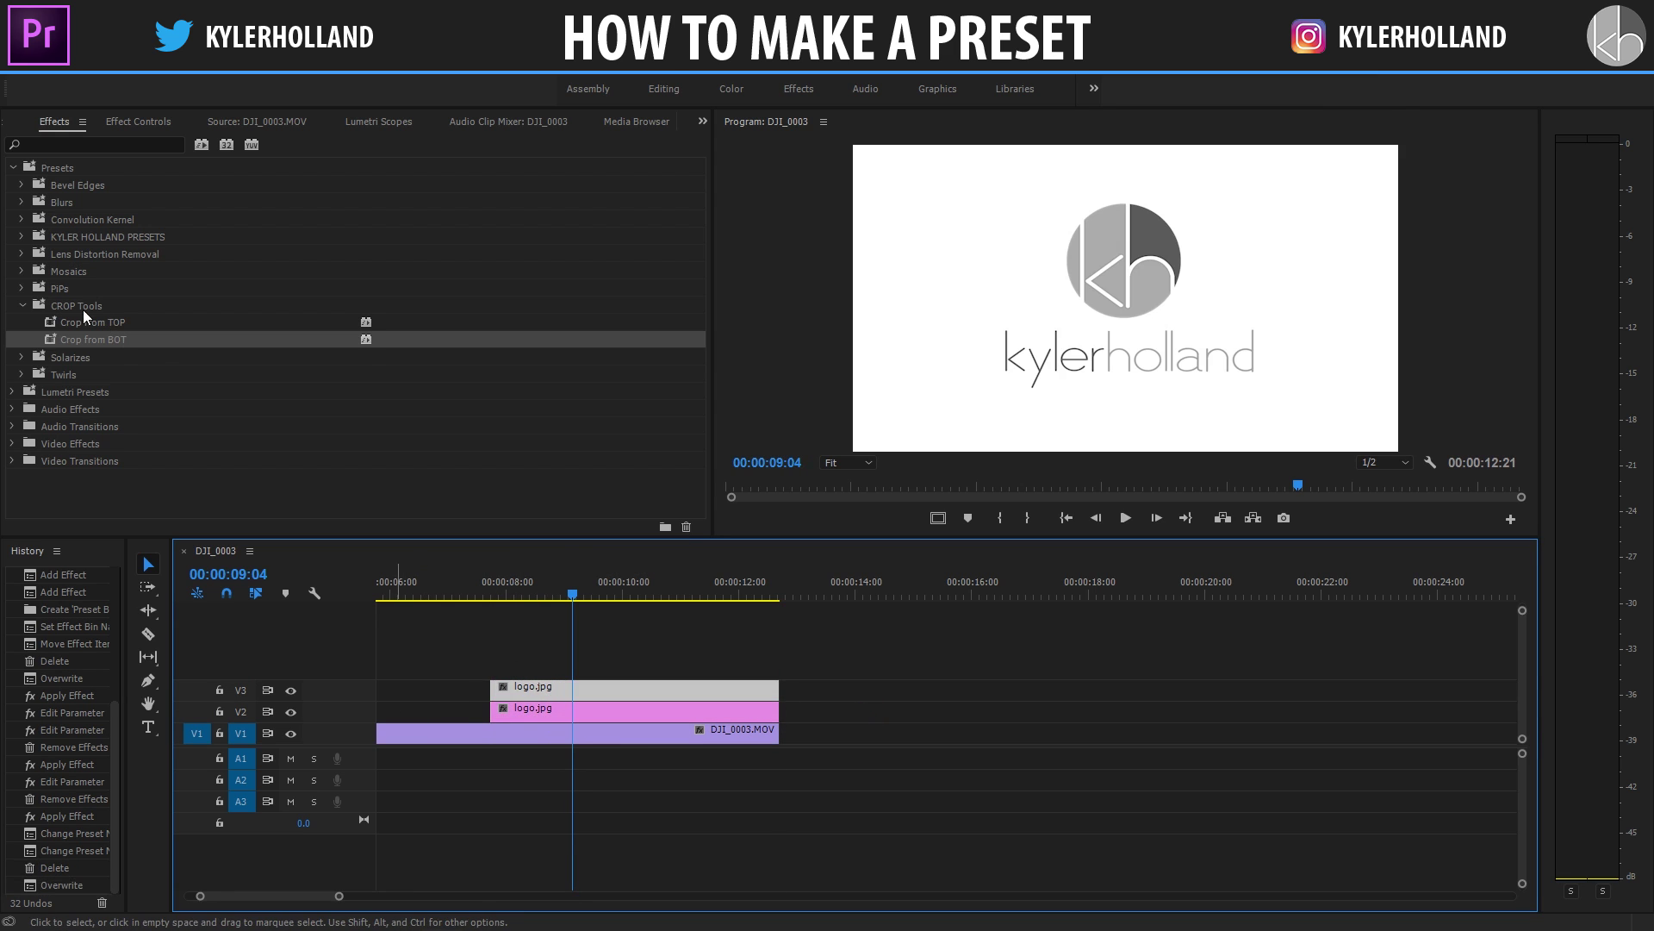
drag(84, 323, 519, 686)
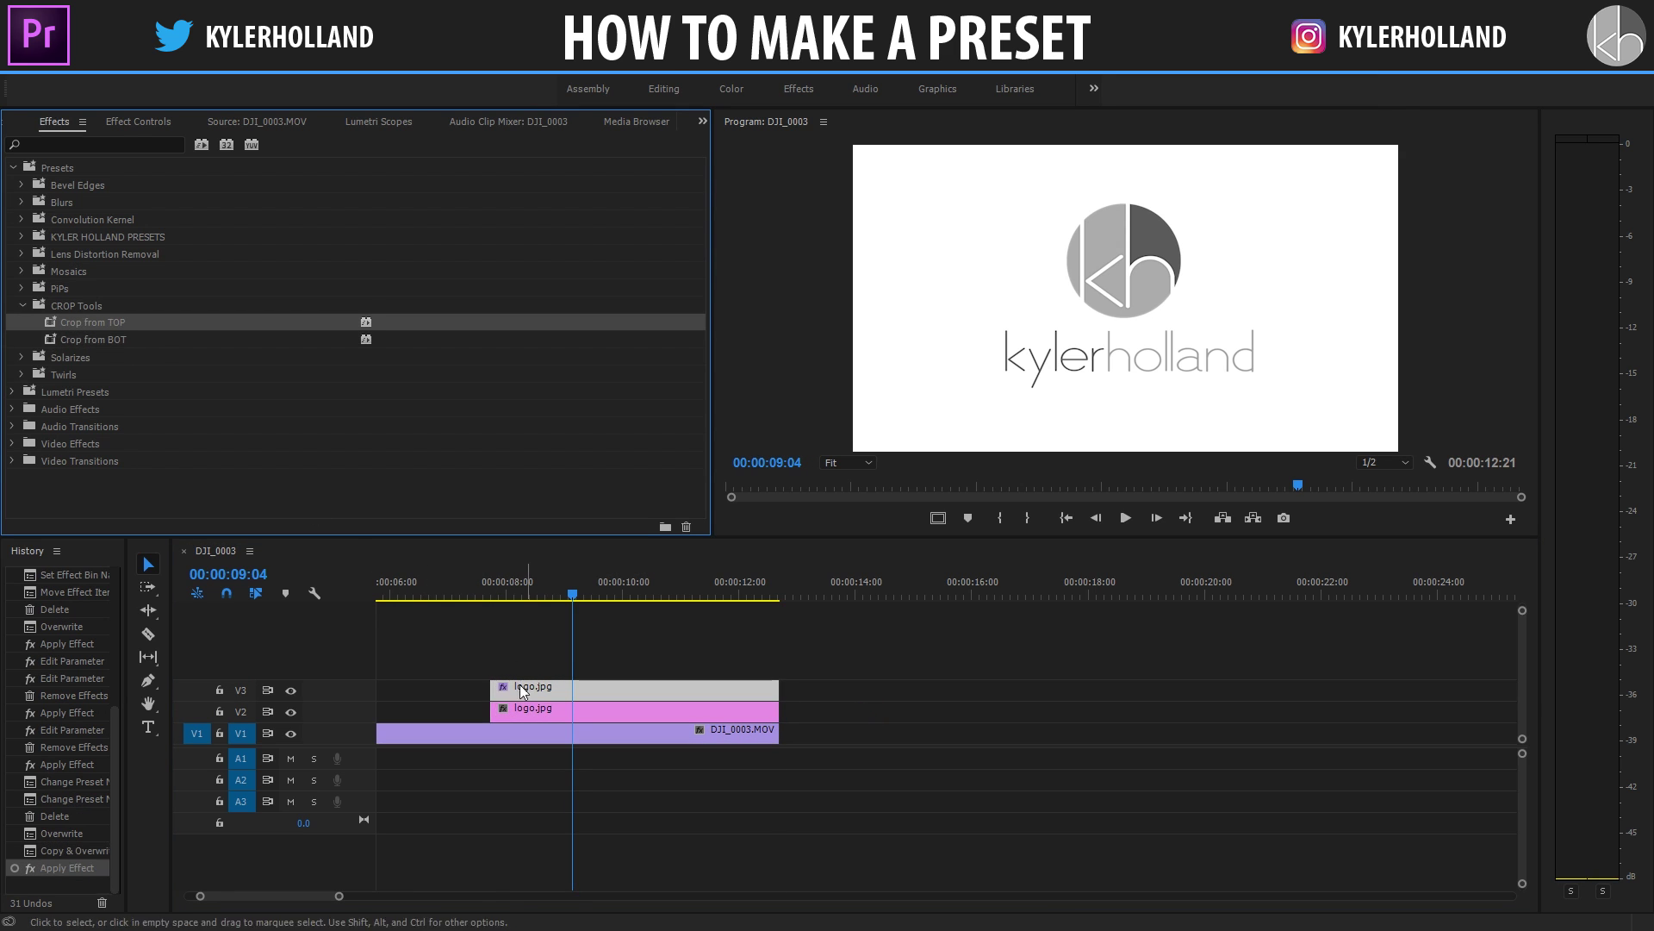
drag(111, 339, 531, 713)
click(478, 591)
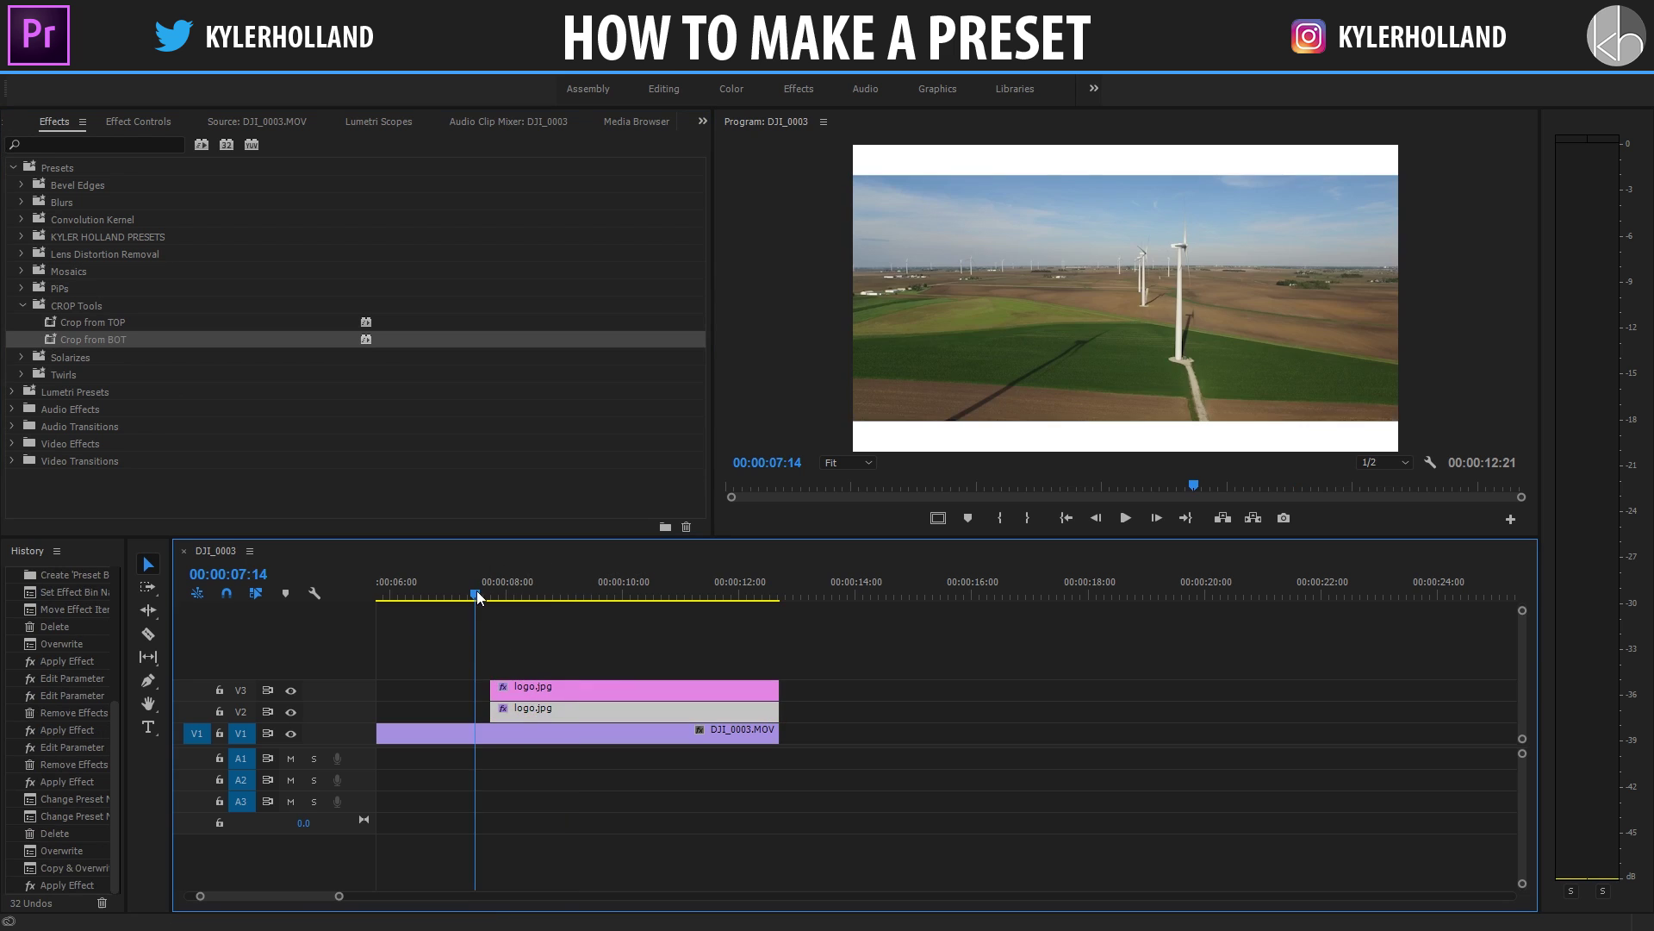
key(space)
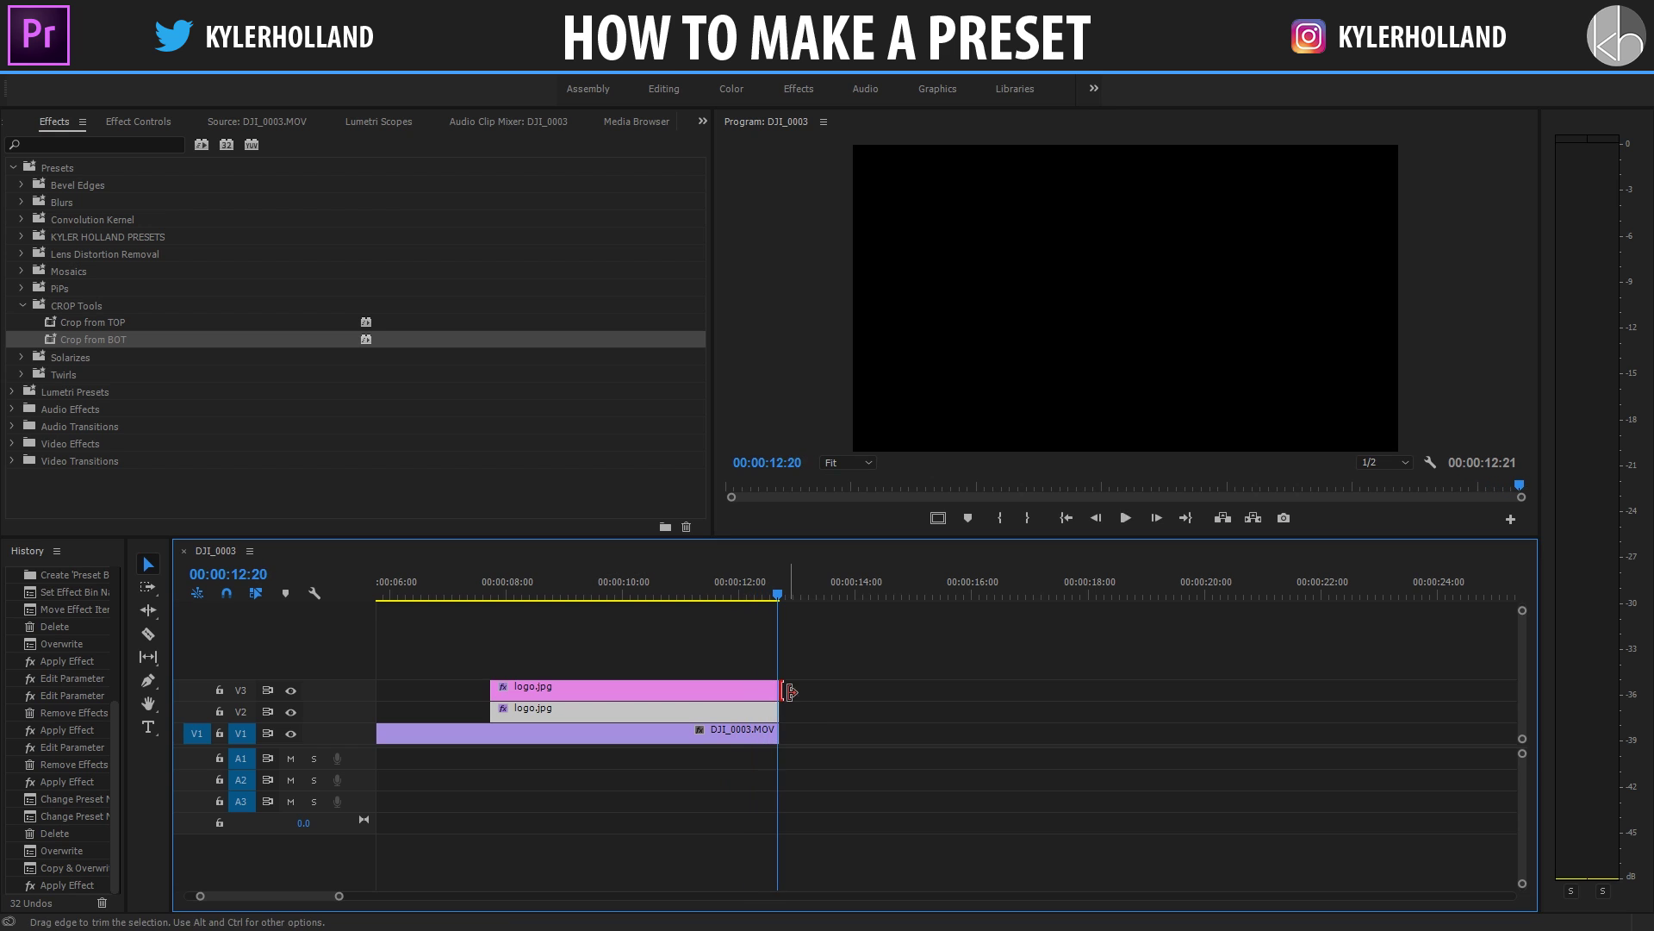
Step: Extend both logo clips to about 14:00 and replay the logo reveal
drag(779, 690, 865, 709)
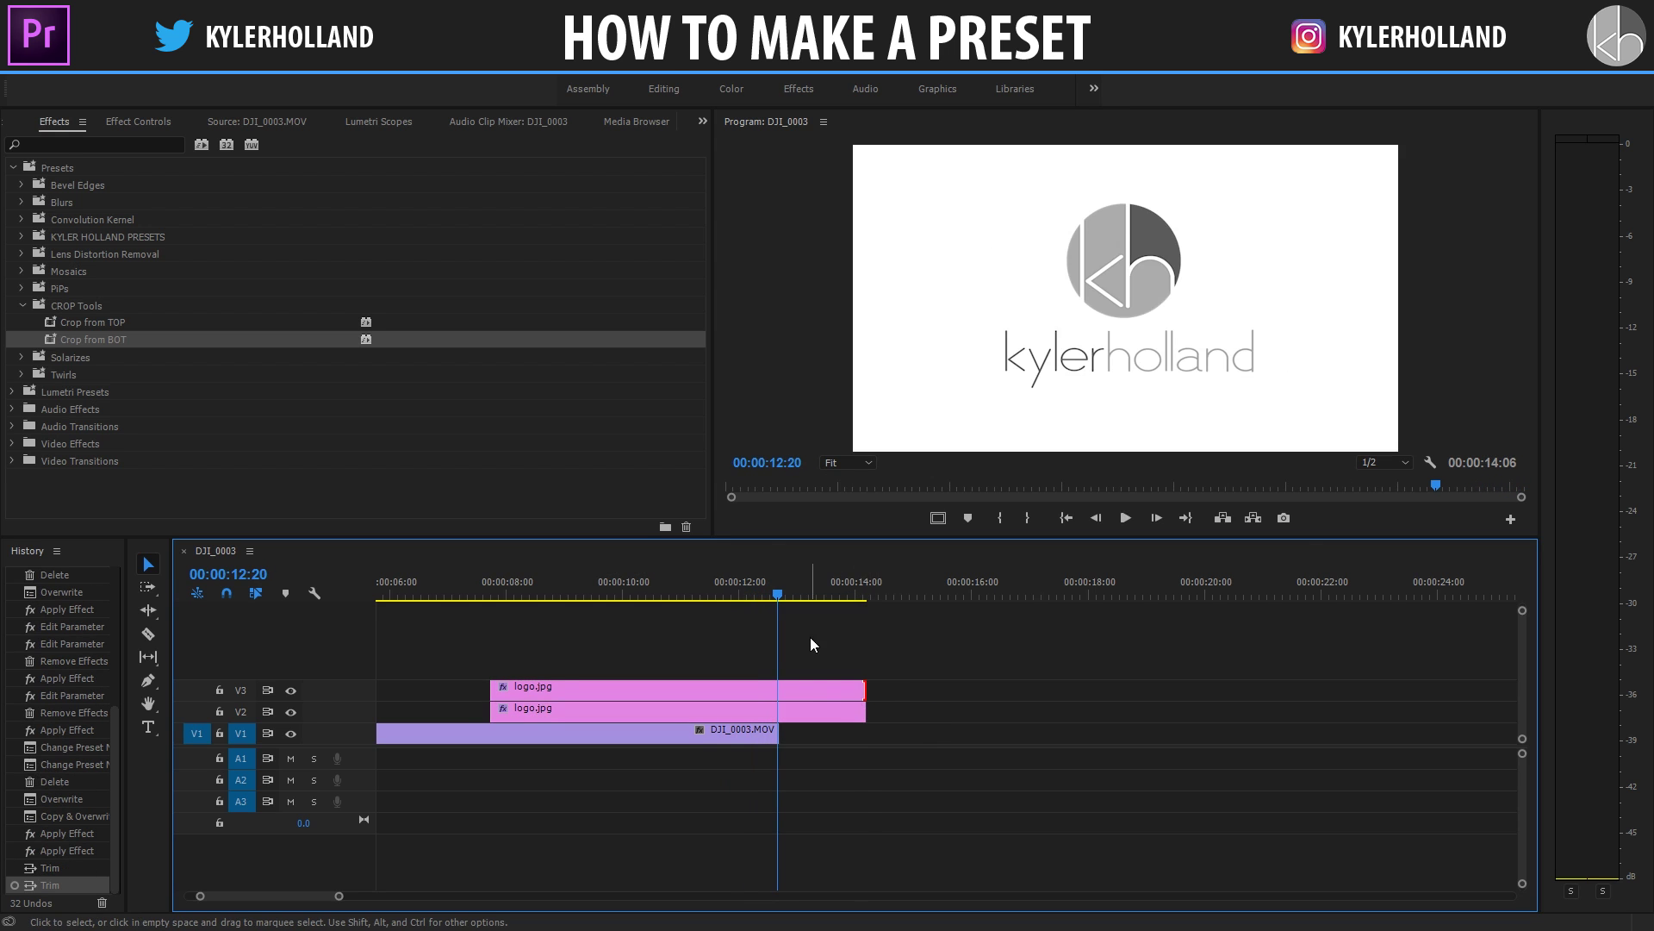
click(805, 703)
click(122, 118)
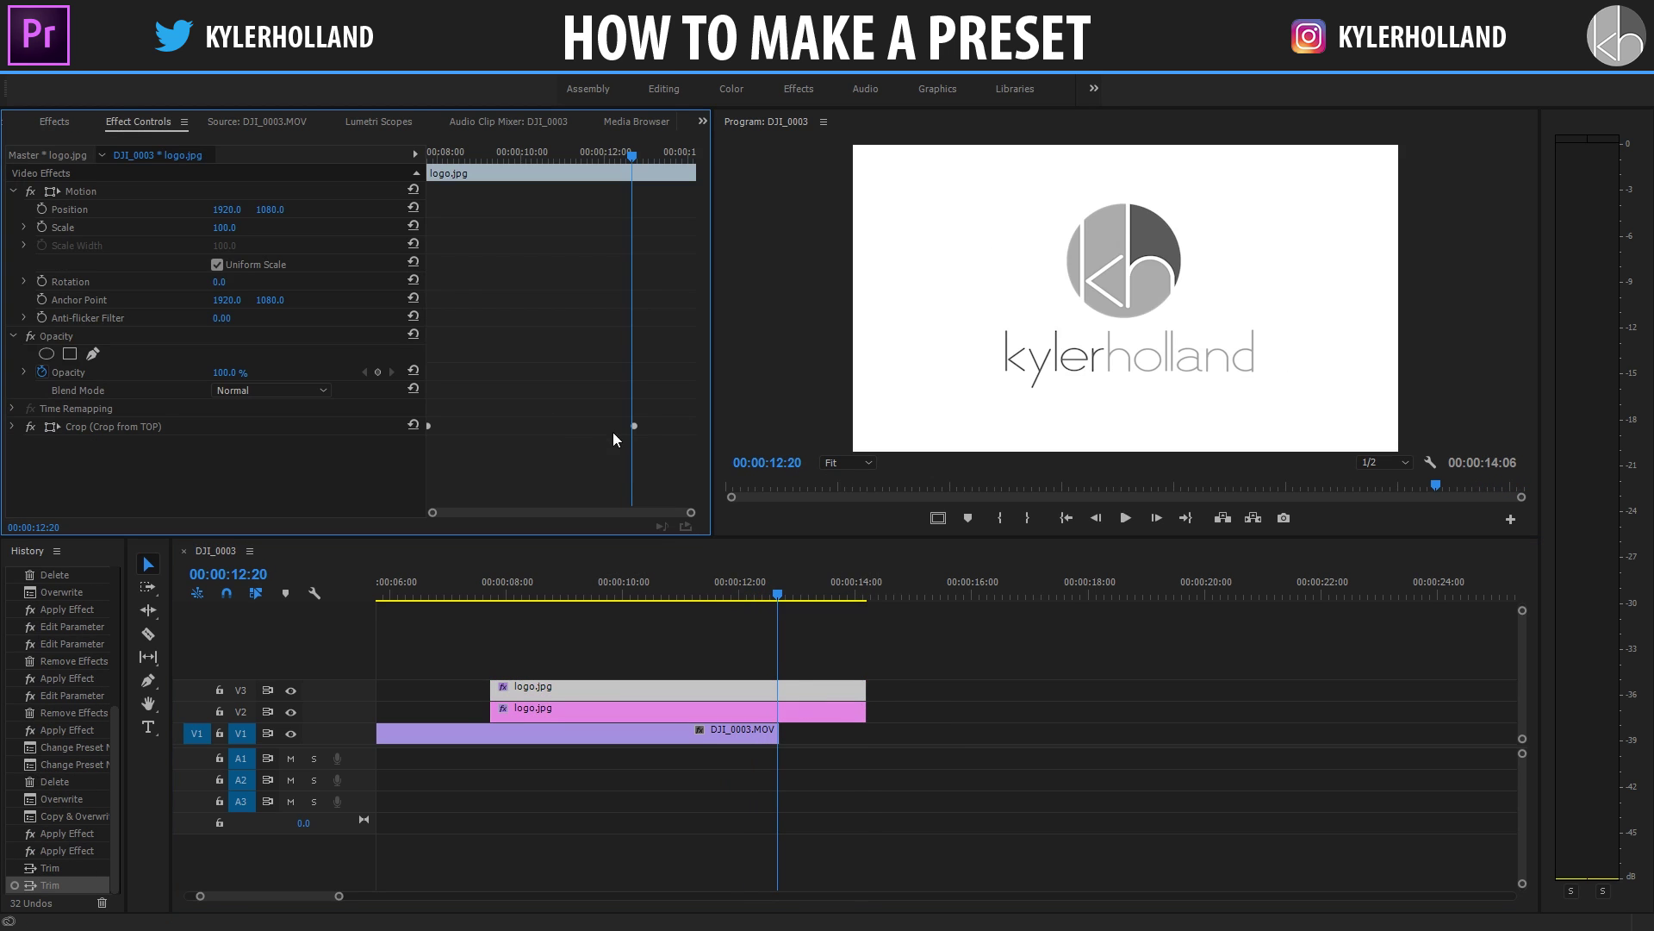
key(space)
click(437, 593)
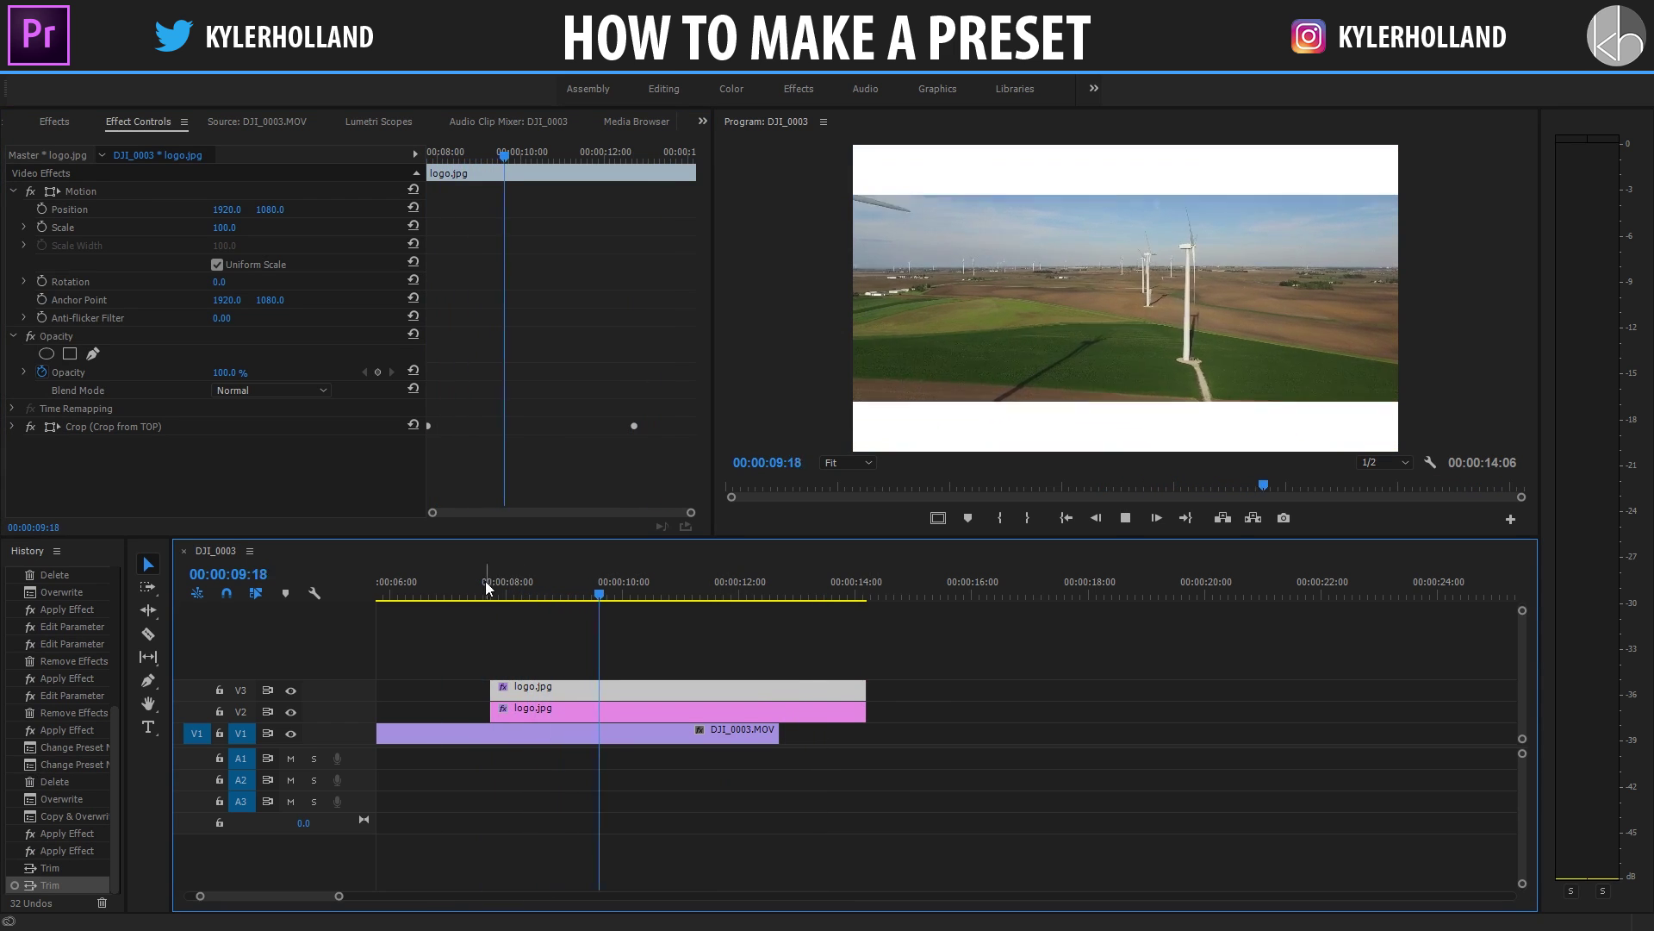
key(space)
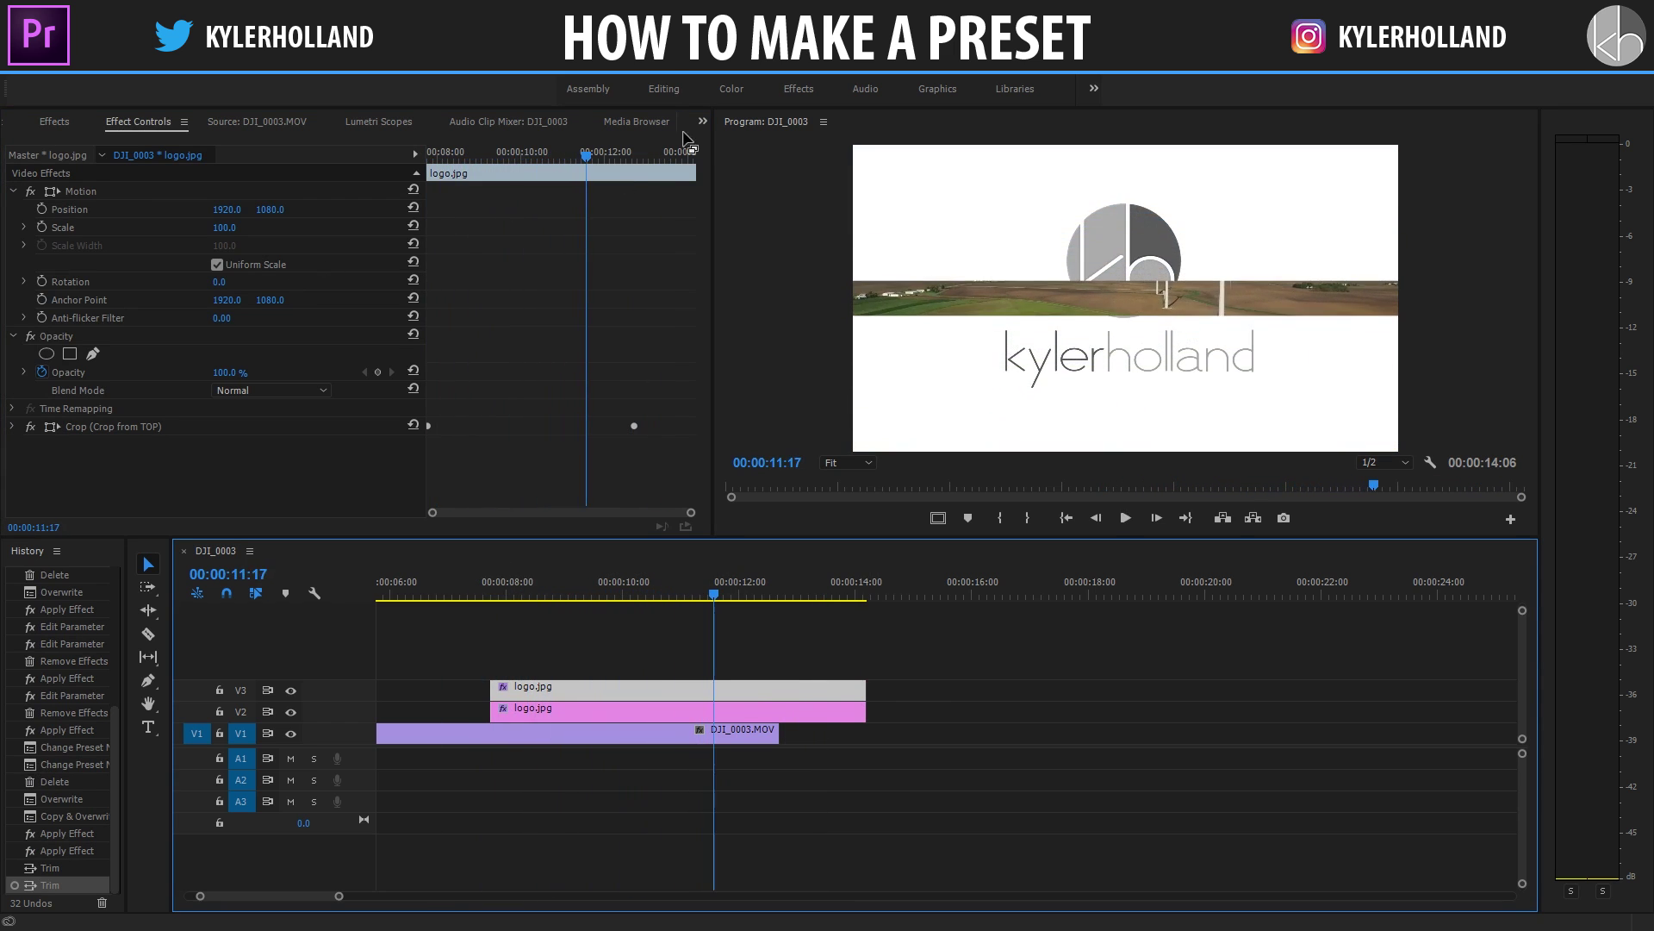
Step: In the Color workspace, cool the top logo clip's Temperature to -23.2 and expand Curves
click(733, 92)
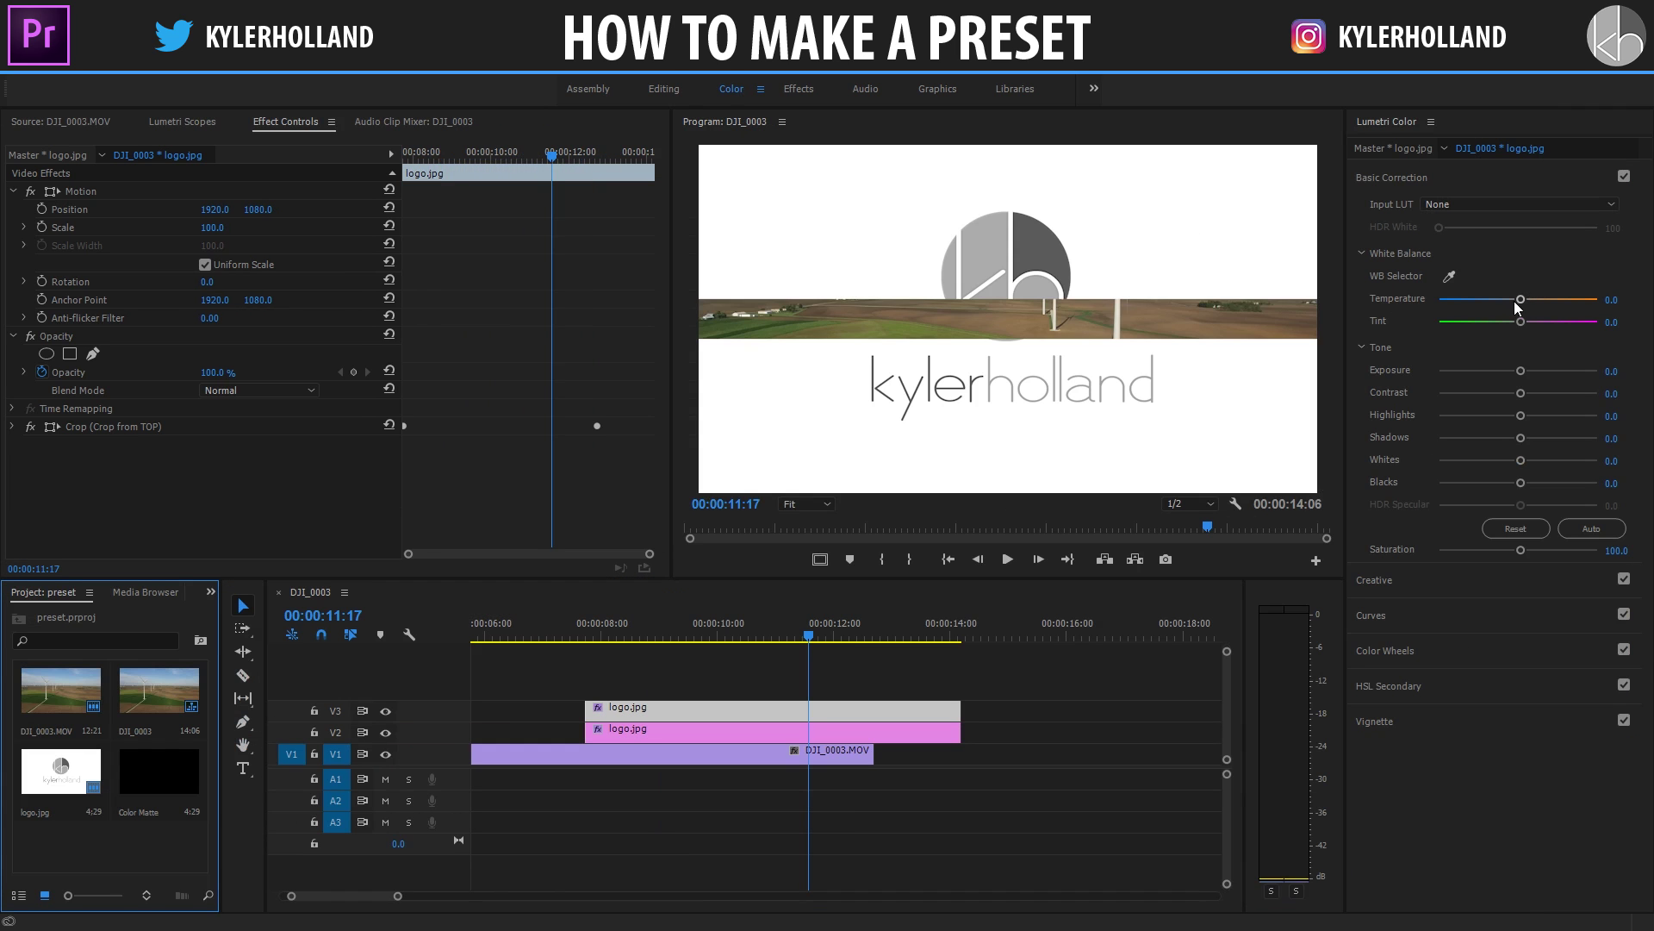
drag(1520, 299, 1499, 307)
scroll(552, 377, down, 3)
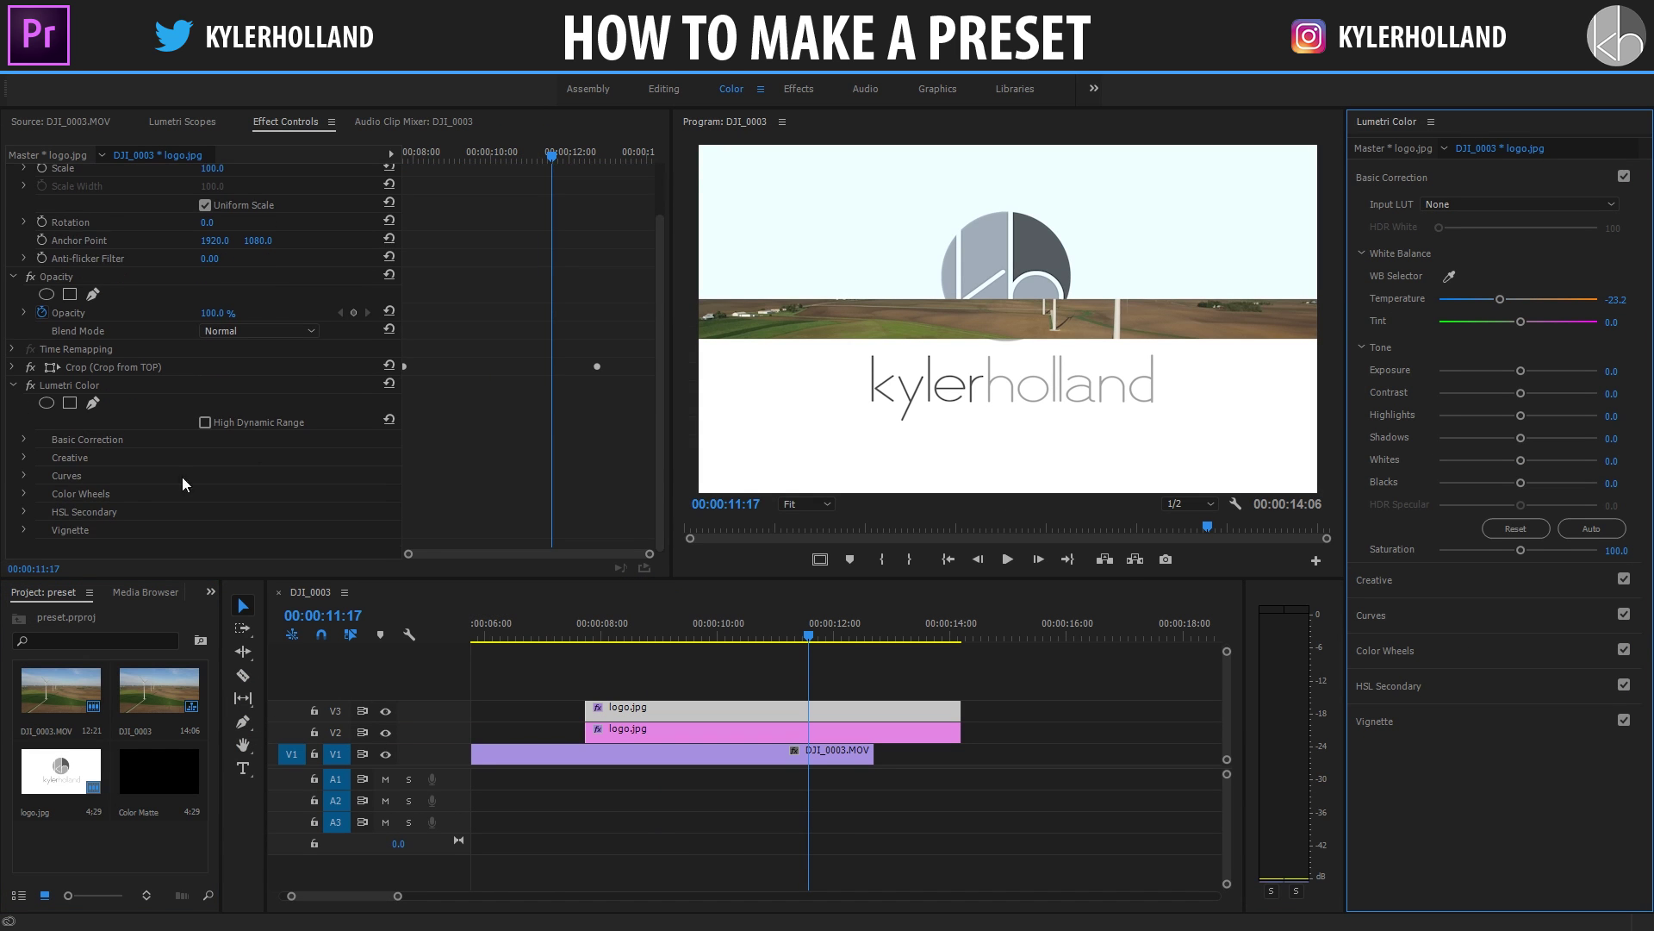
click(39, 474)
scroll(64, 472, down, 5)
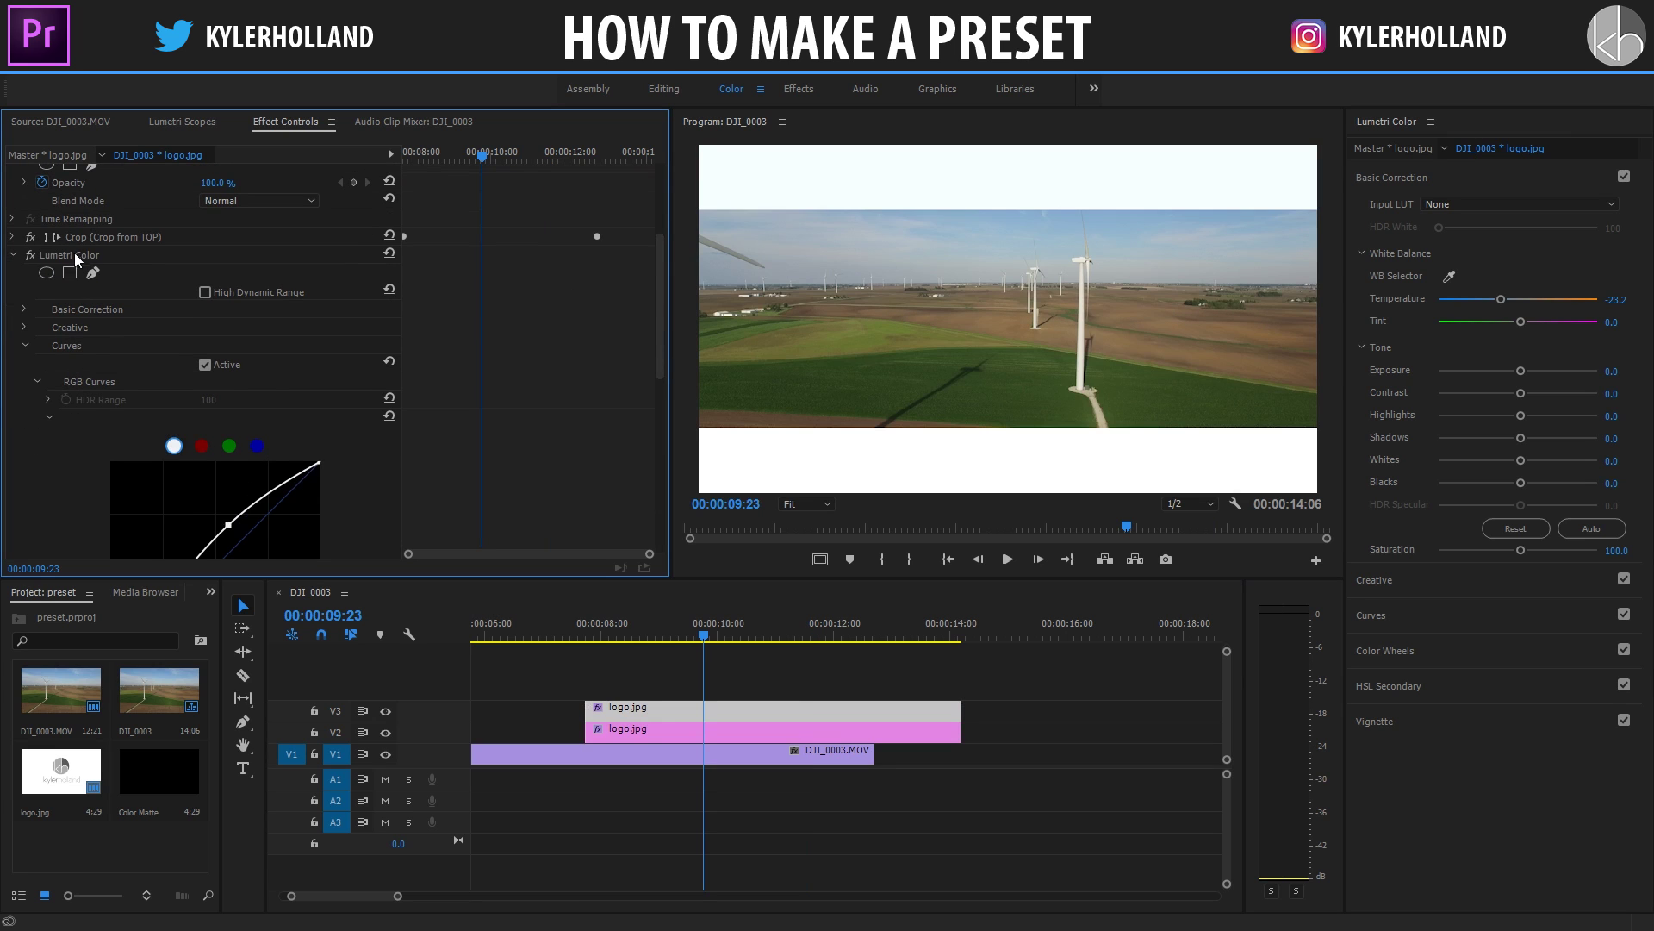
Step: Save the Lumetri Color grade as a preset under its default name, back in Editing
click(74, 255)
right_click(74, 250)
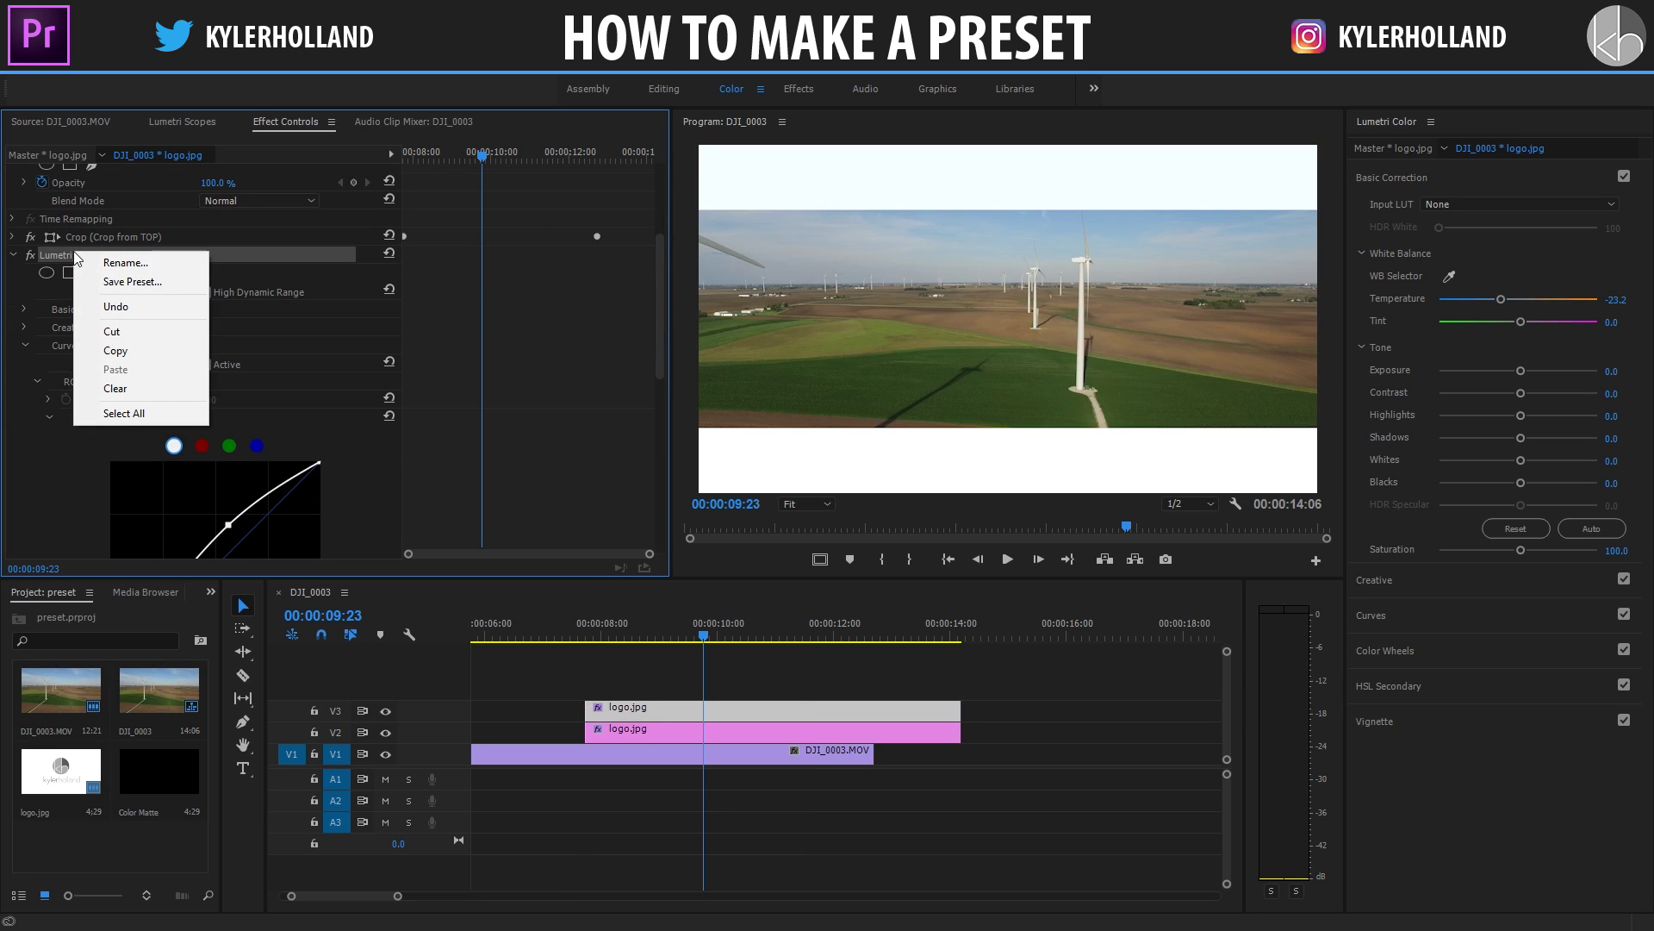
click(127, 287)
key(Return)
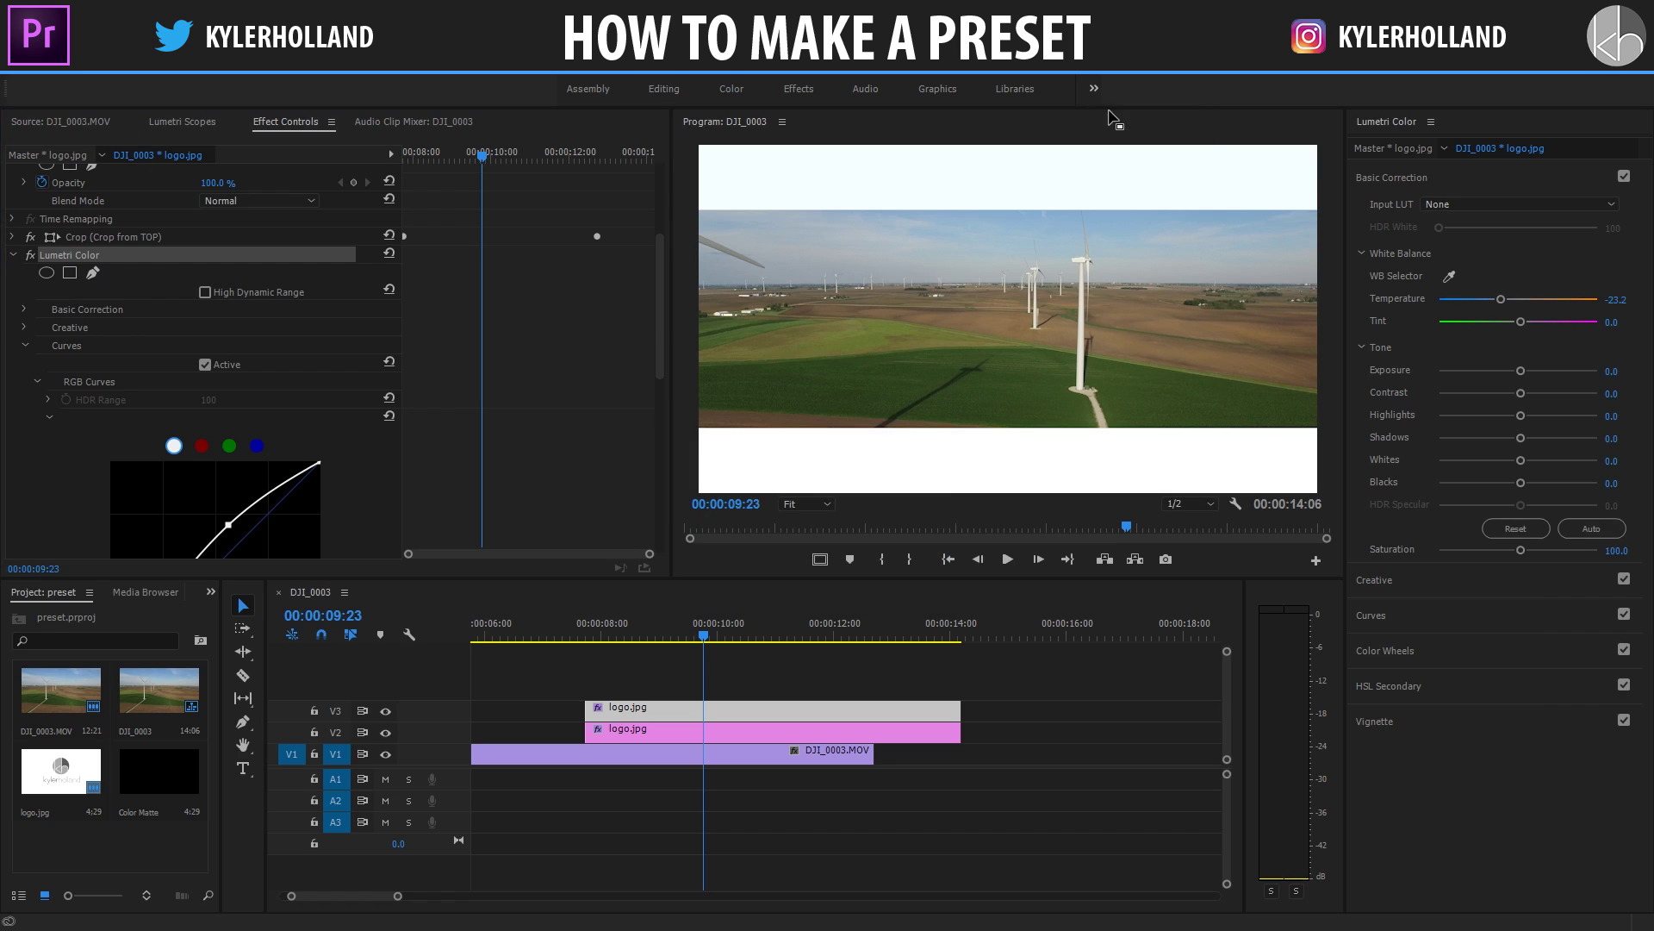
key(alt+shift+8)
Step: Select the new Lumetri Color Preset under Effects > Presets, deselect the clip, and place the playhead at 07:07
click(135, 124)
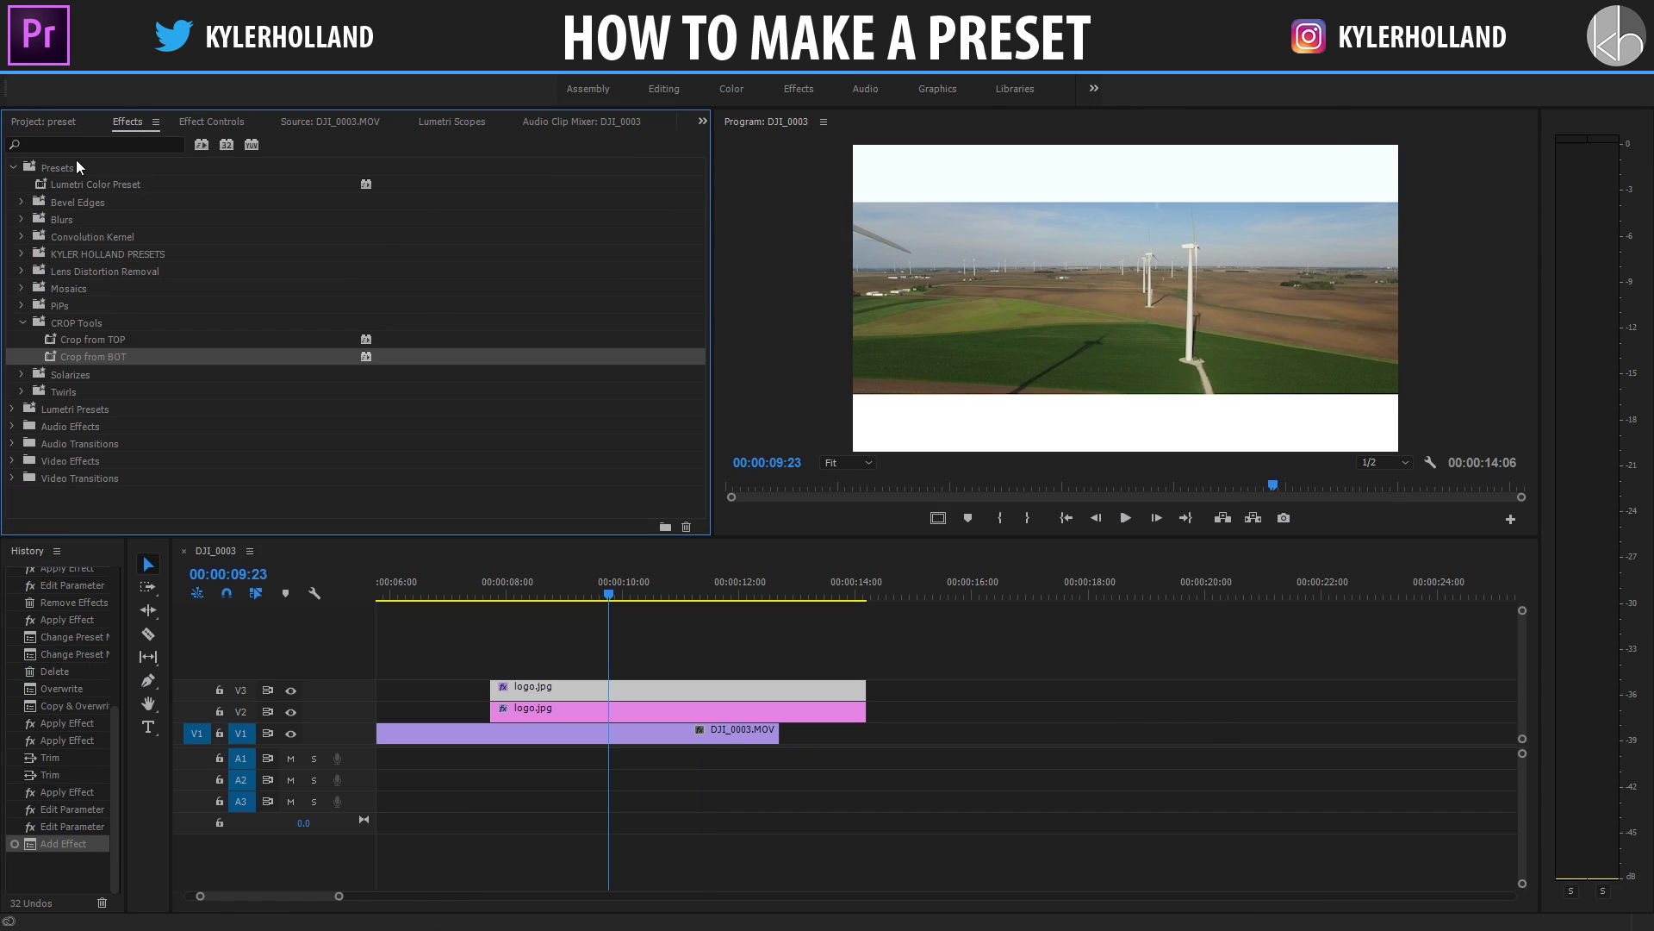
click(71, 186)
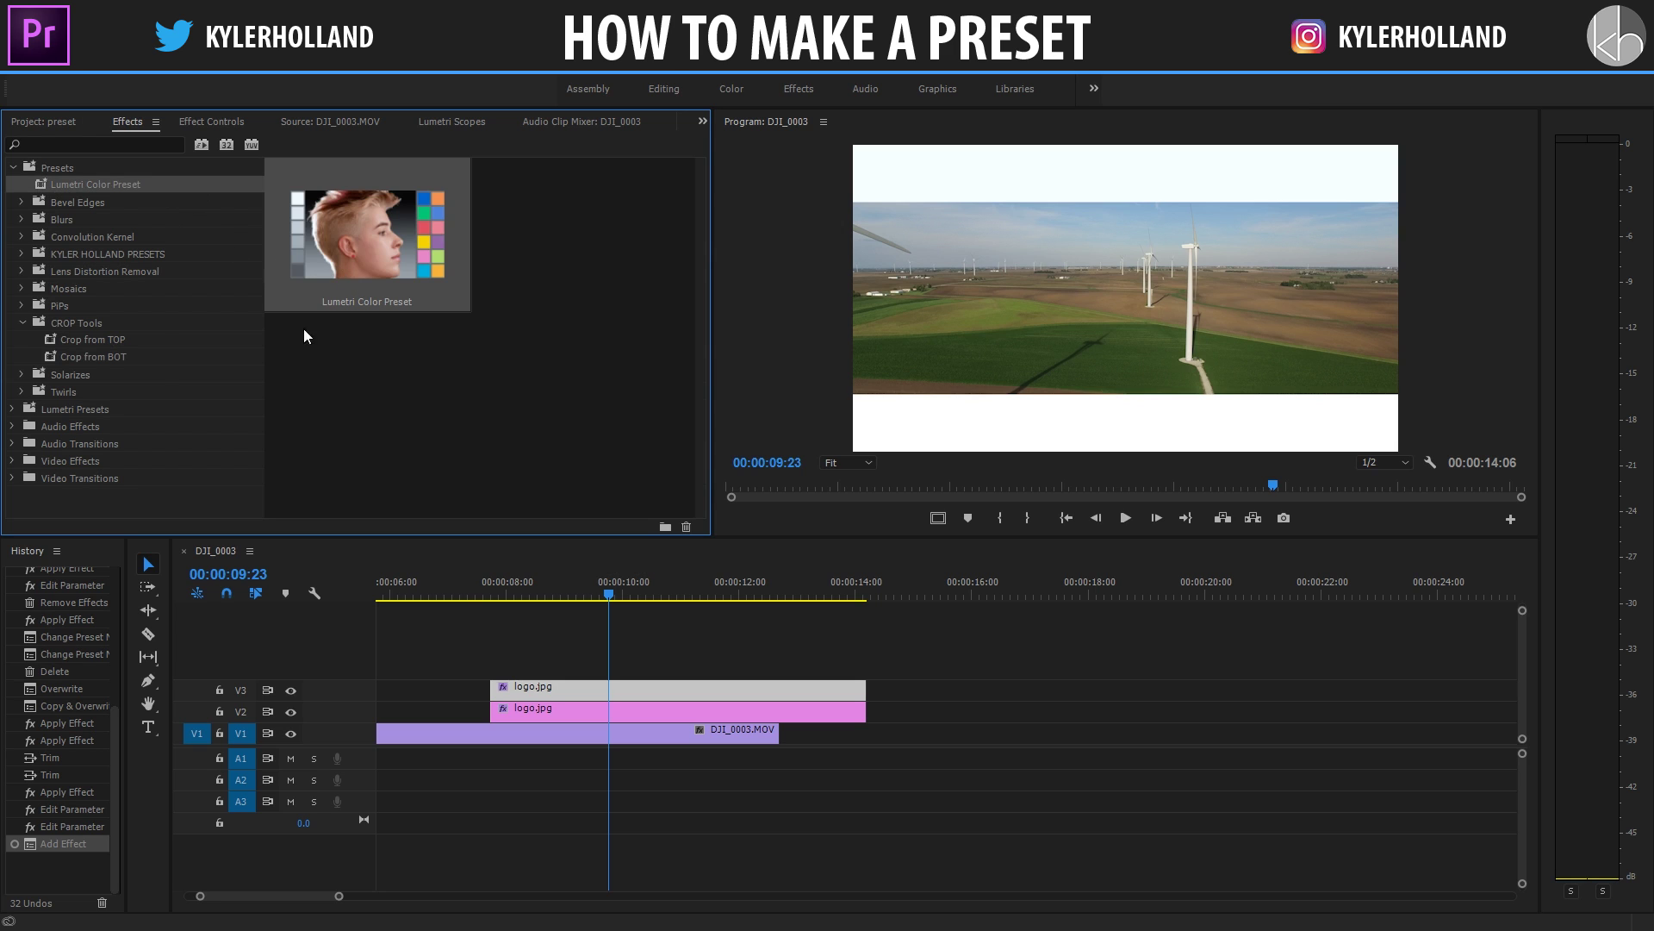
click(464, 606)
click(462, 598)
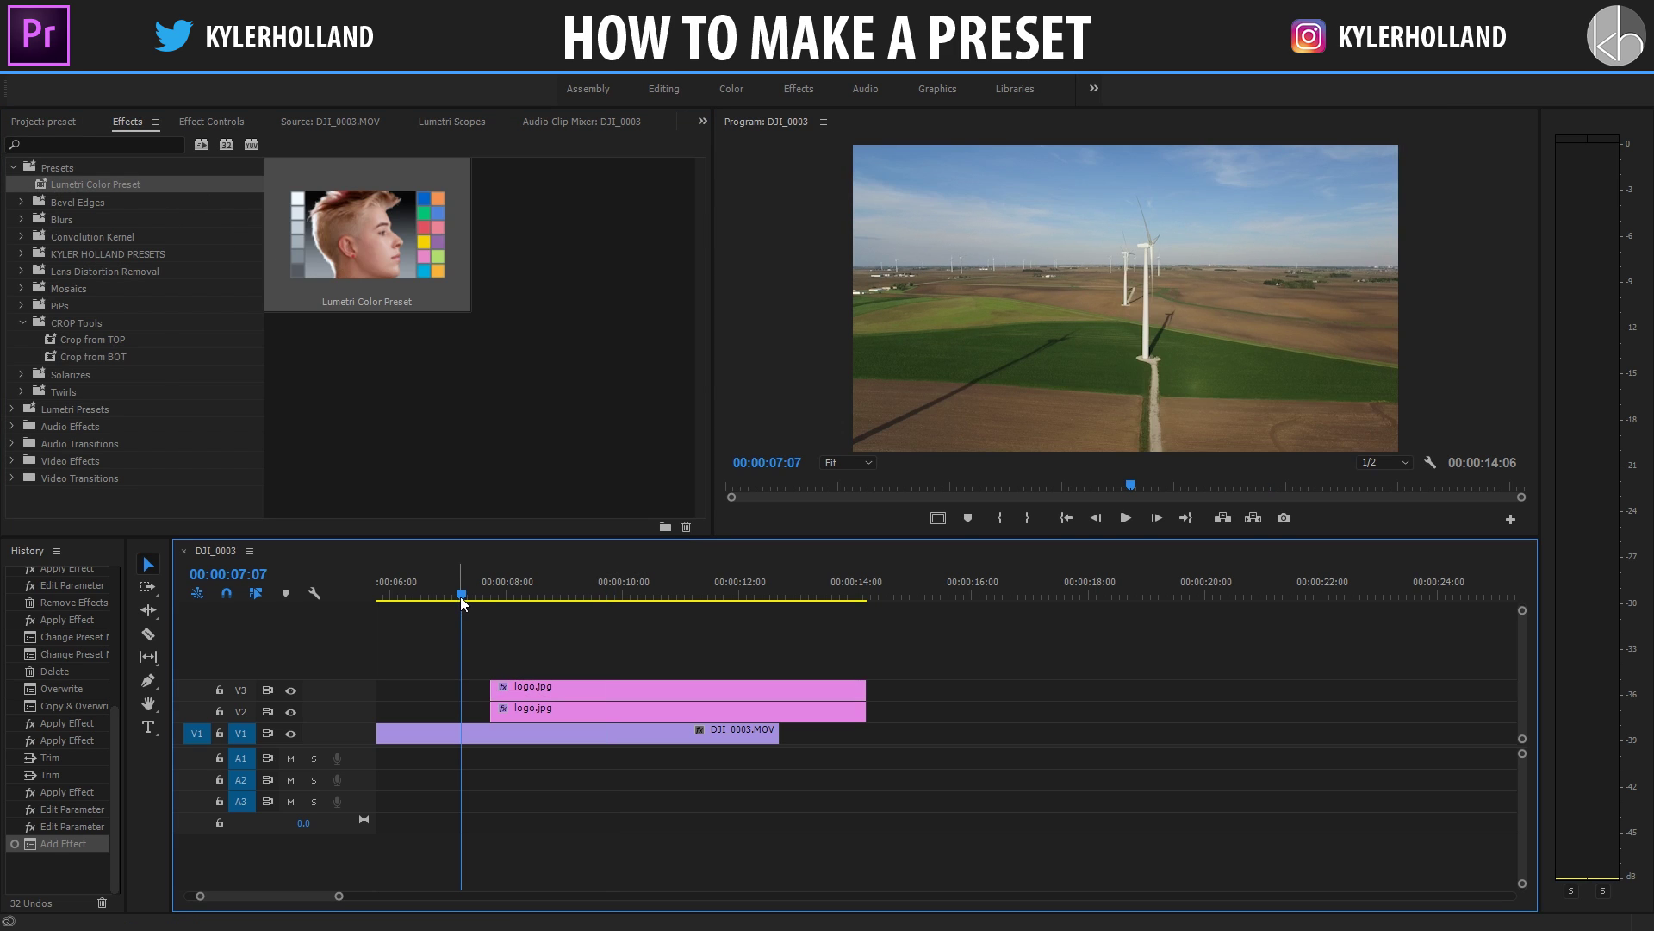